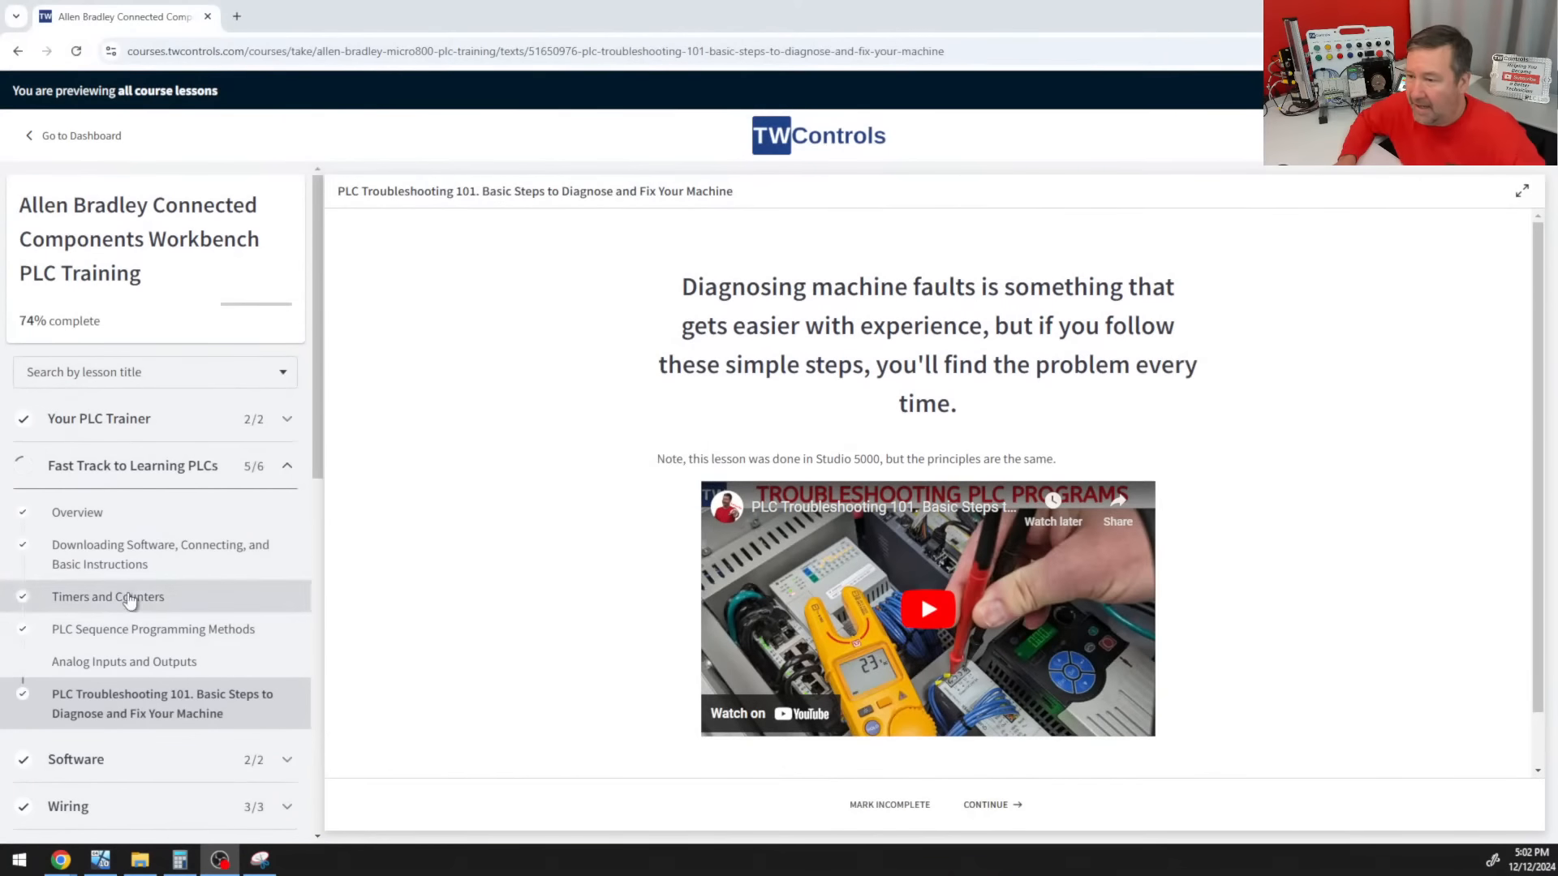
Switch to the Windows virtual machine, launch Connected Components Workbench and maximize its window
{"action": "left_click", "coordinate": [100, 858]}
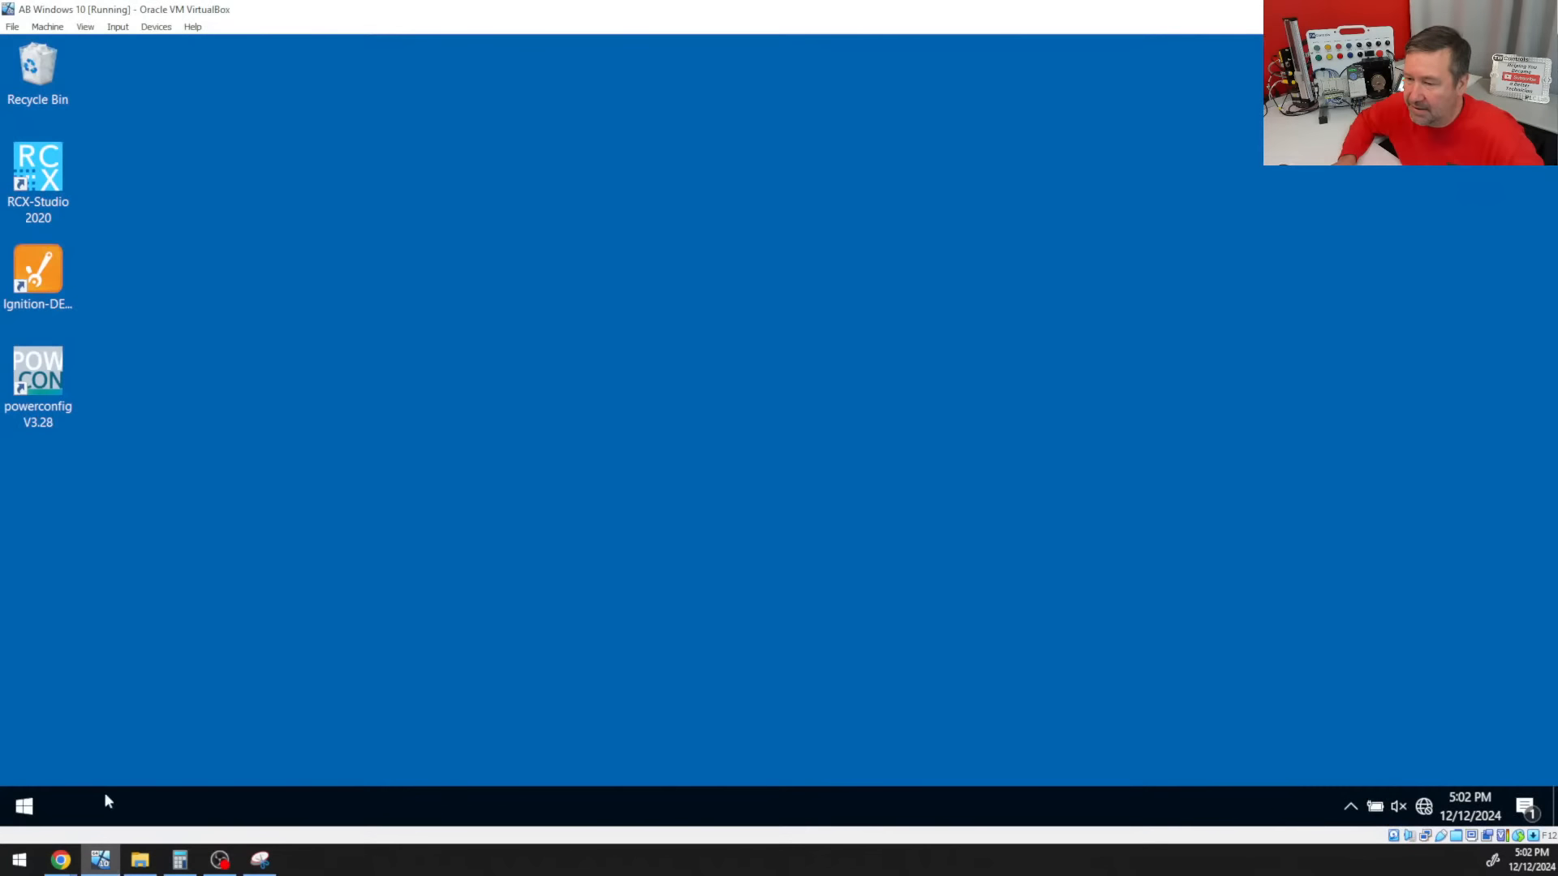
{"action": "left_click", "coordinate": [22, 807]}
{"action": "type", "text": "c"}
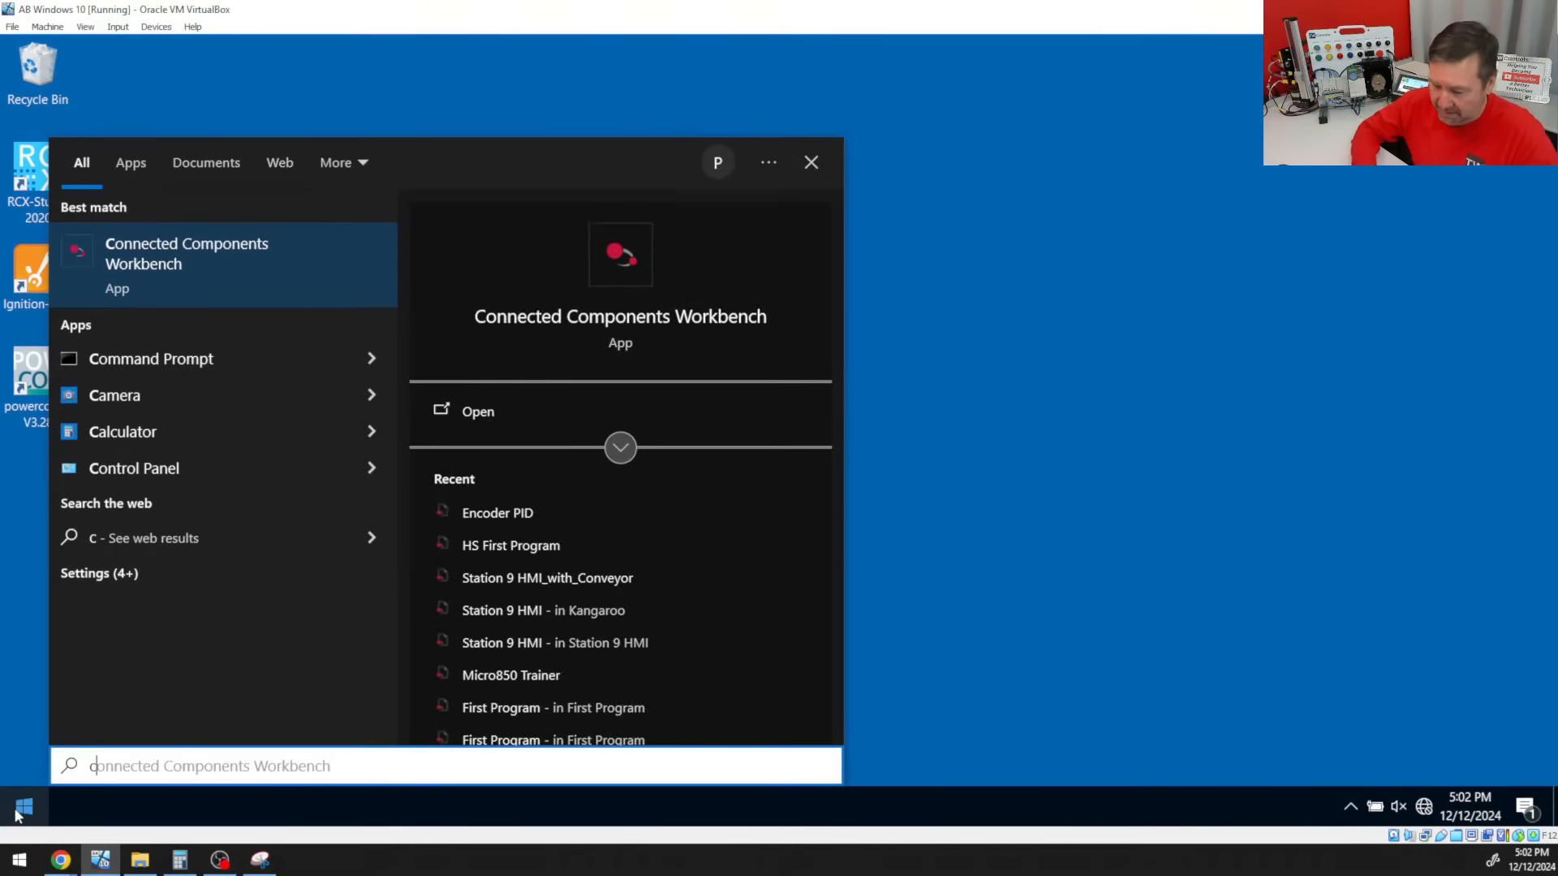
{"action": "key", "text": "Return"}
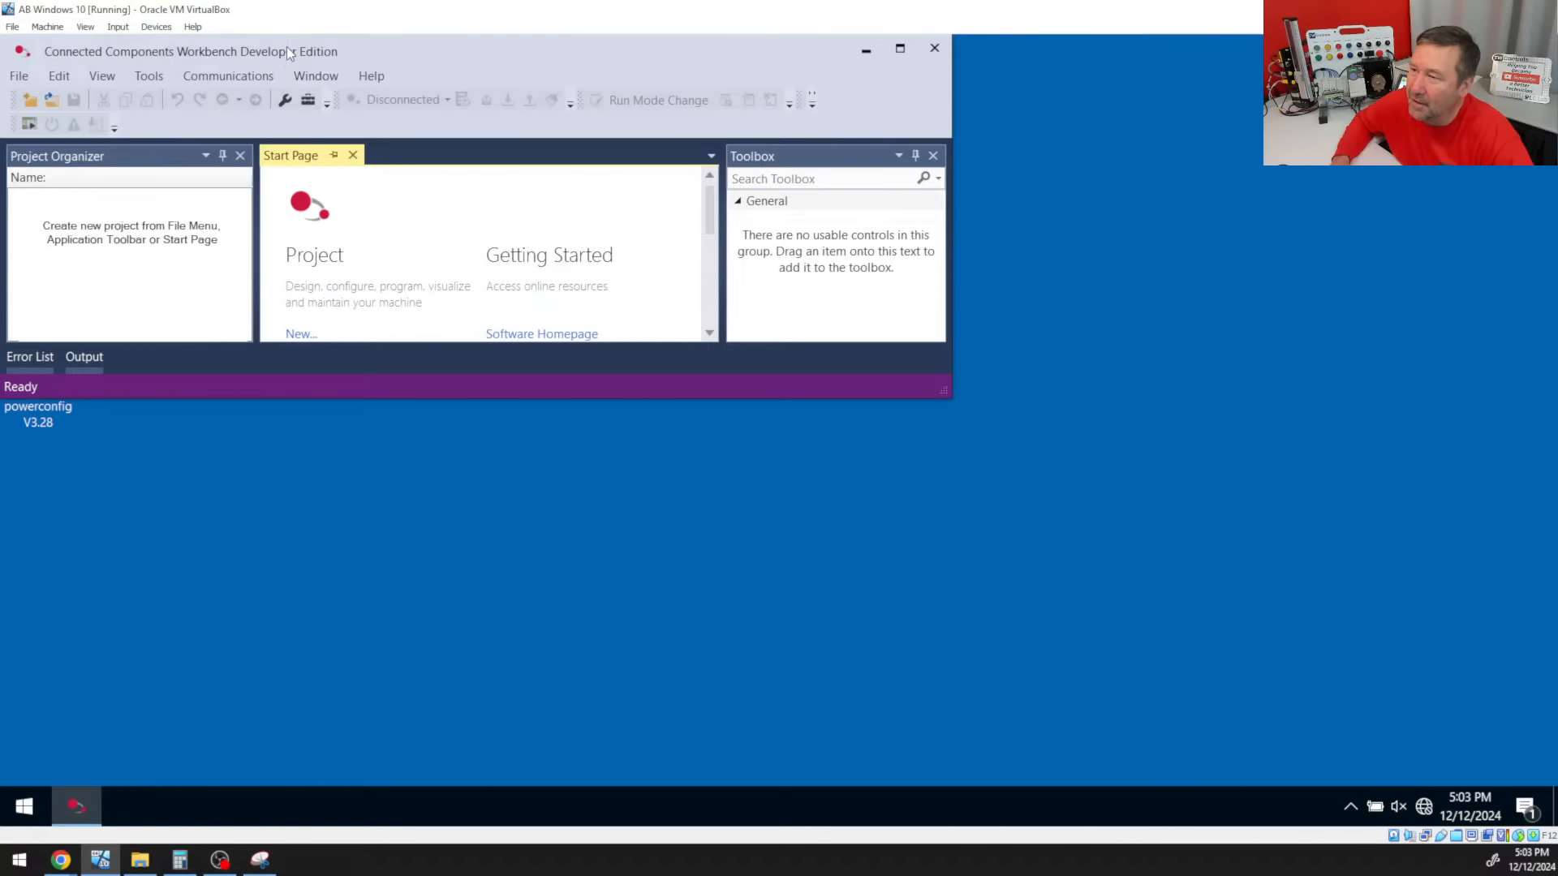
{"action": "double_click", "coordinate": [286, 46]}
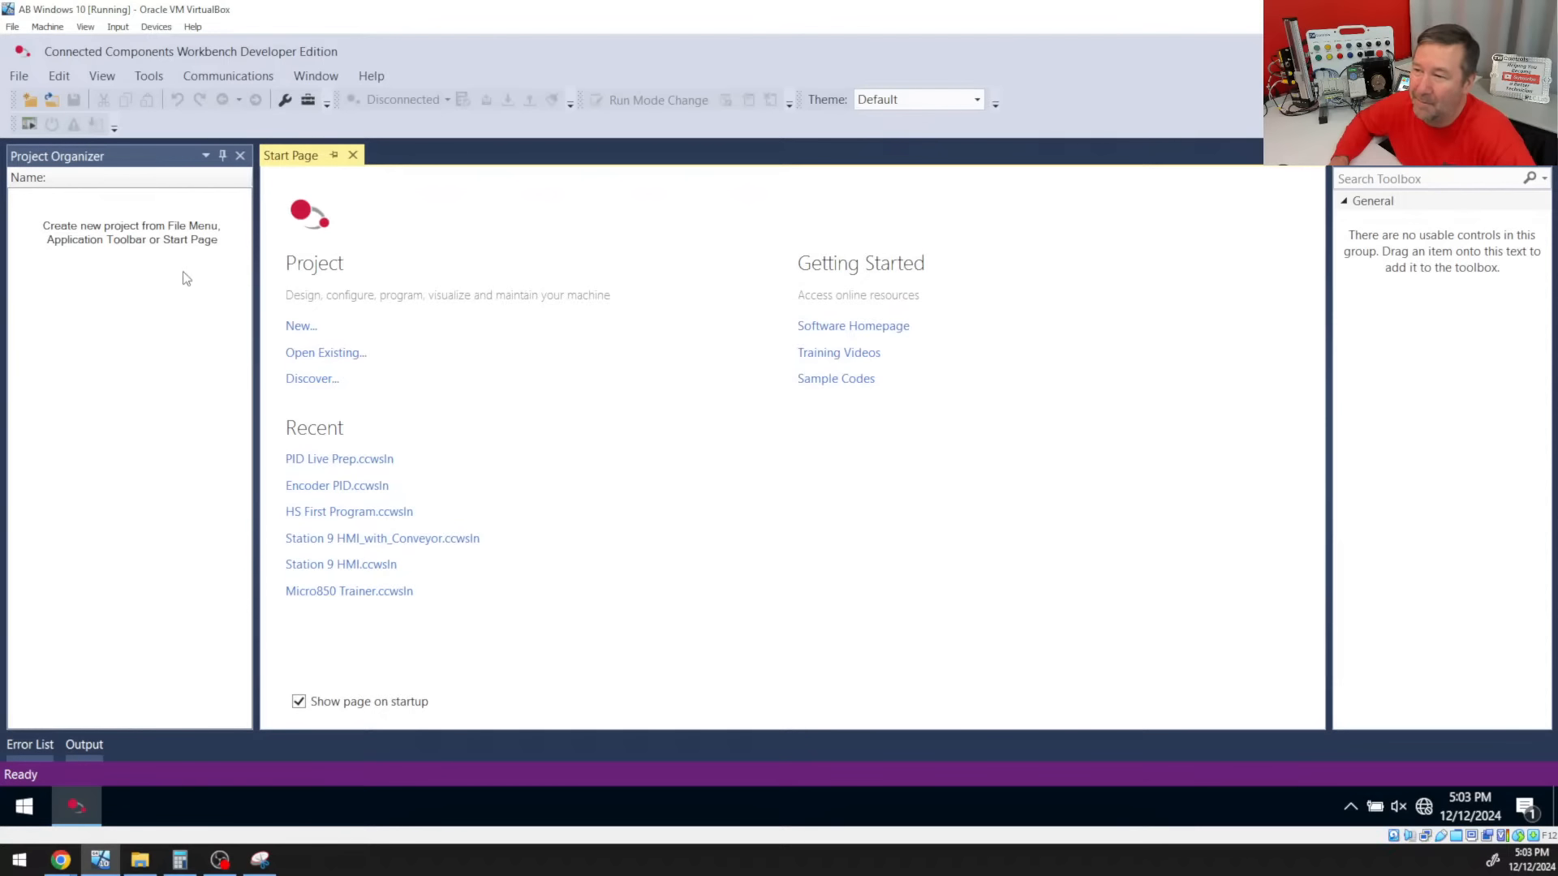
Create a new project named PID Prep in the default location, with adding a device on creation enabled
{"action": "left_click", "coordinate": [300, 328]}
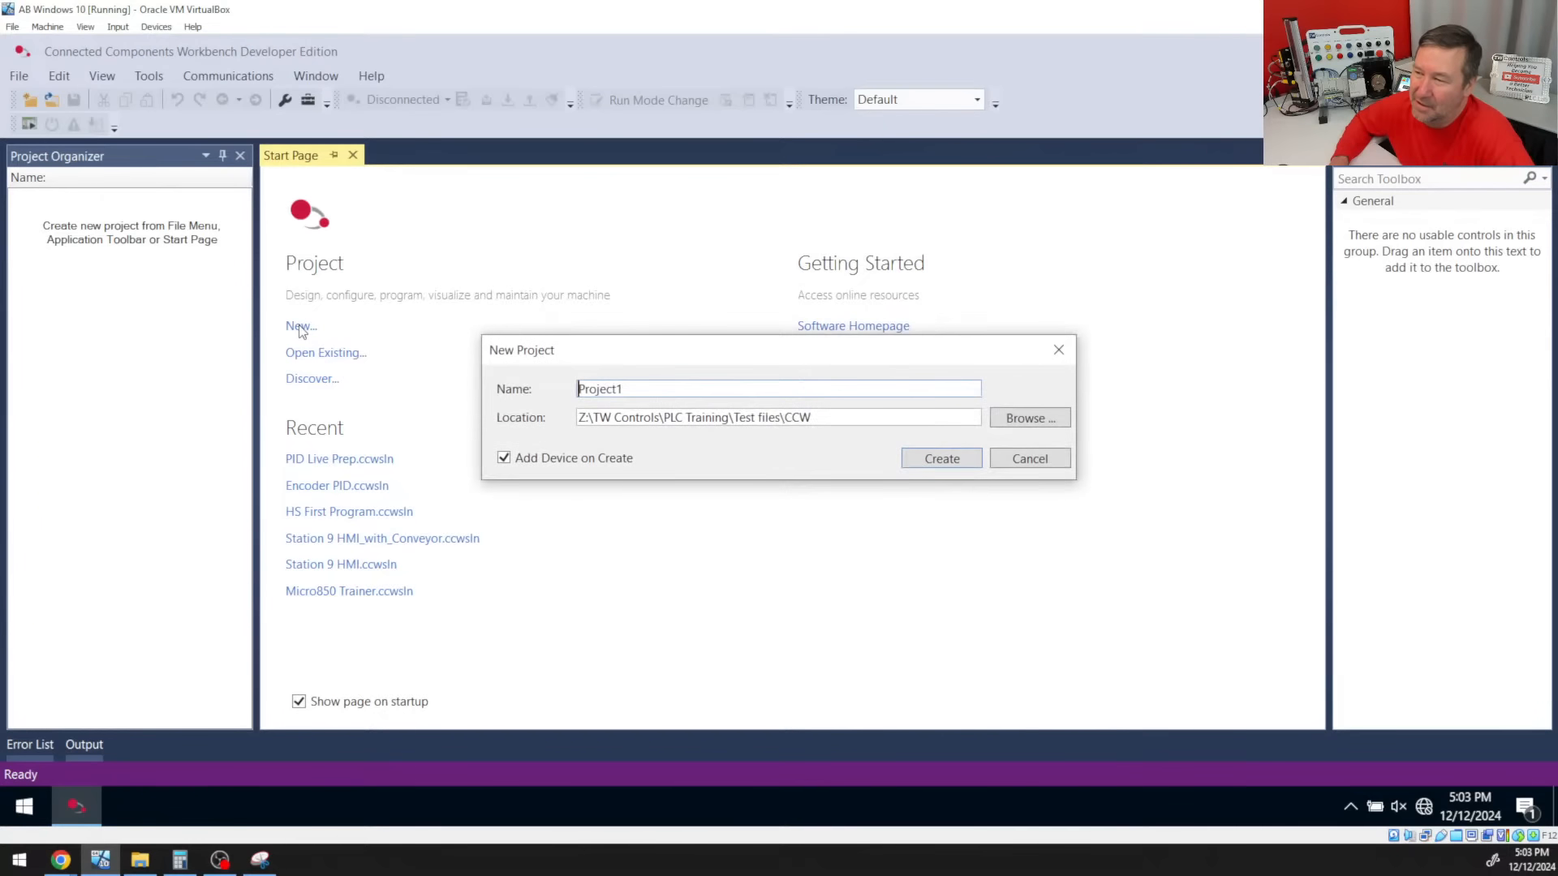
{"action": "double_click", "coordinate": [628, 383]}
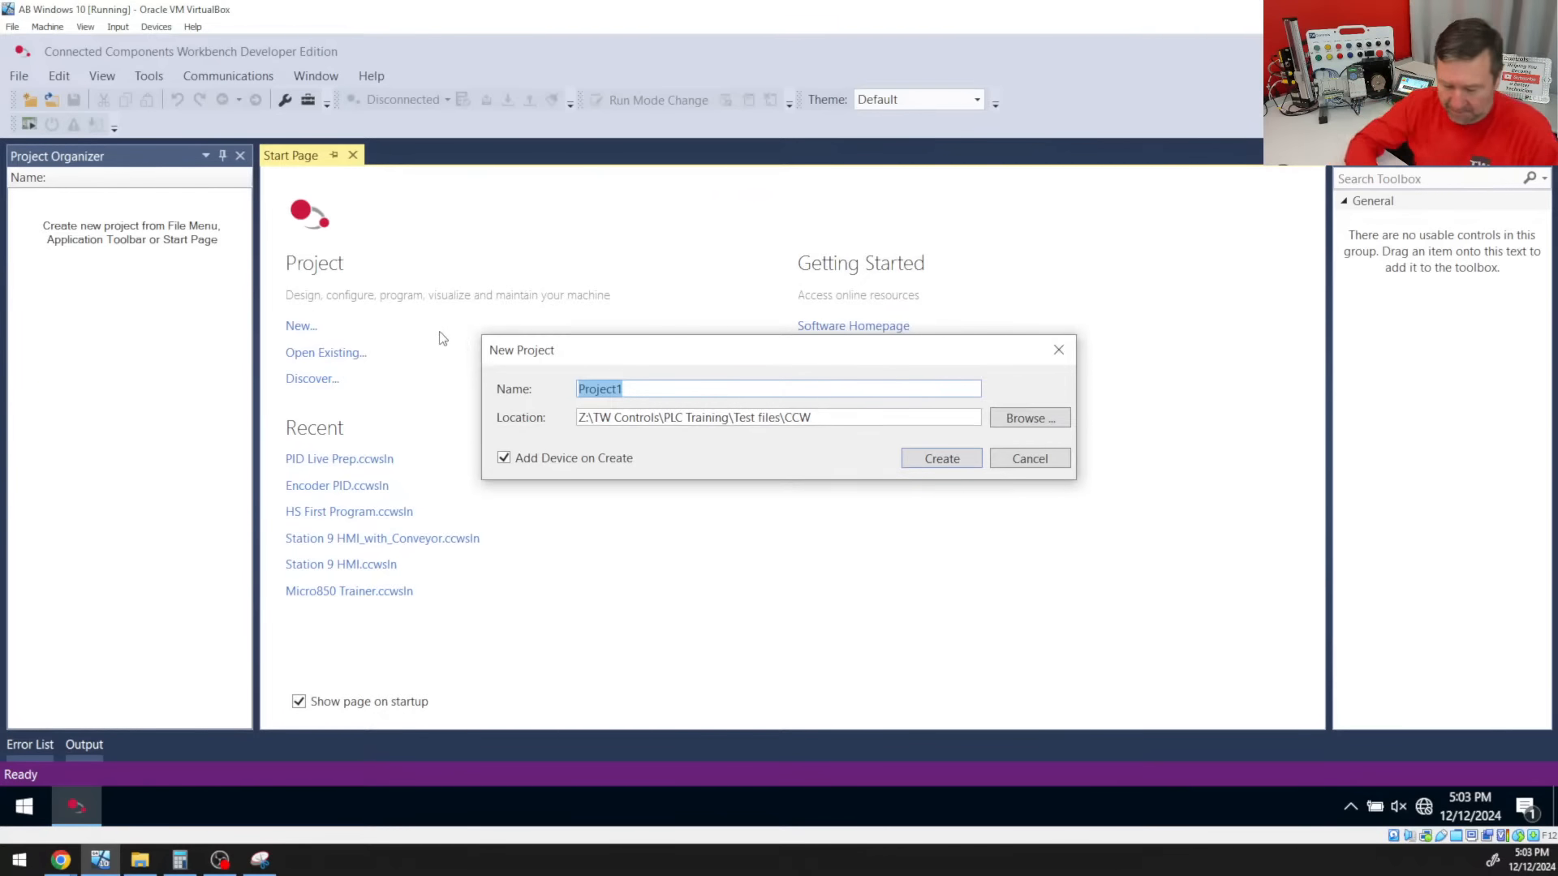
{"action": "type", "text": "Pl"}
{"action": "type", "text": "D Prep"}
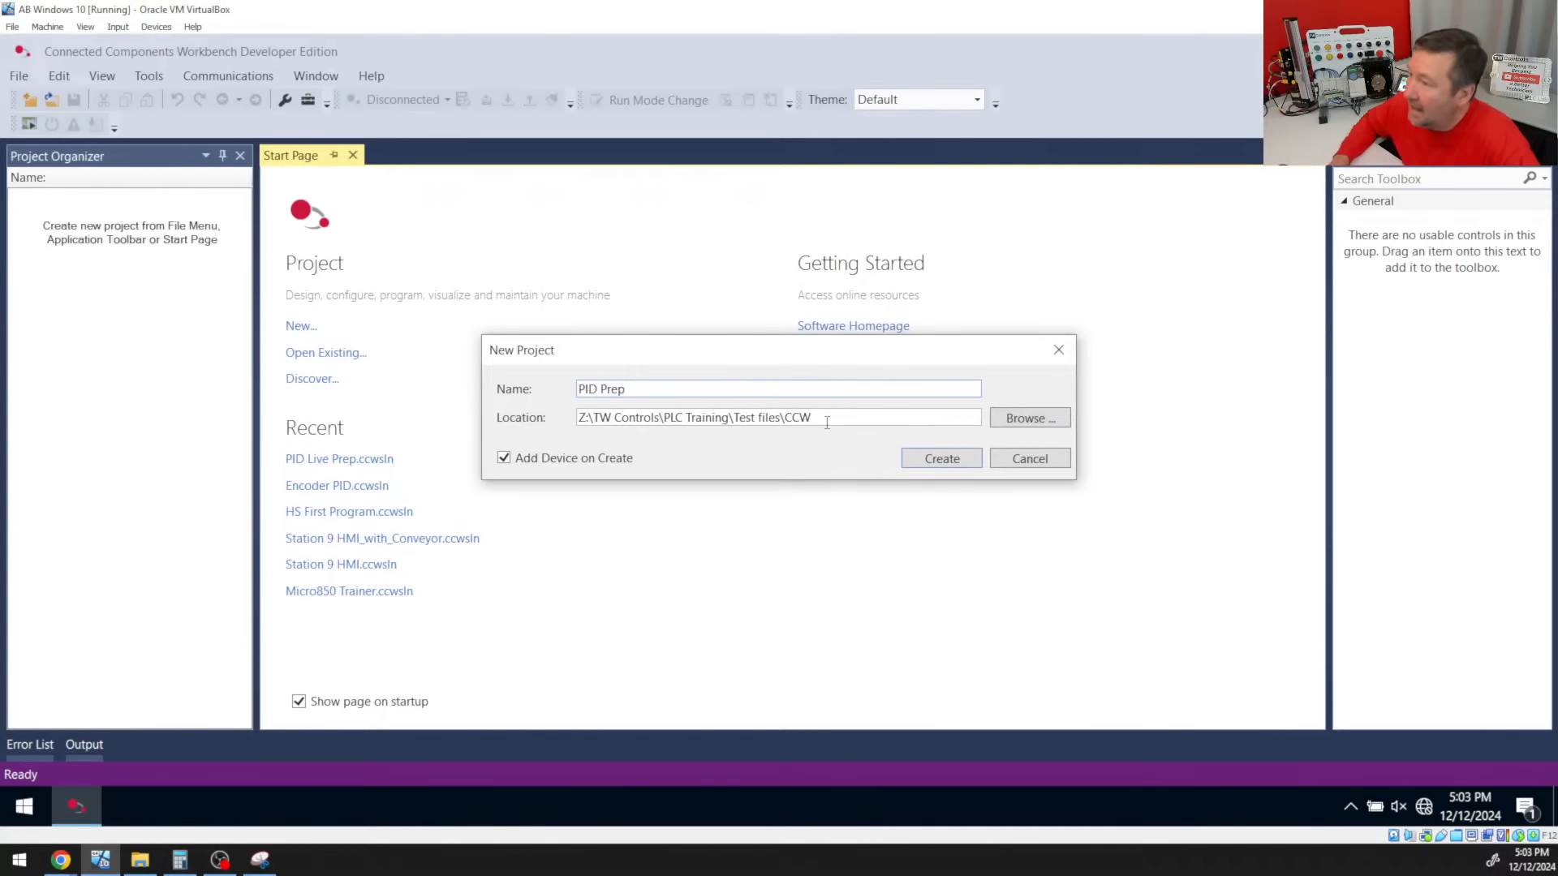
{"action": "left_click", "coordinate": [919, 458]}
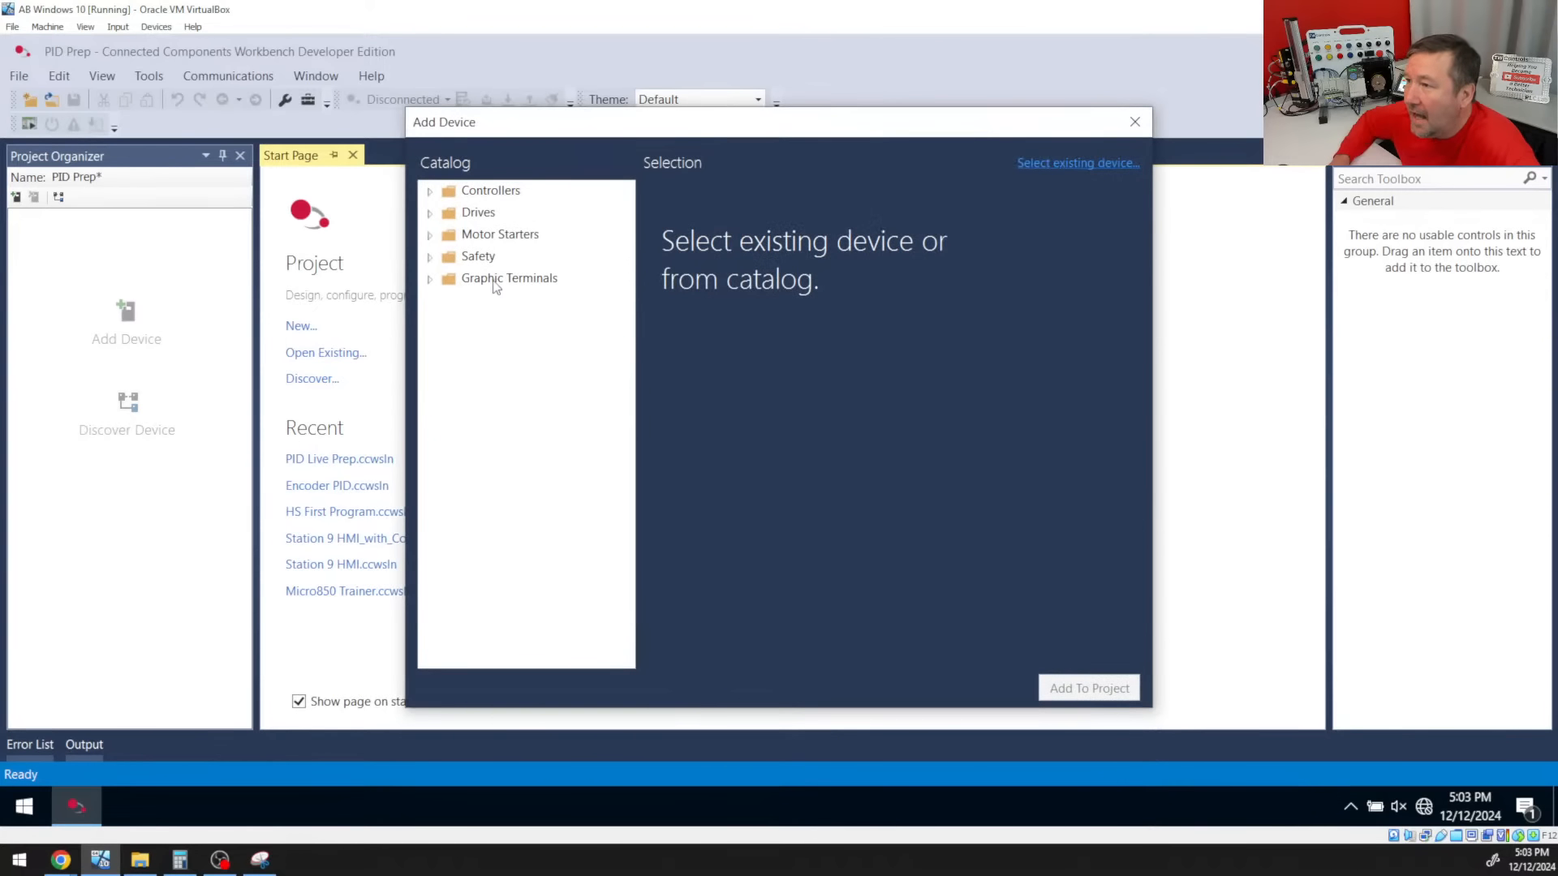
Add a Micro850 2080-L50E-24QBB controller, version 22, to the project
{"action": "left_click", "coordinate": [429, 192]}
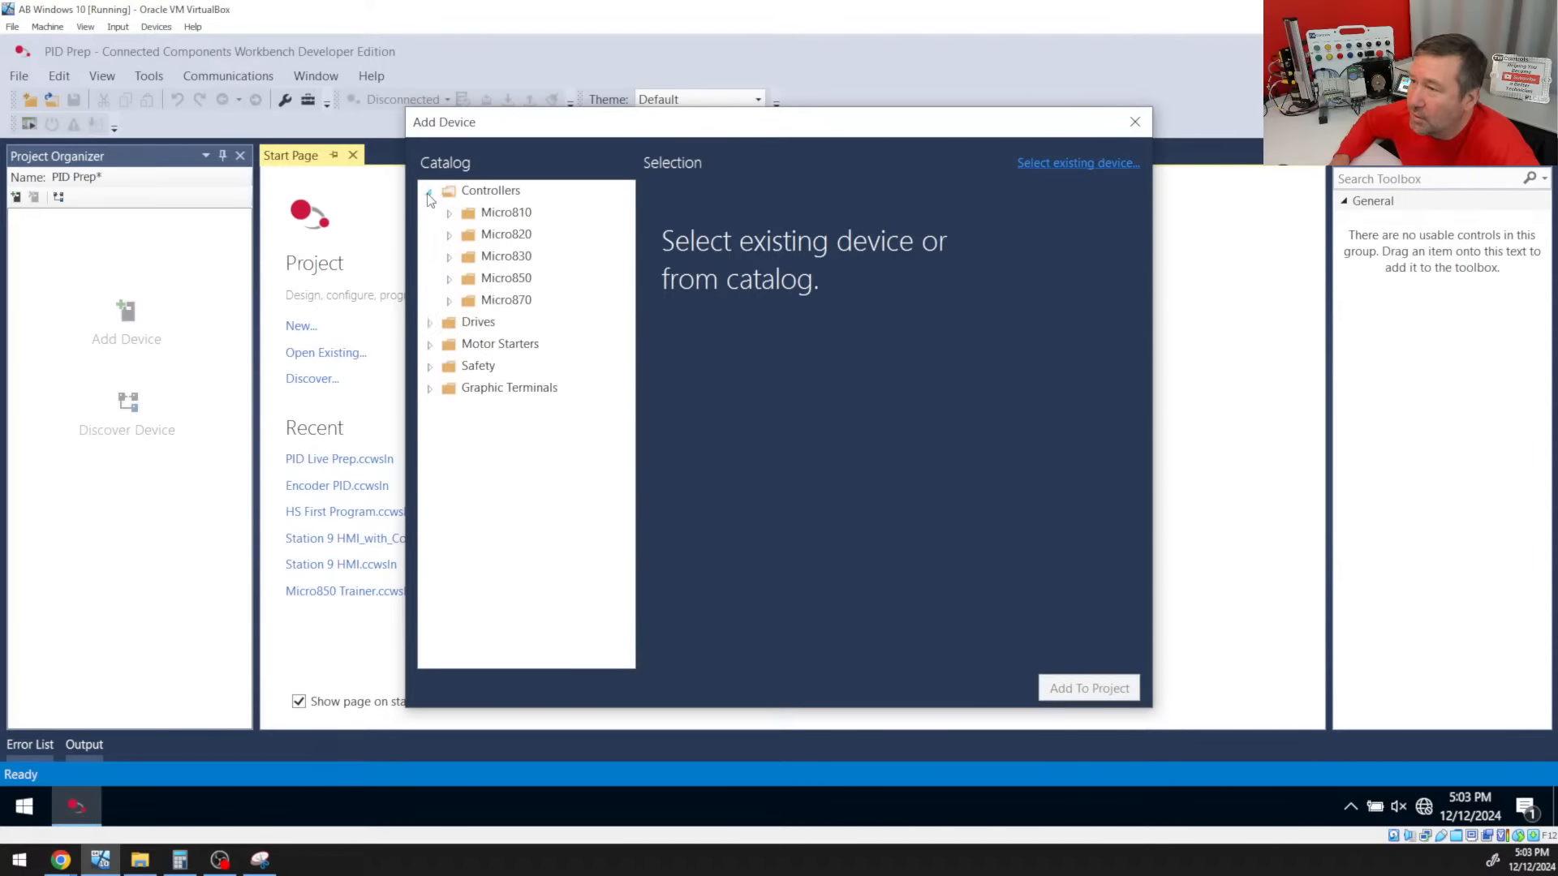
{"action": "left_click", "coordinate": [450, 279]}
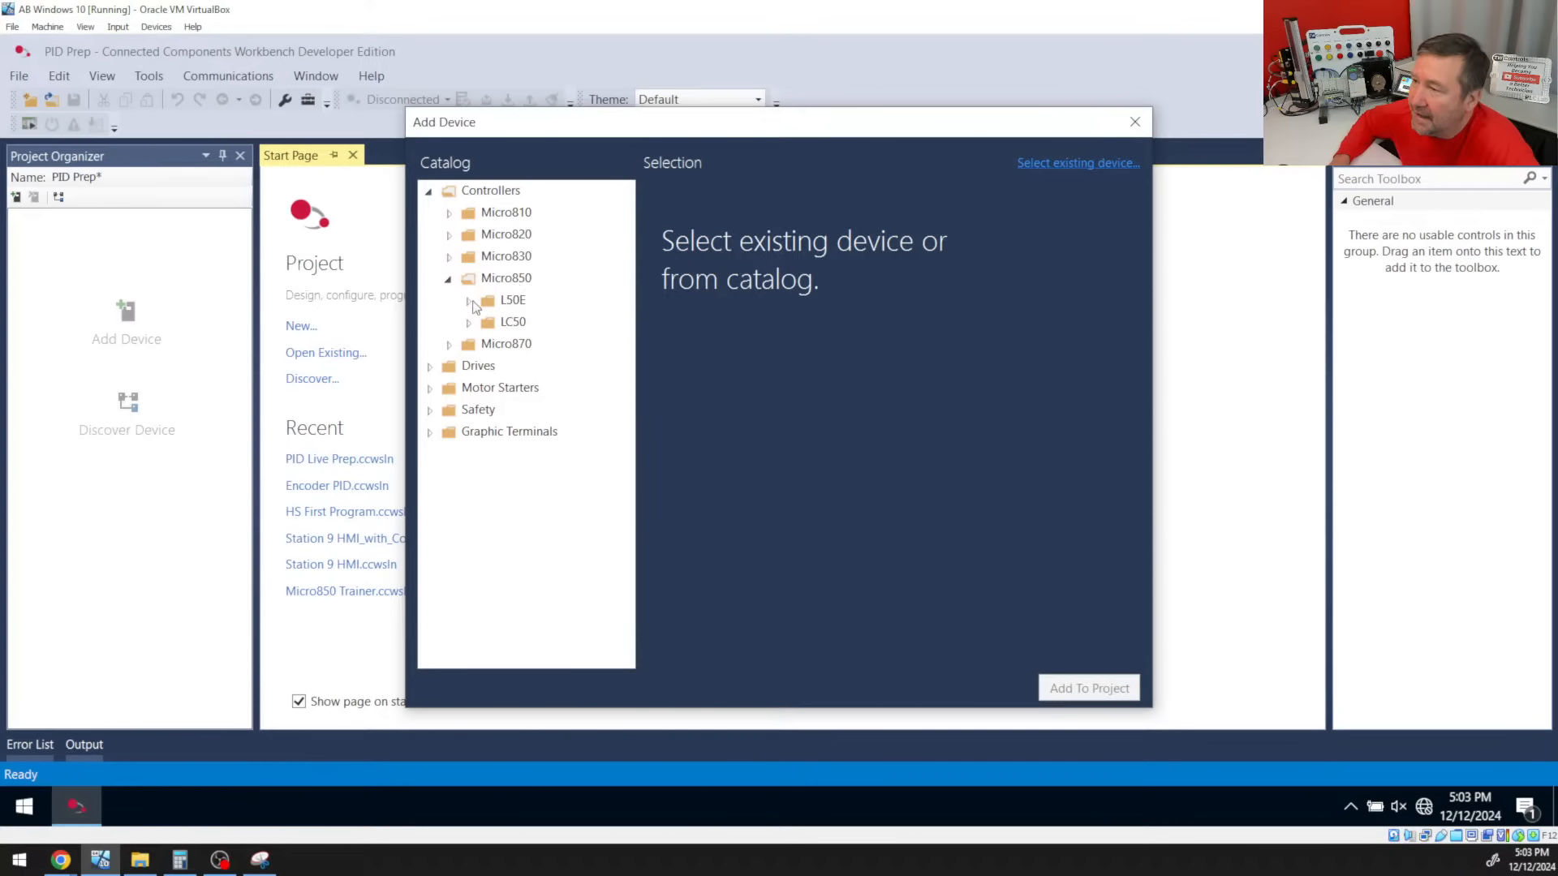
{"action": "left_click", "coordinate": [468, 302]}
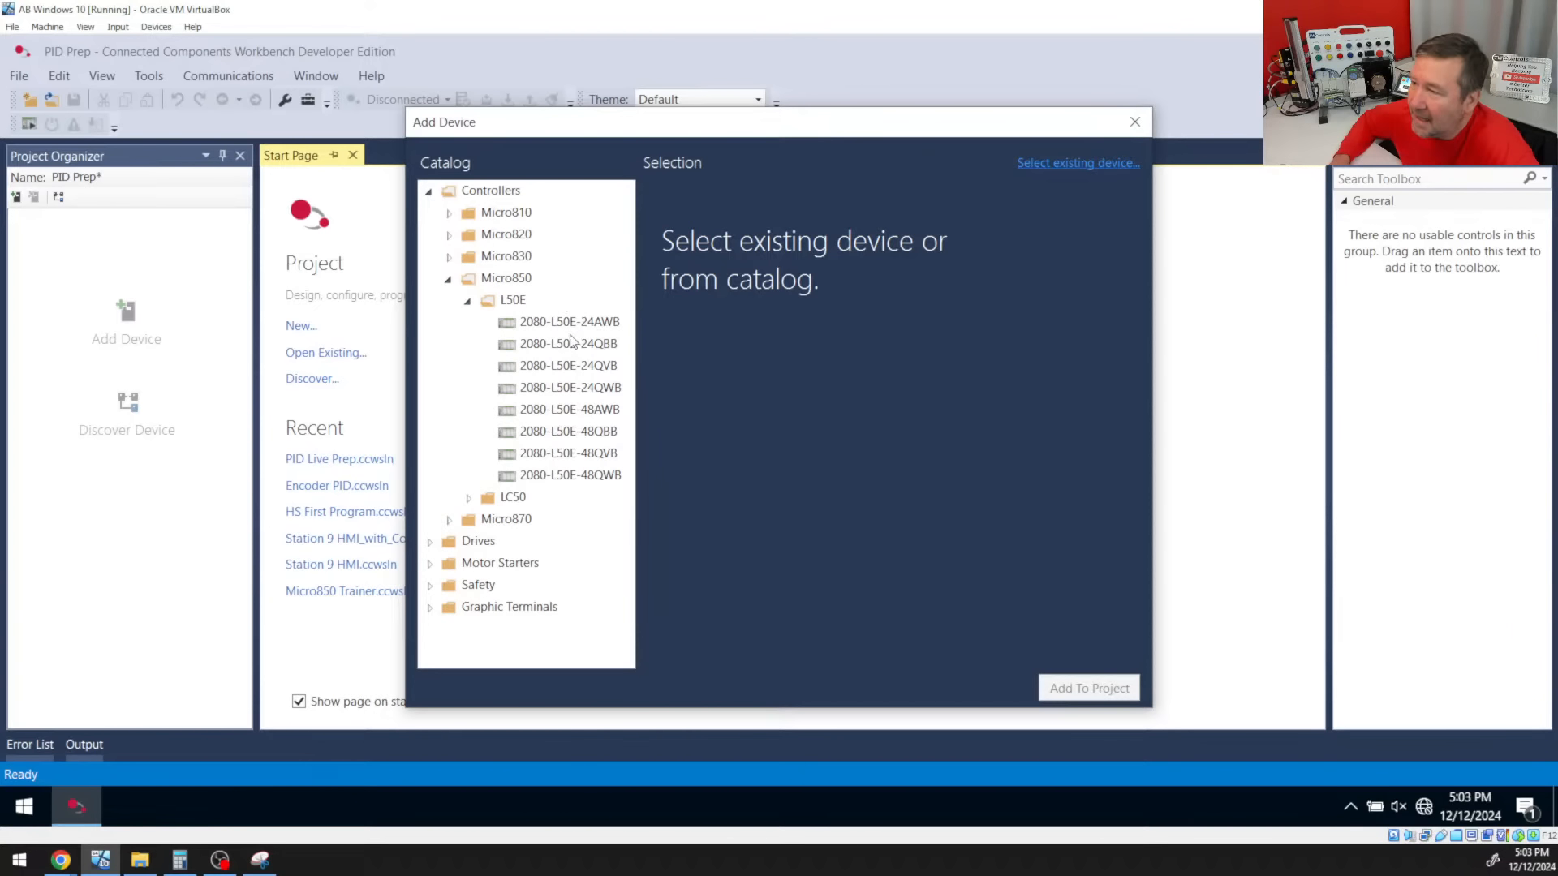
{"action": "left_click", "coordinate": [548, 346]}
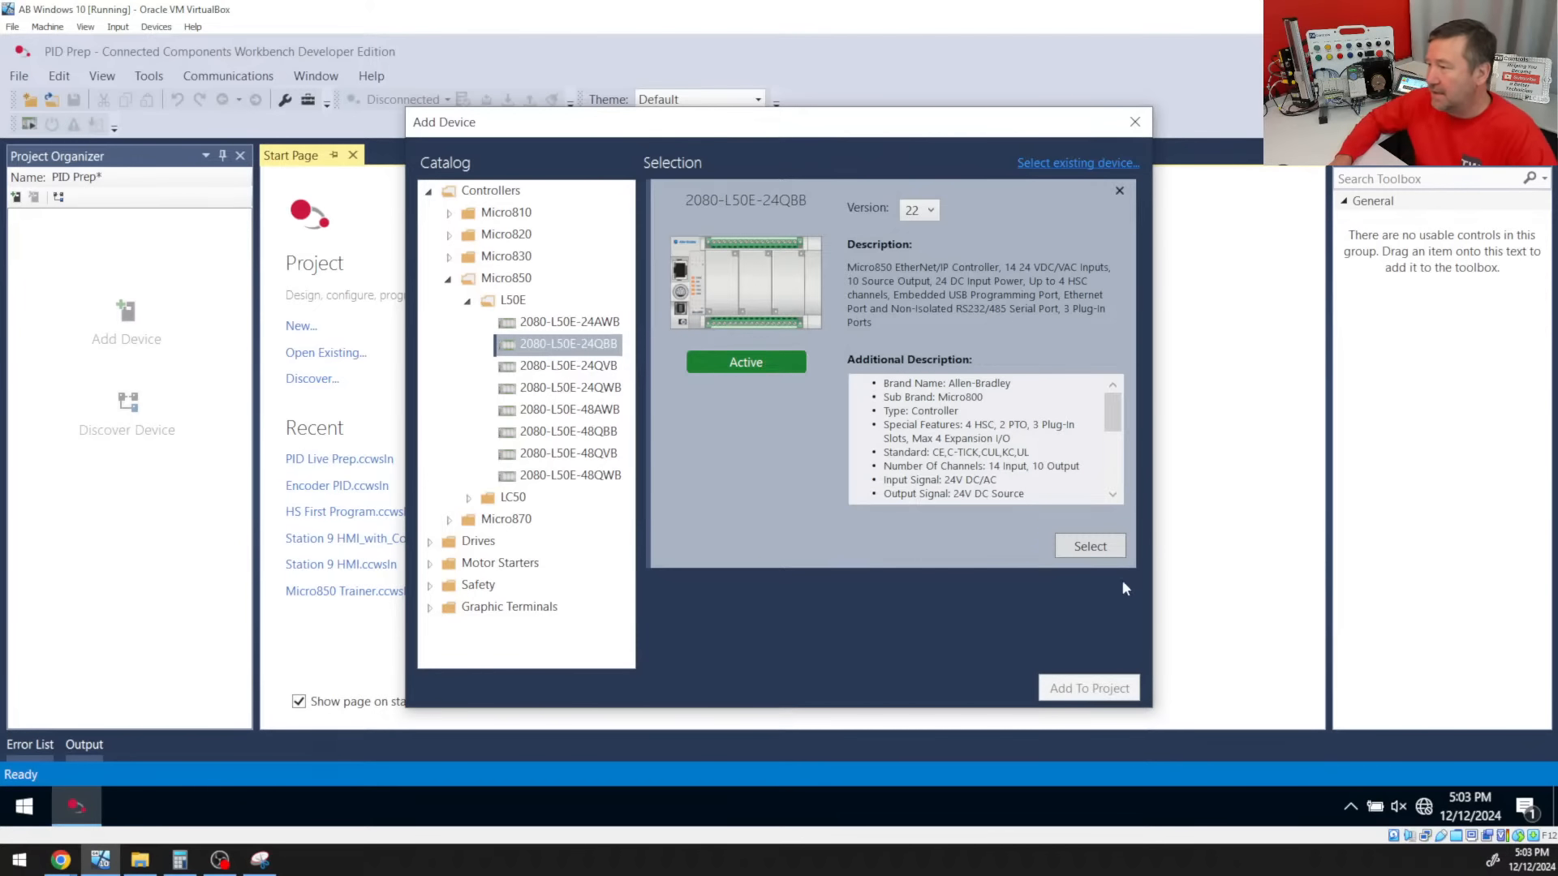
{"action": "left_click", "coordinate": [1103, 550]}
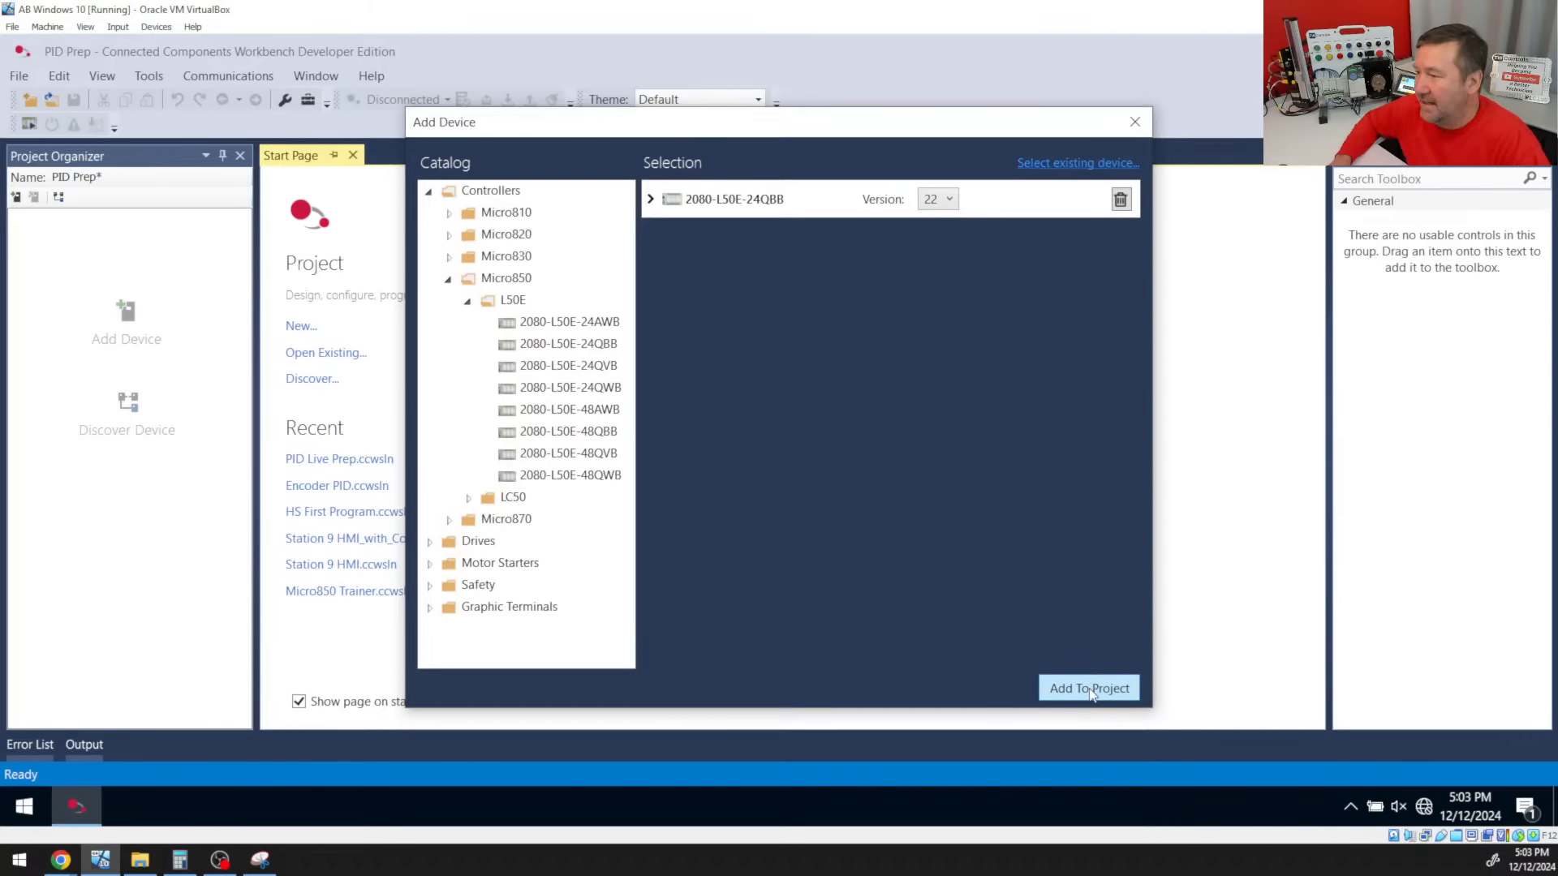
{"action": "left_click", "coordinate": [1089, 688]}
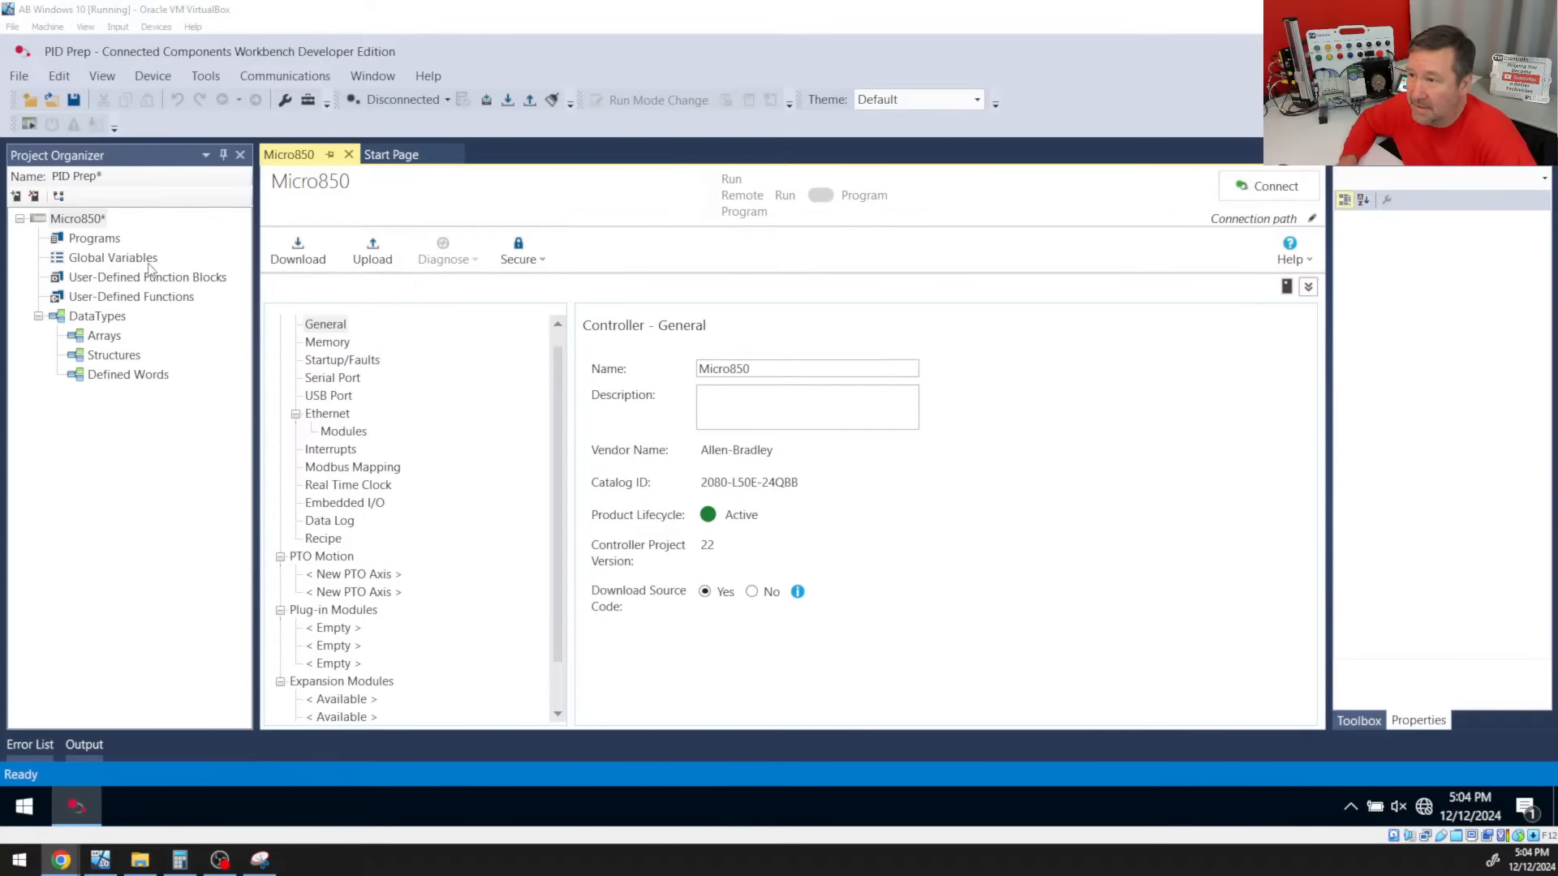
Switch the controller's Ethernet settings to a manually configured IP address and set it to 192.168.1.10
{"action": "left_click", "coordinate": [325, 415]}
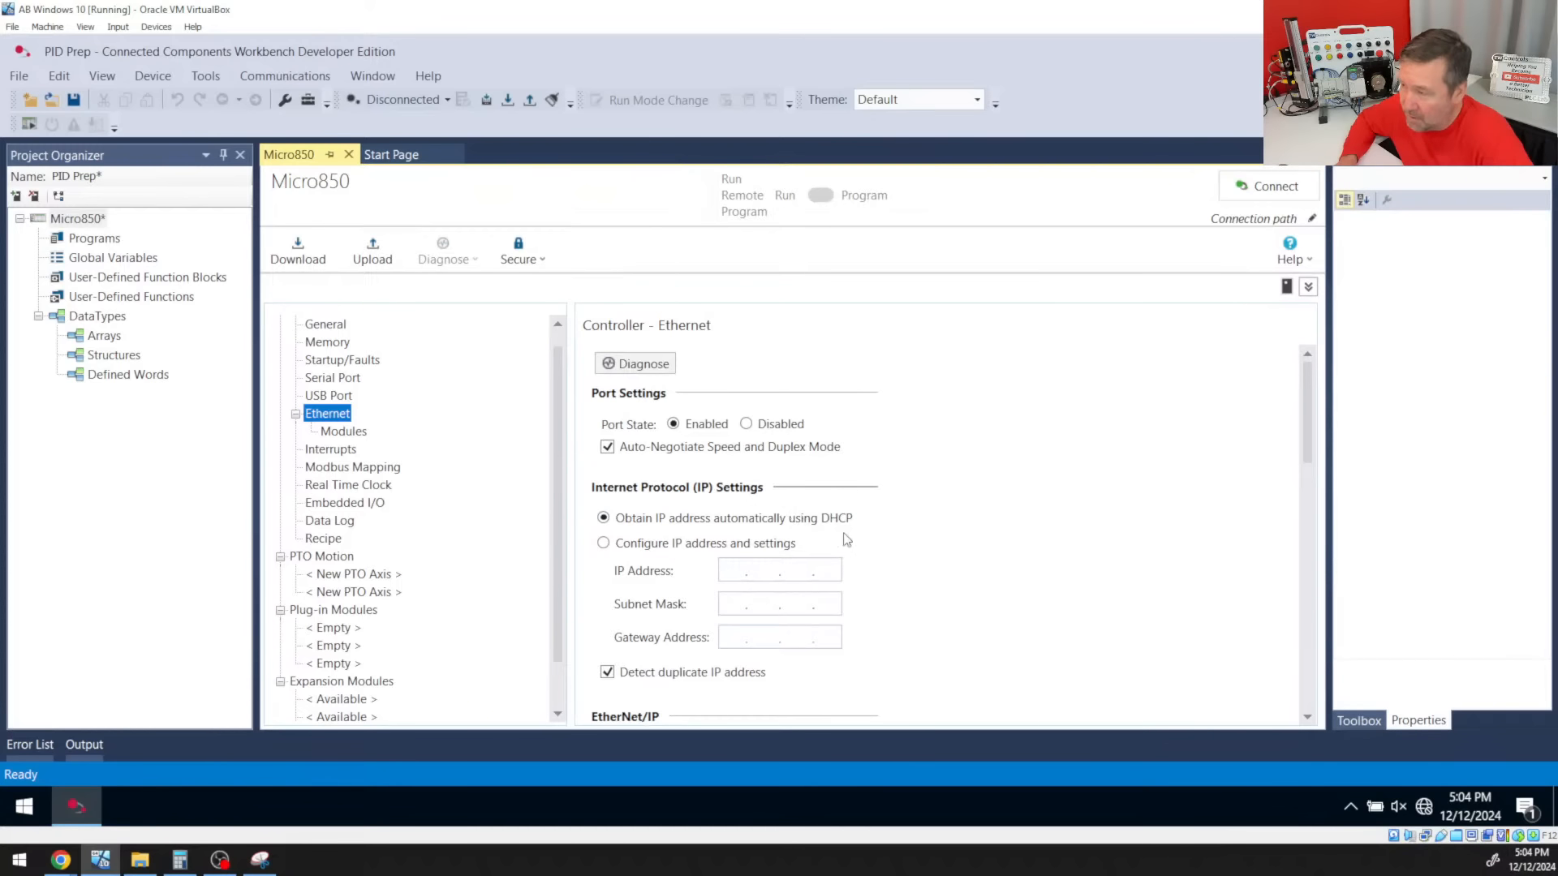
{"action": "left_click", "coordinate": [603, 543]}
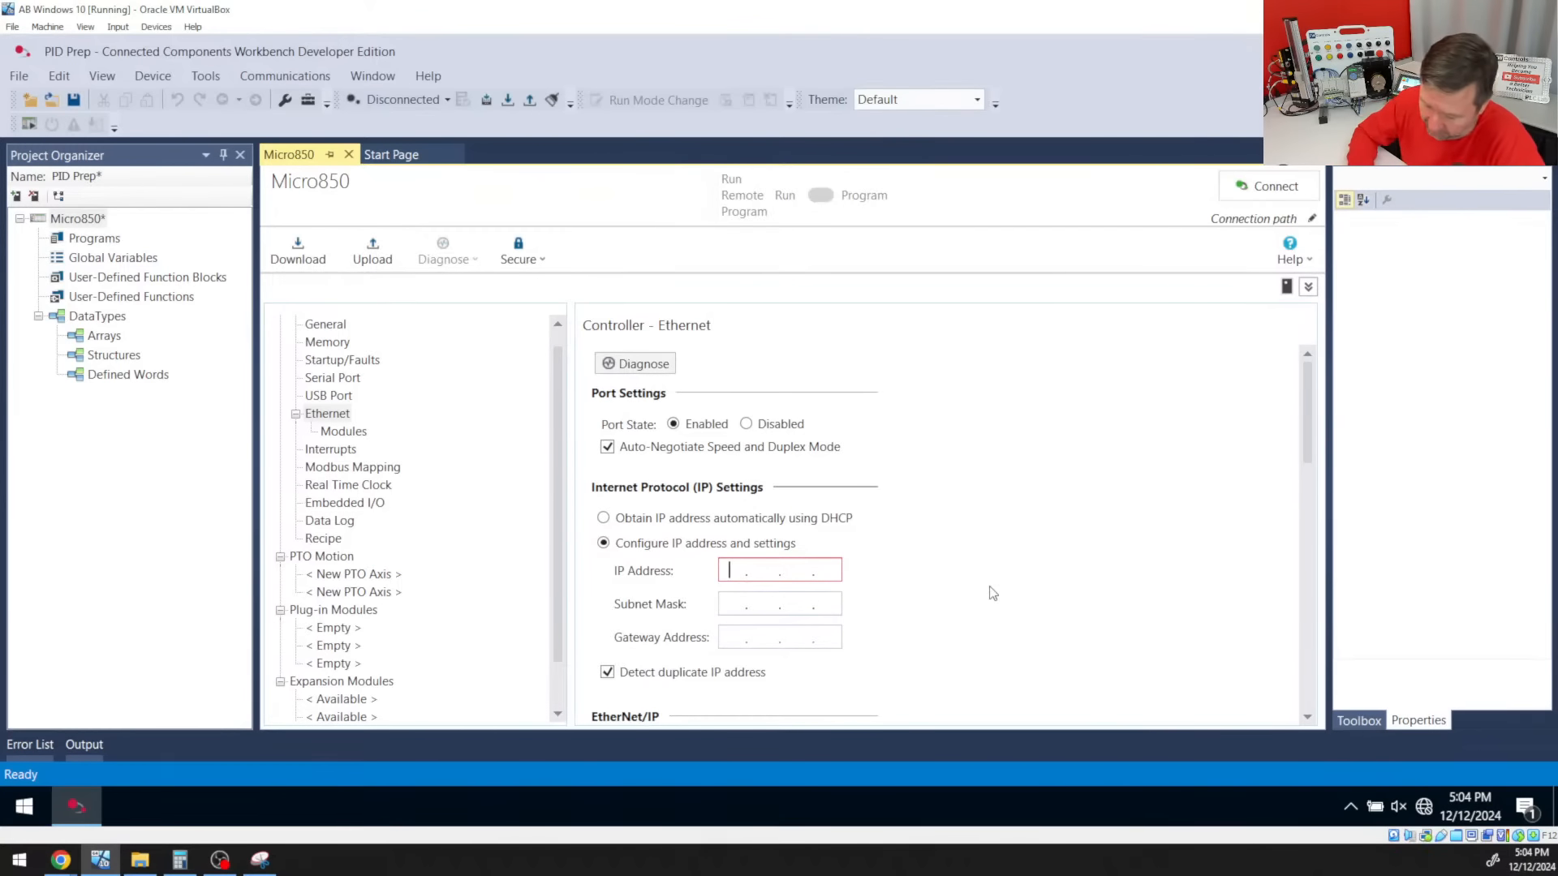
{"action": "type", "text": "192 . 168 . 1 ."}
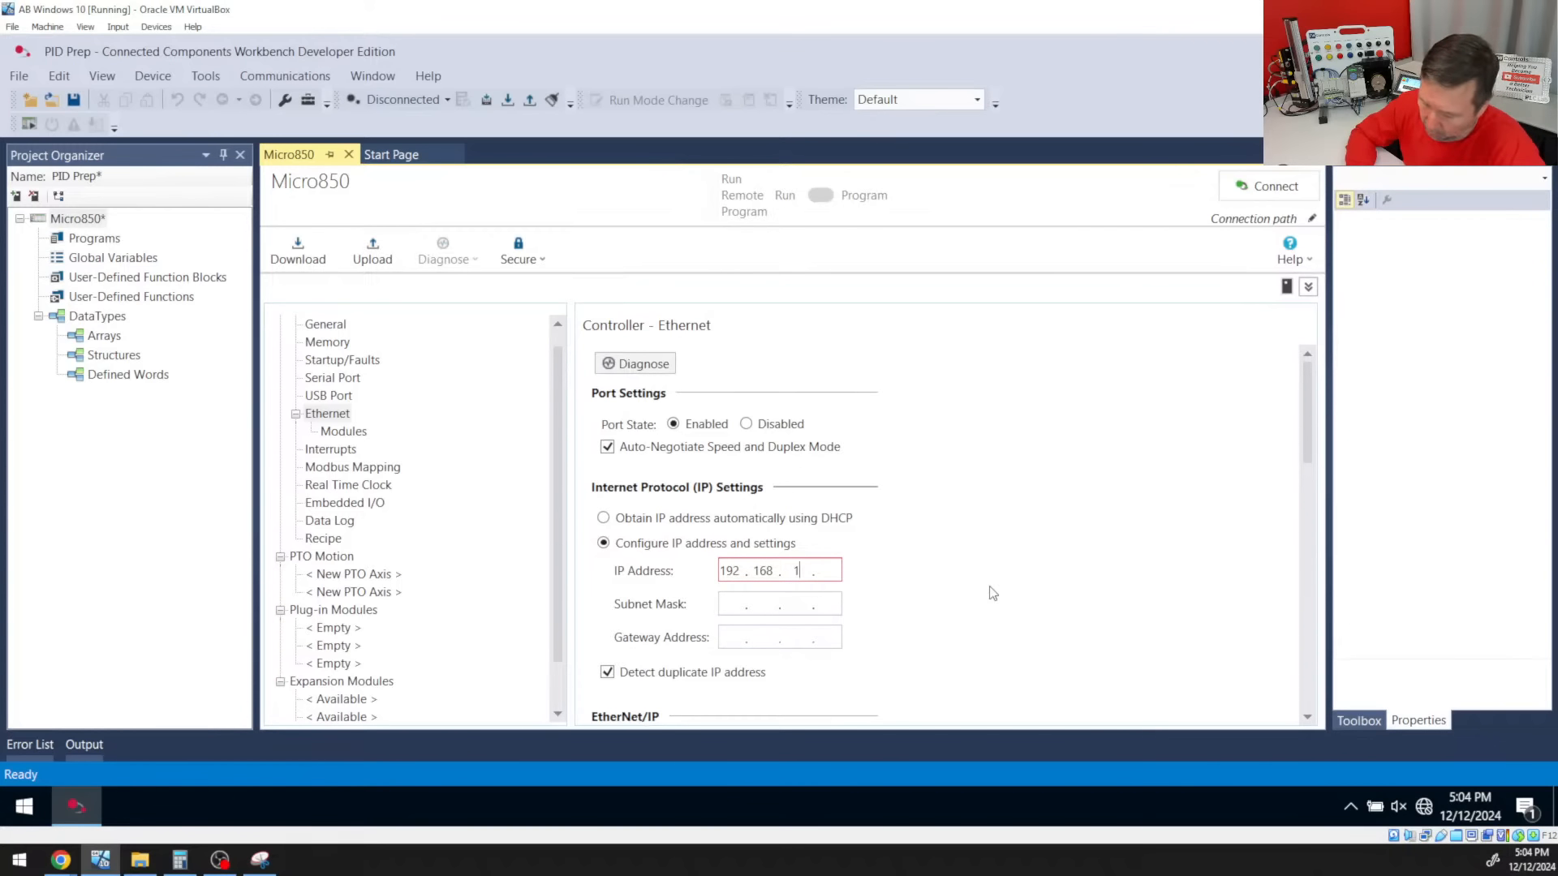
{"action": "type", "text": " 10"}
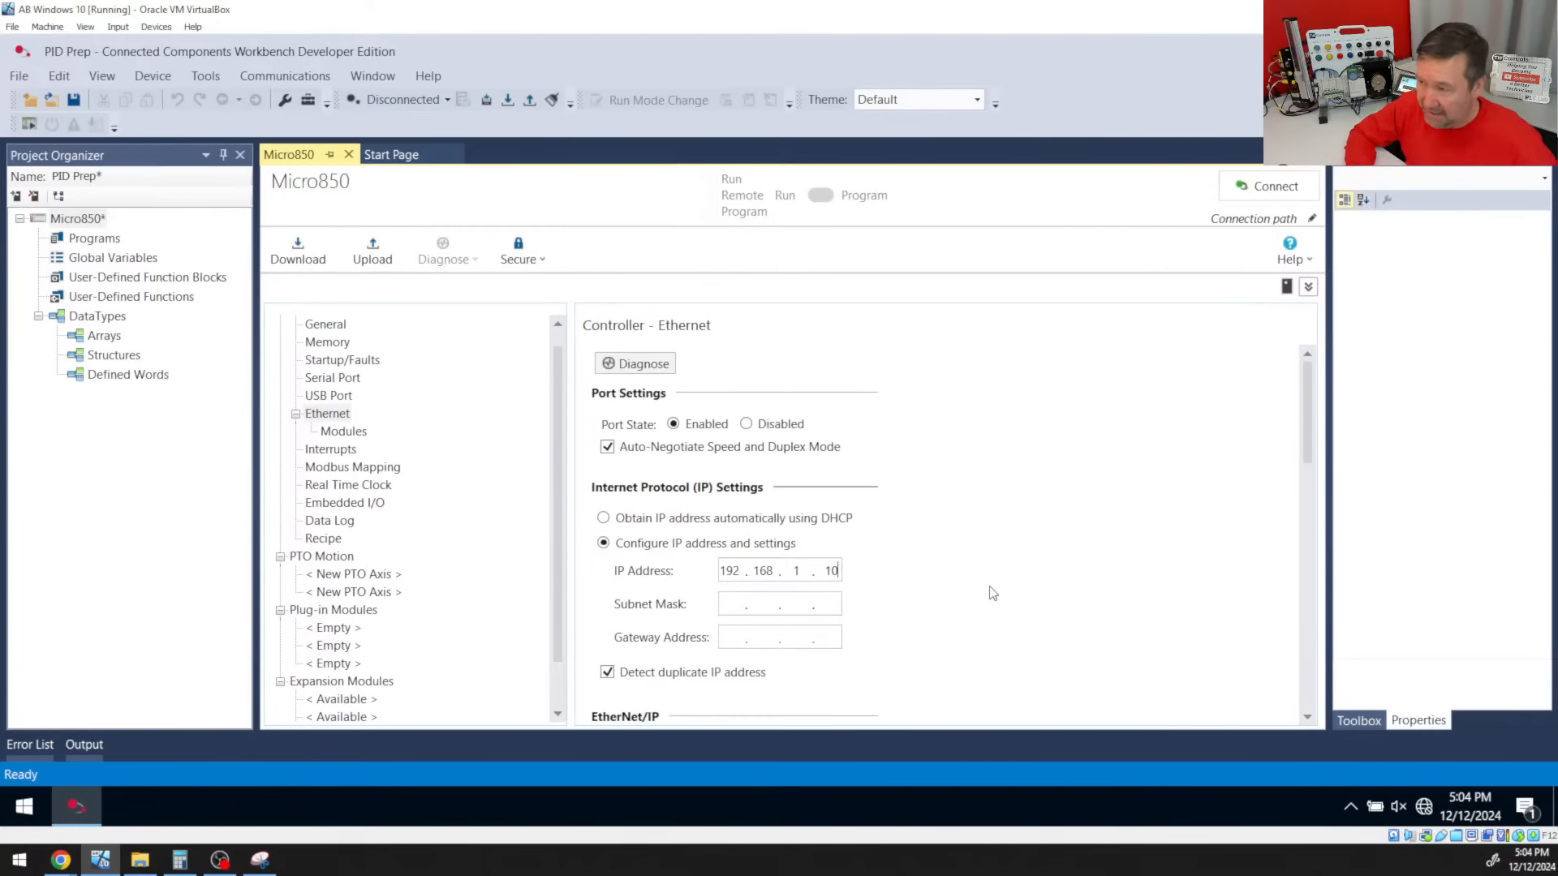
{"action": "key", "text": "Tab"}
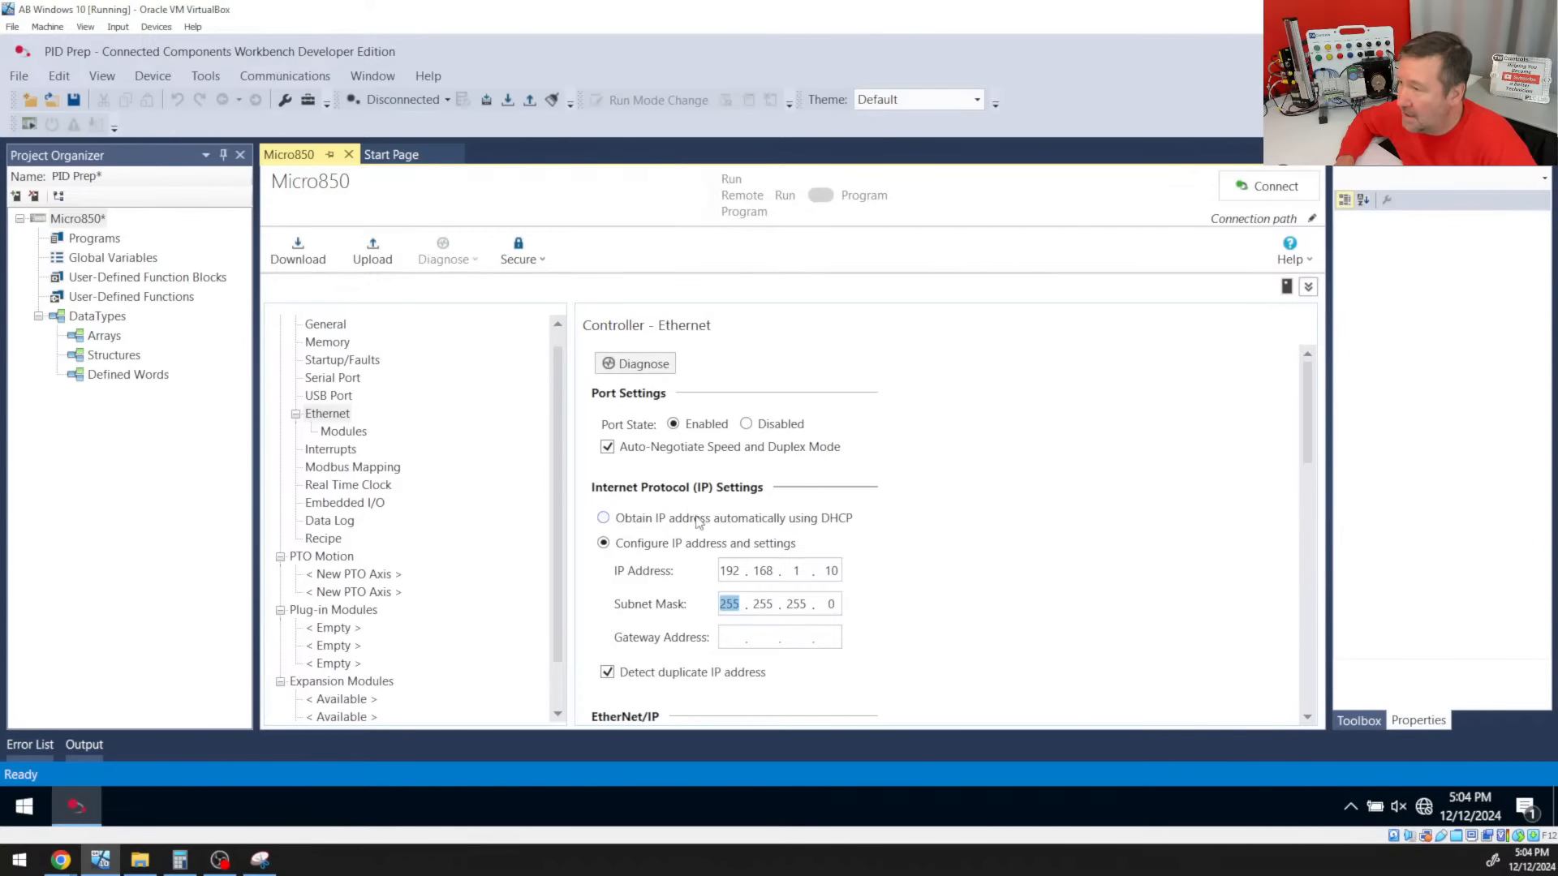
Change the controller's IP address to 192.168.20.101, keeping the automatically filled subnet mask
{"action": "double_click", "coordinate": [797, 571]}
{"action": "type", "text": "2"}
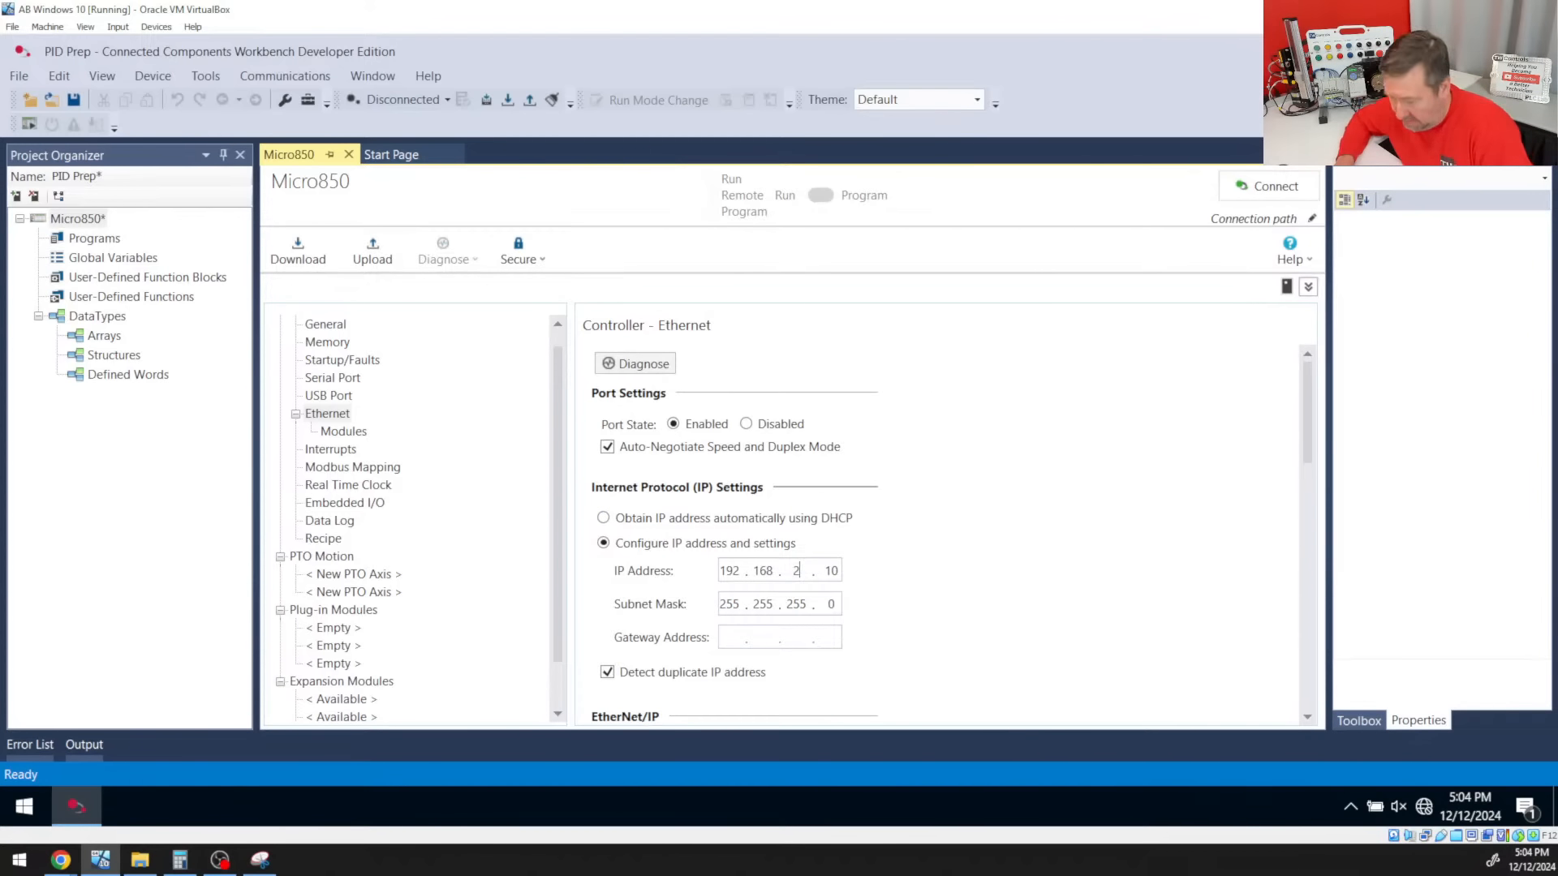
{"action": "type", "text": "0"}
{"action": "double_click", "coordinate": [836, 575]}
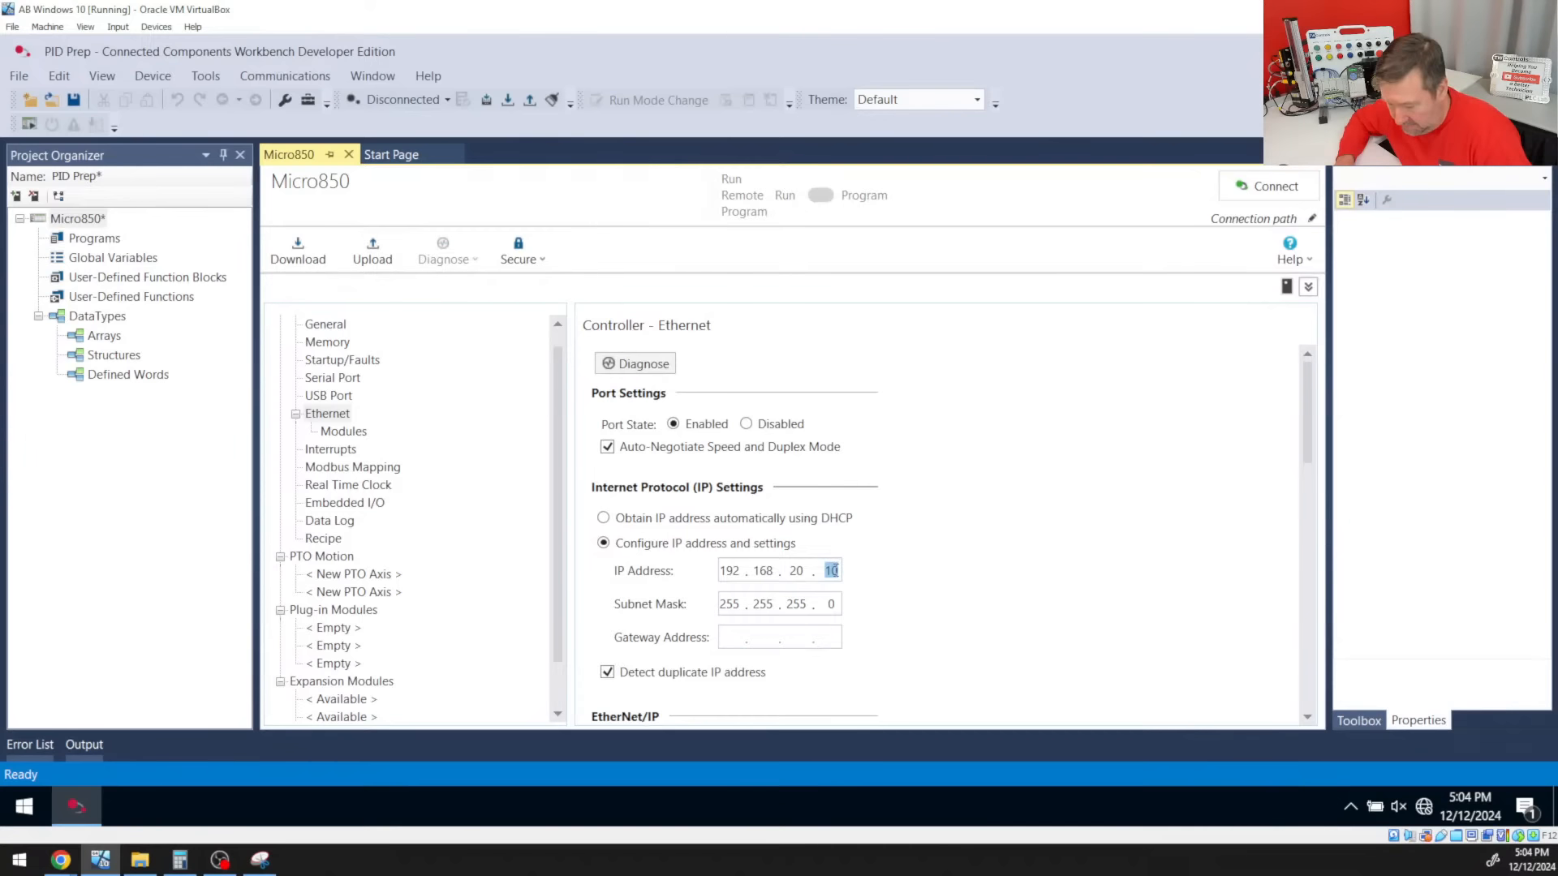
{"action": "type", "text": "101"}
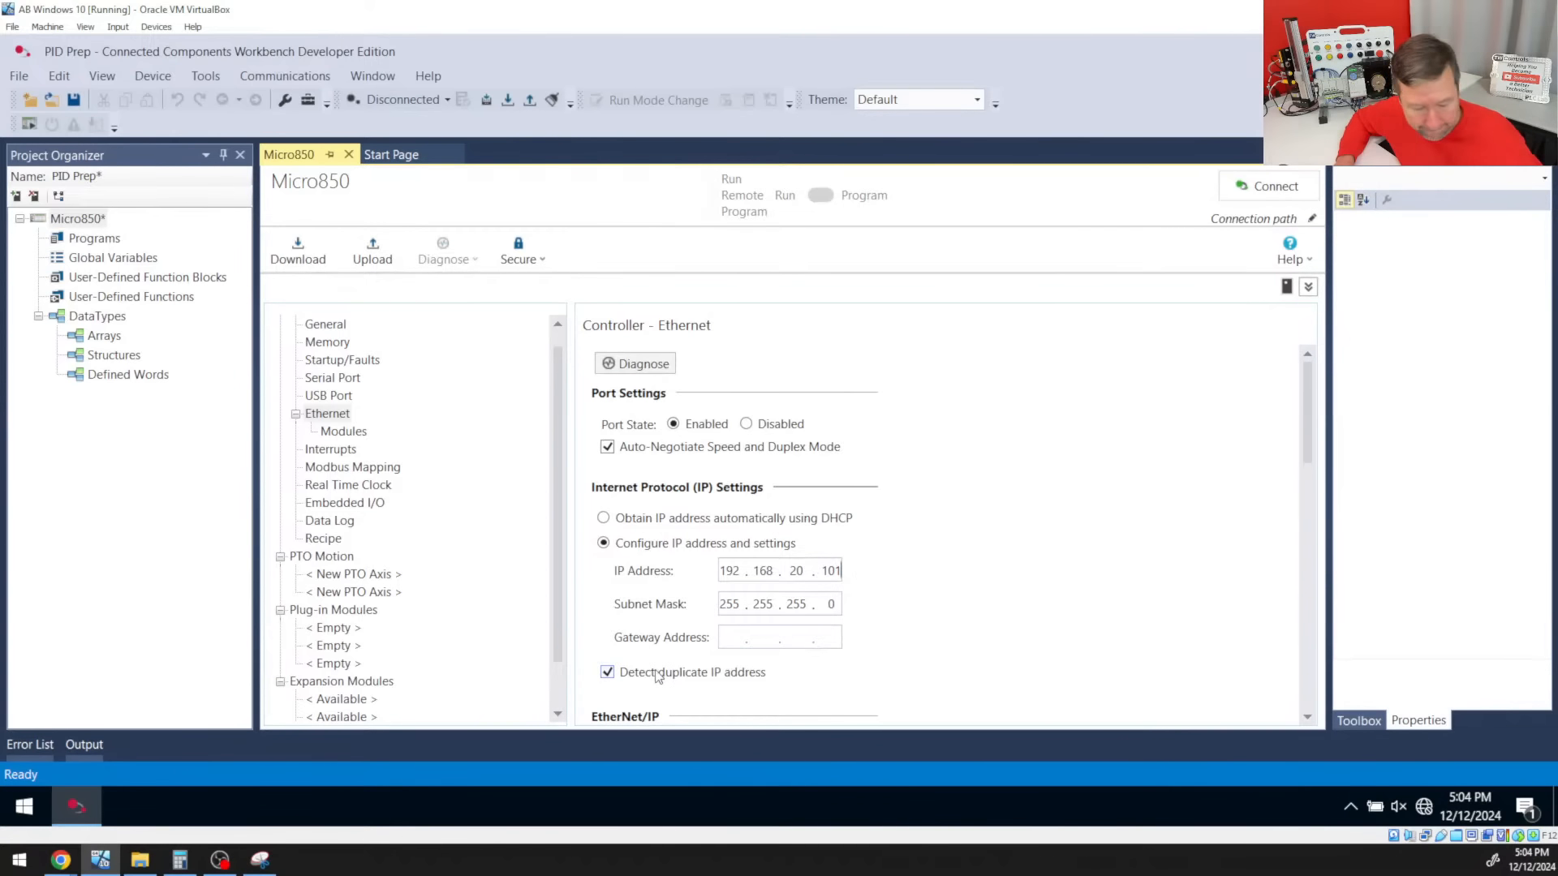
{"action": "key", "text": "Tab"}
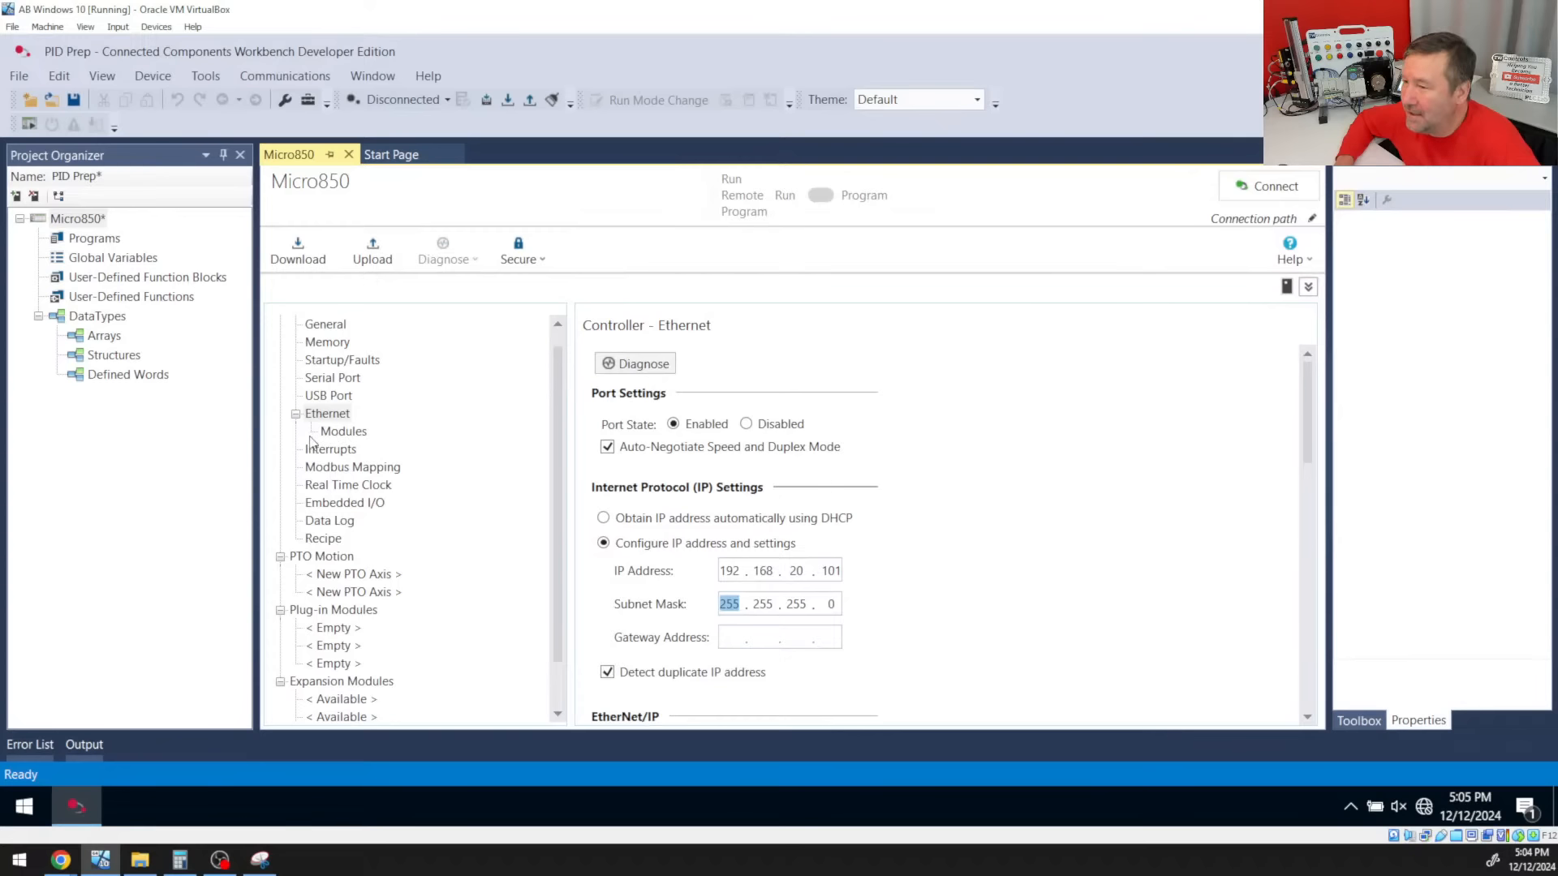
Start a new Ethernet module of type PowerFlex 525-EENET and name it Drive
{"action": "left_click", "coordinate": [339, 432]}
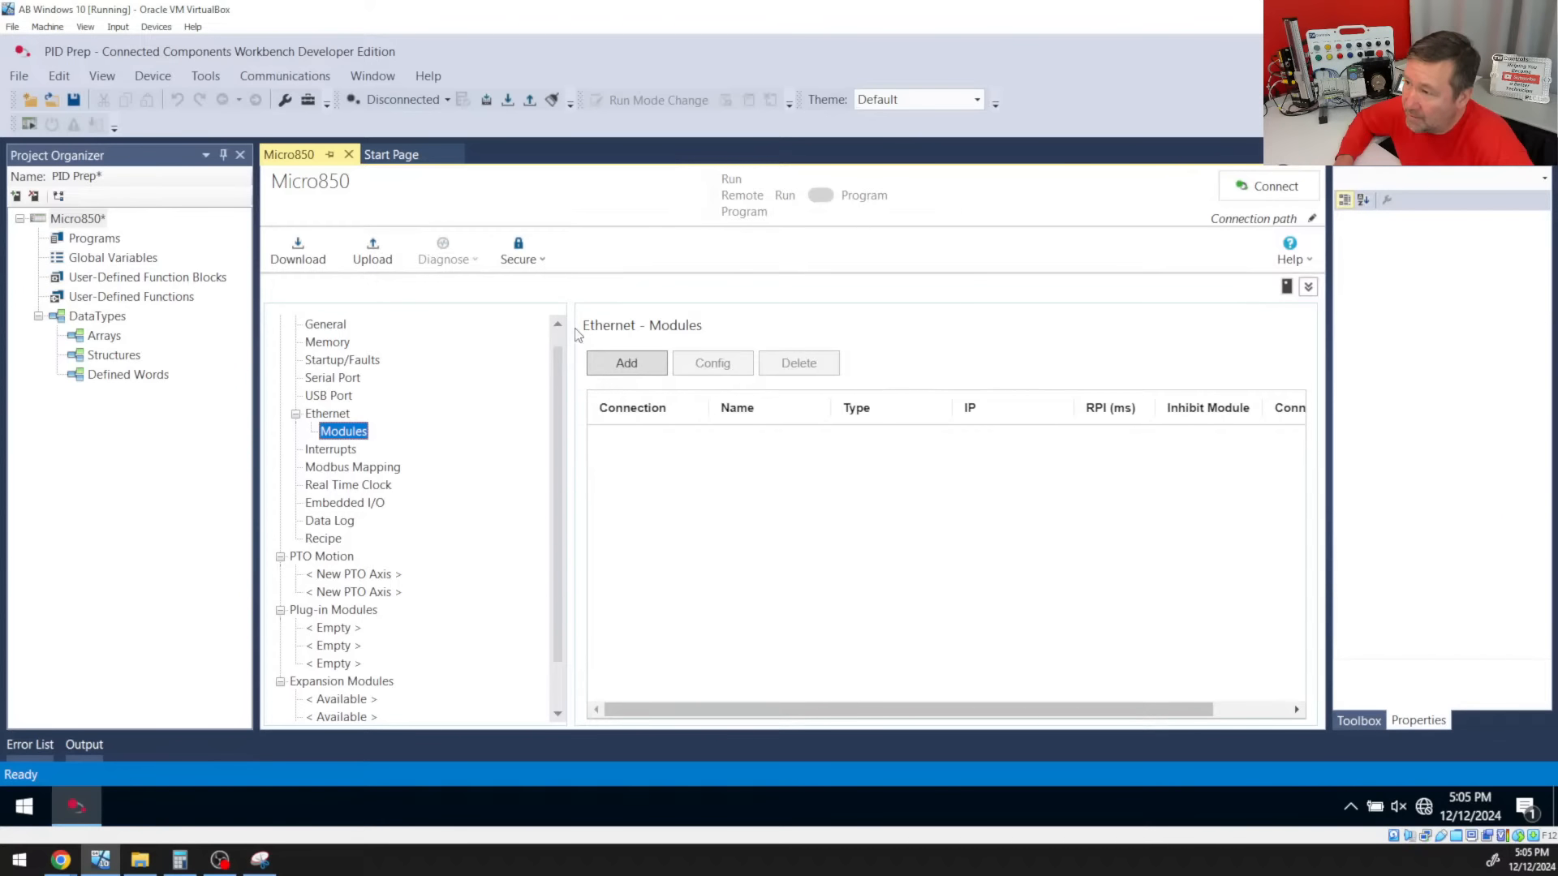
{"action": "left_click", "coordinate": [647, 362]}
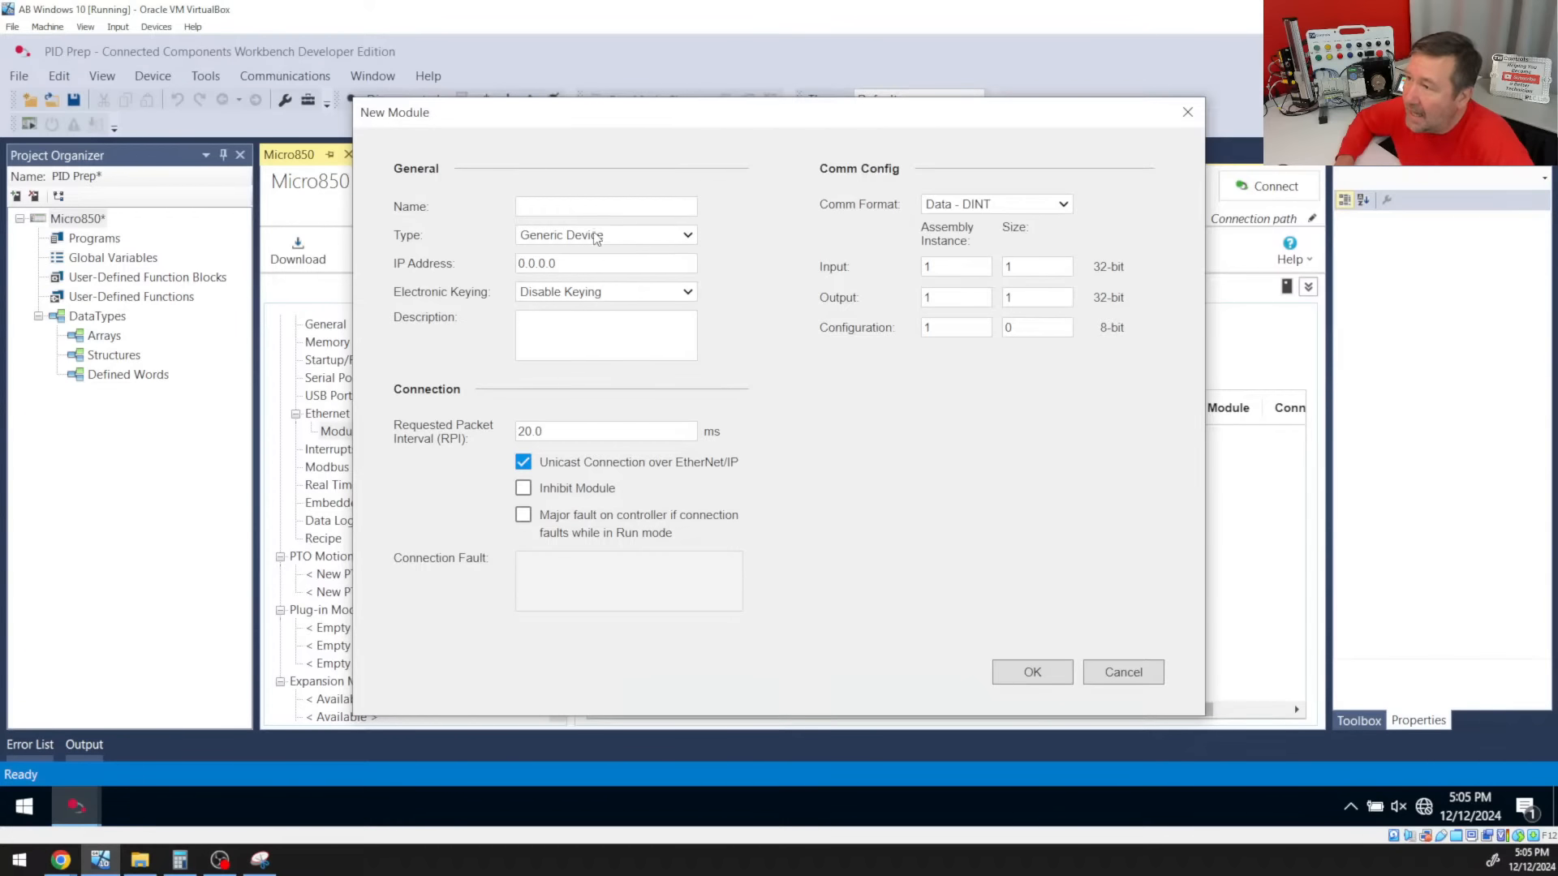
{"action": "left_click", "coordinate": [564, 235]}
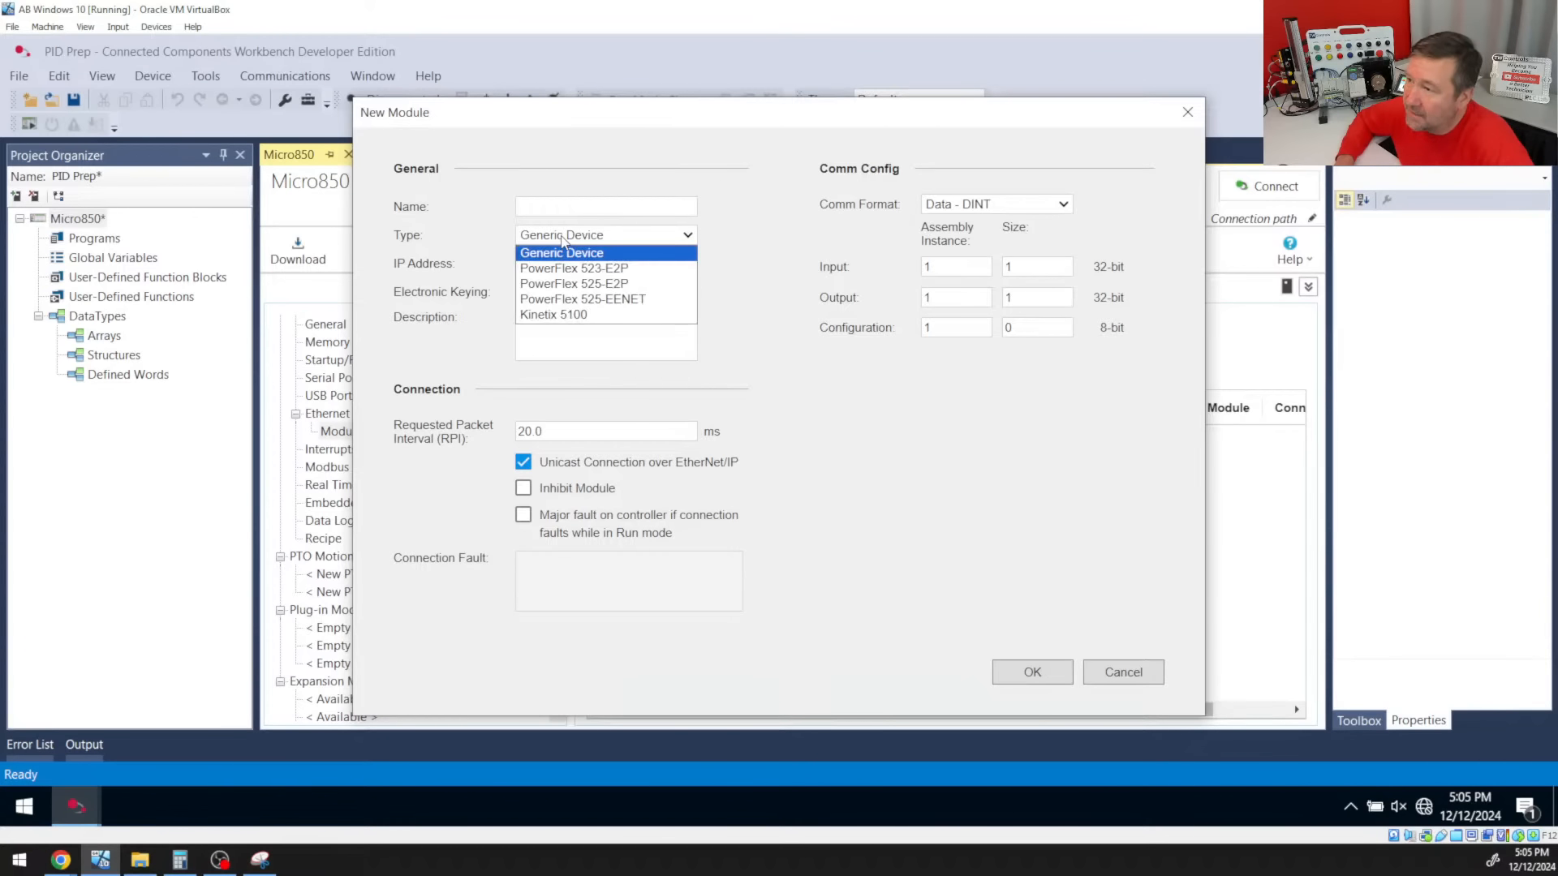
{"action": "left_click", "coordinate": [592, 299]}
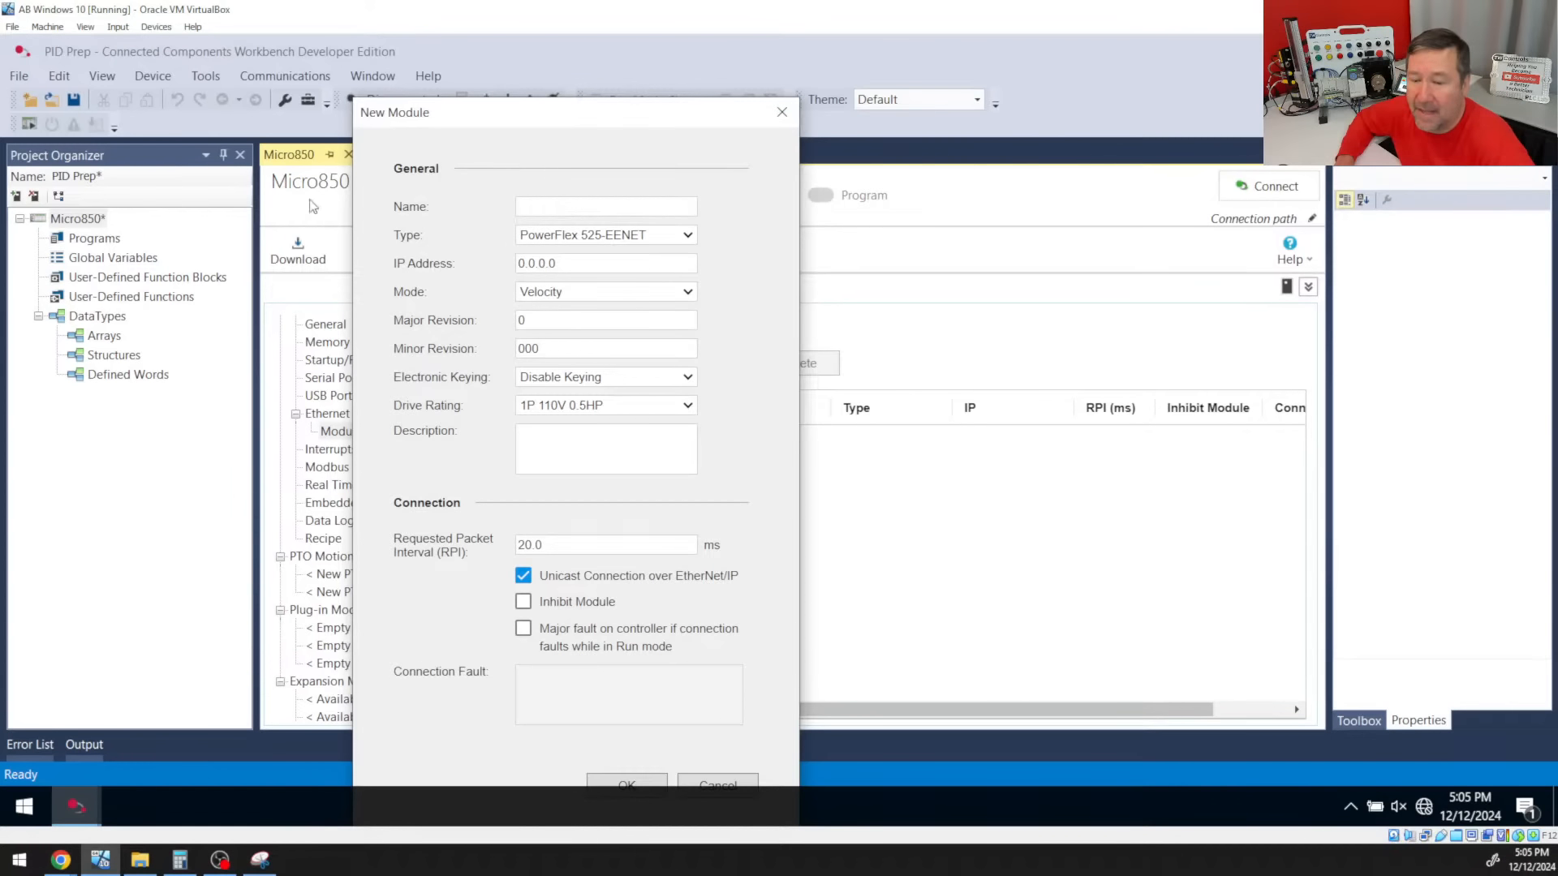
{"action": "left_click", "coordinate": [578, 210]}
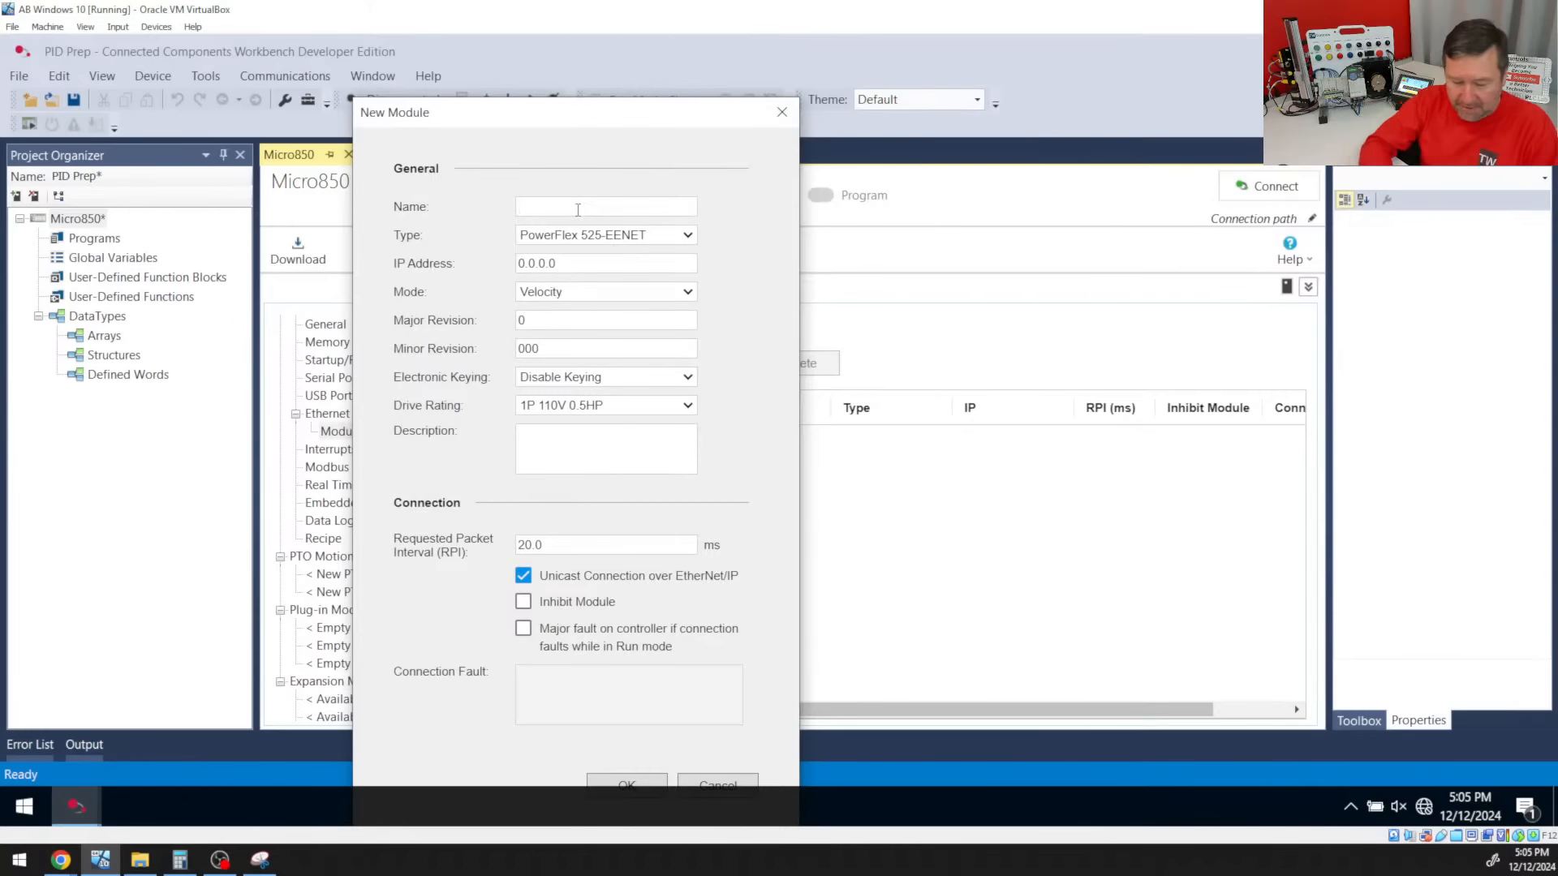
{"action": "type", "text": "Drive"}
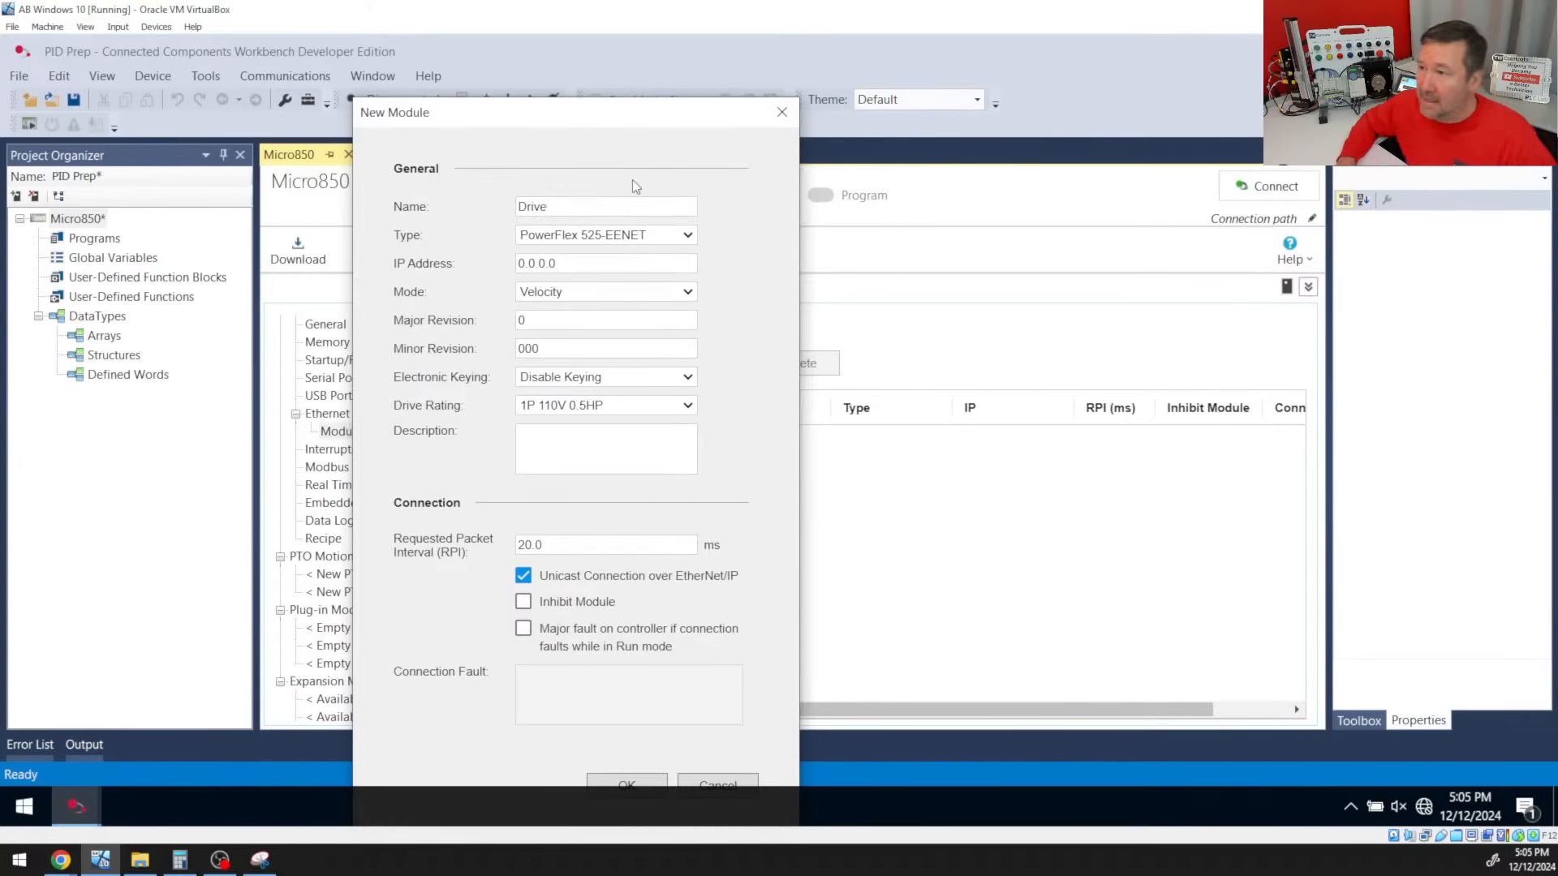
Set the Drive module's IP address to 192.168.20.102
{"action": "left_click", "coordinate": [572, 270]}
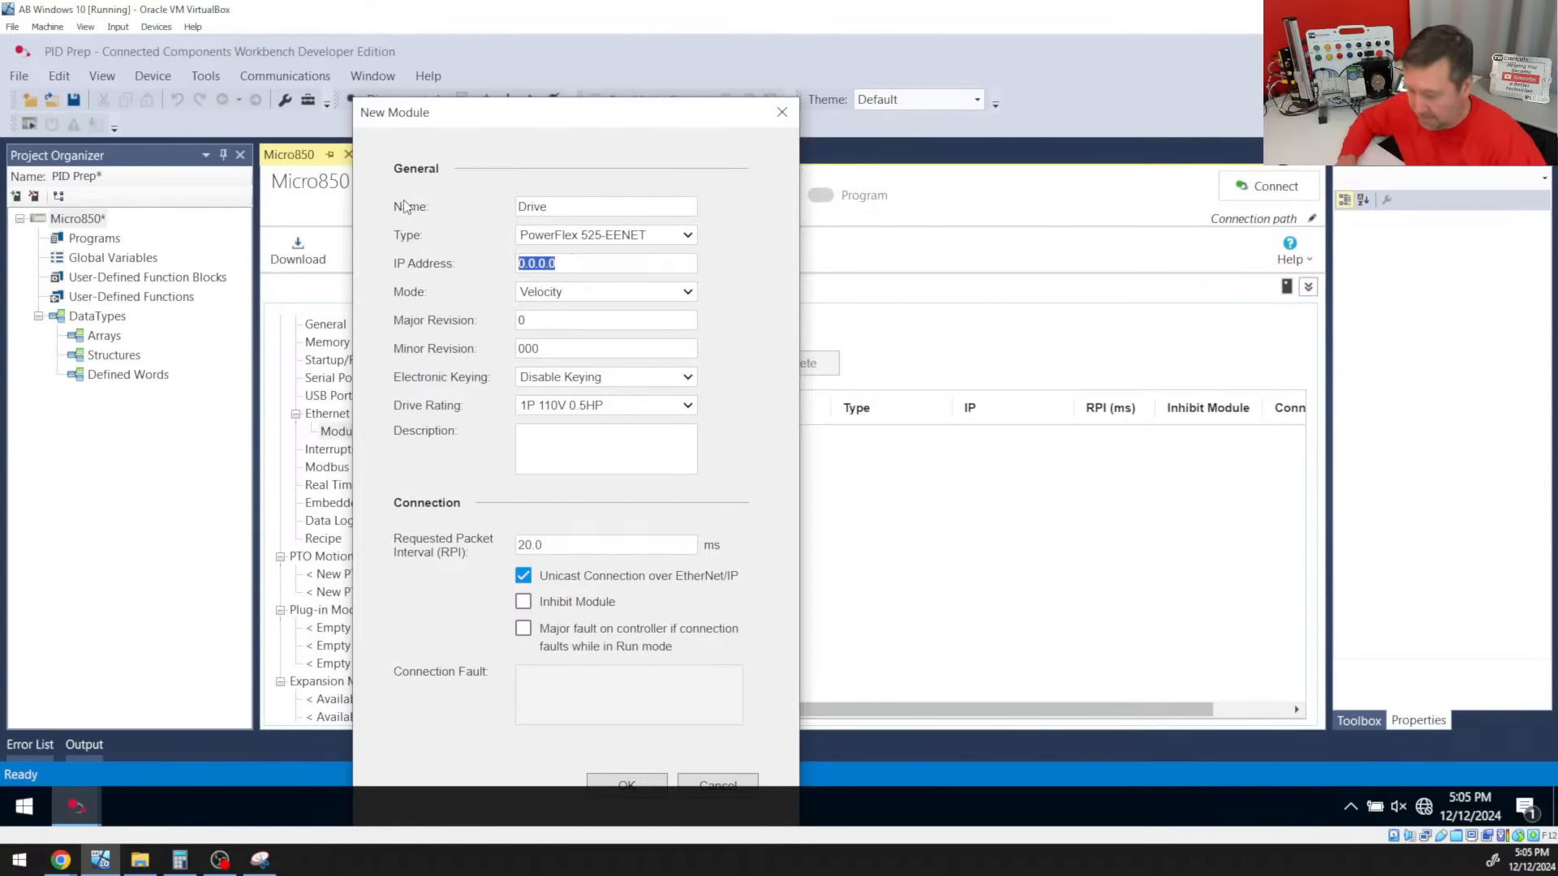
{"action": "type", "text": "192.168.1"}
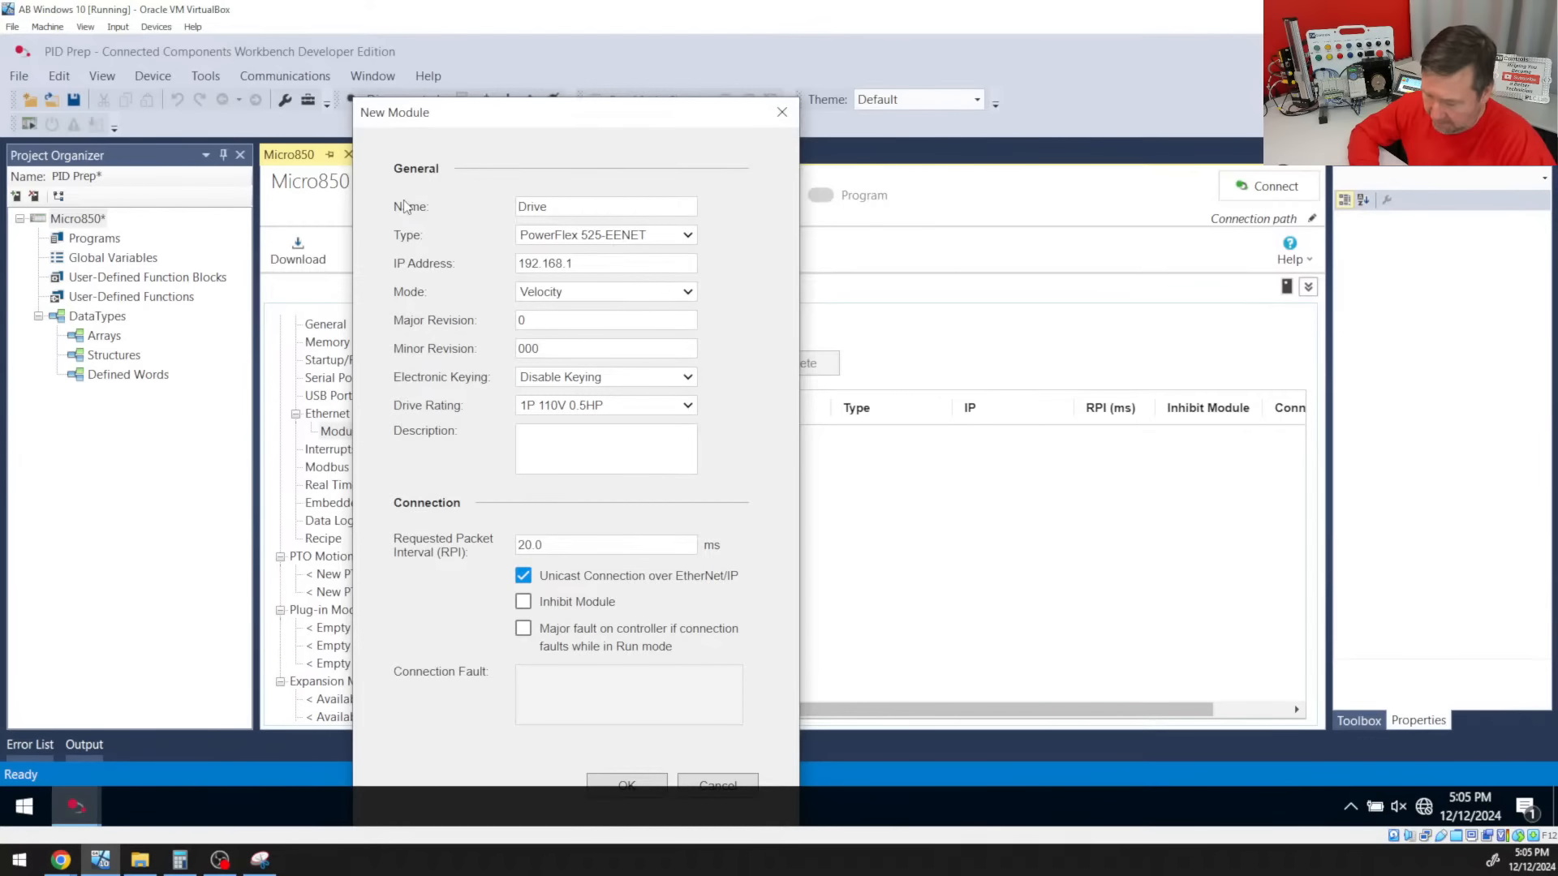
{"action": "key", "text": "BackSpace"}
{"action": "type", "text": "20."}
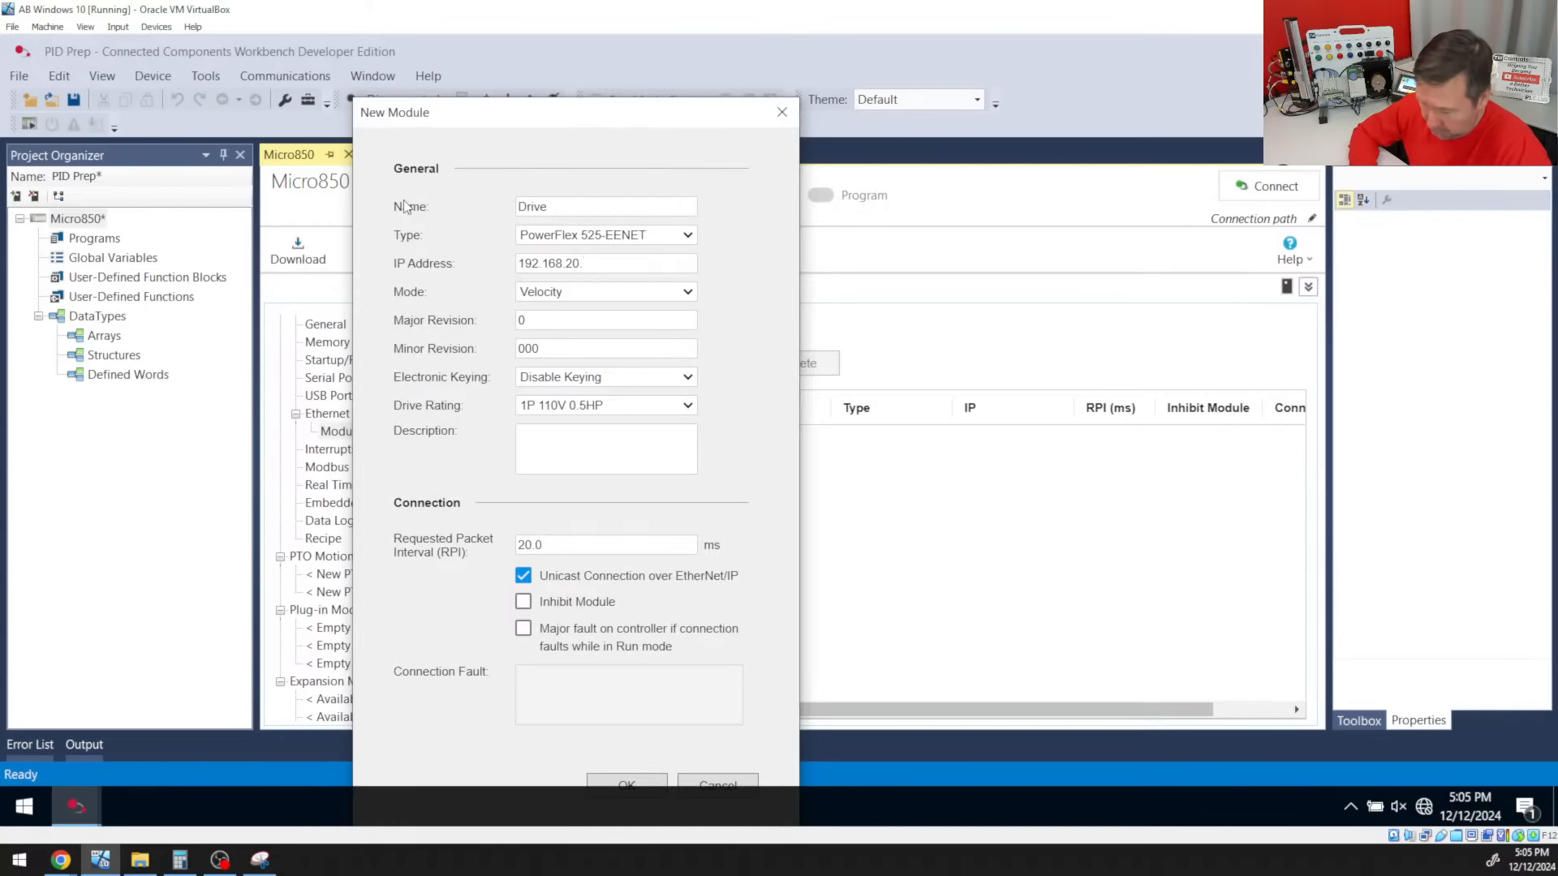
{"action": "type", "text": "102"}
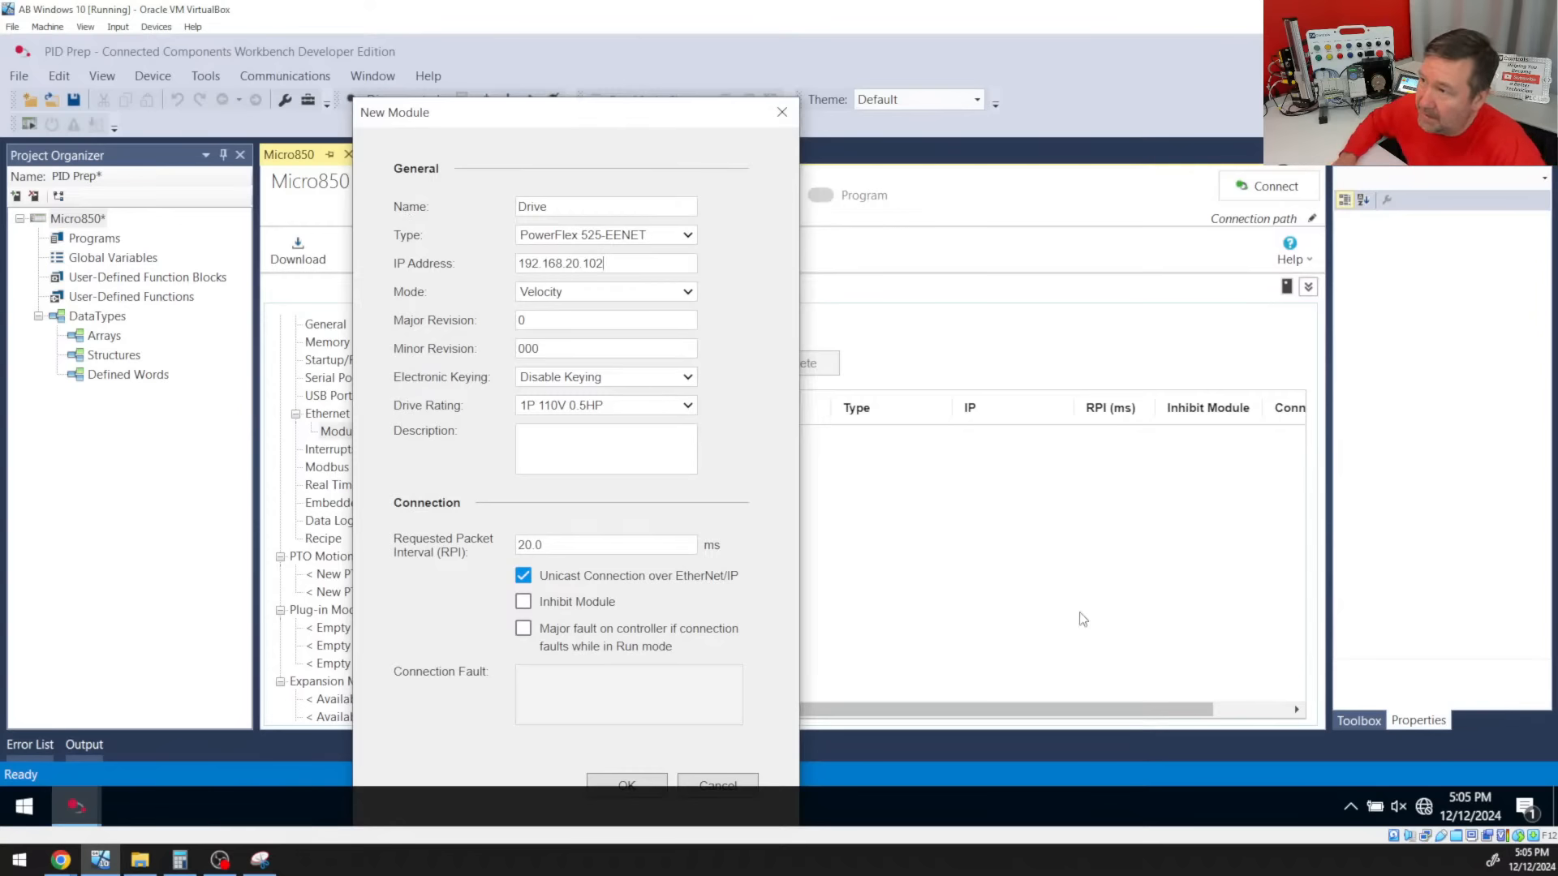
Replace the last two parts of the Drive module's IP address so it reads 192.168.1.12
{"action": "left_click_drag", "start_coordinate": [571, 264], "coordinate": [624, 264]}
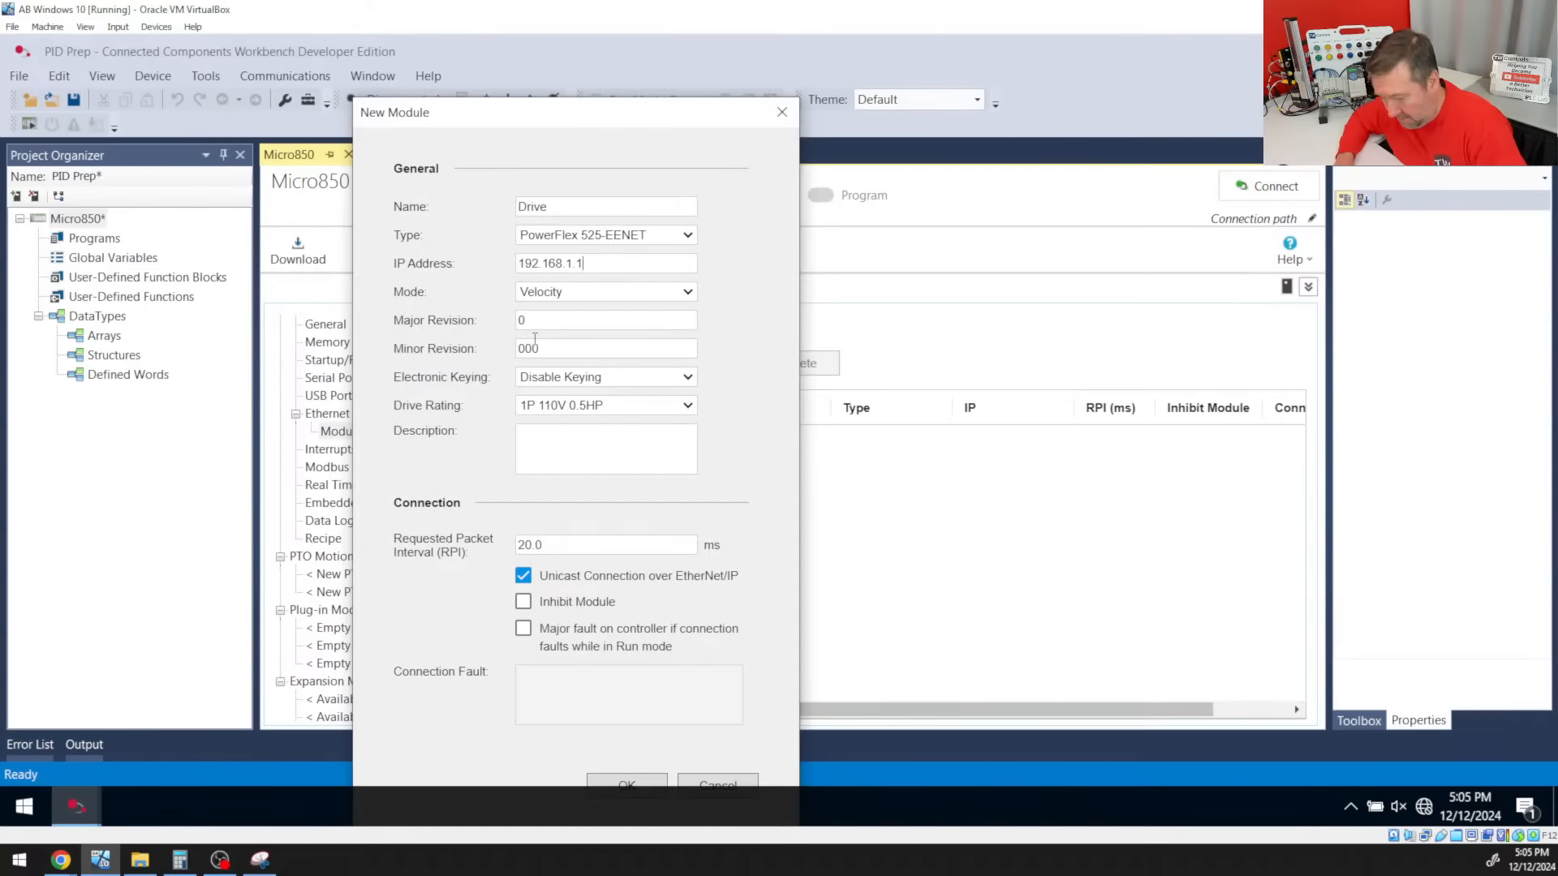
{"action": "type", "text": "2"}
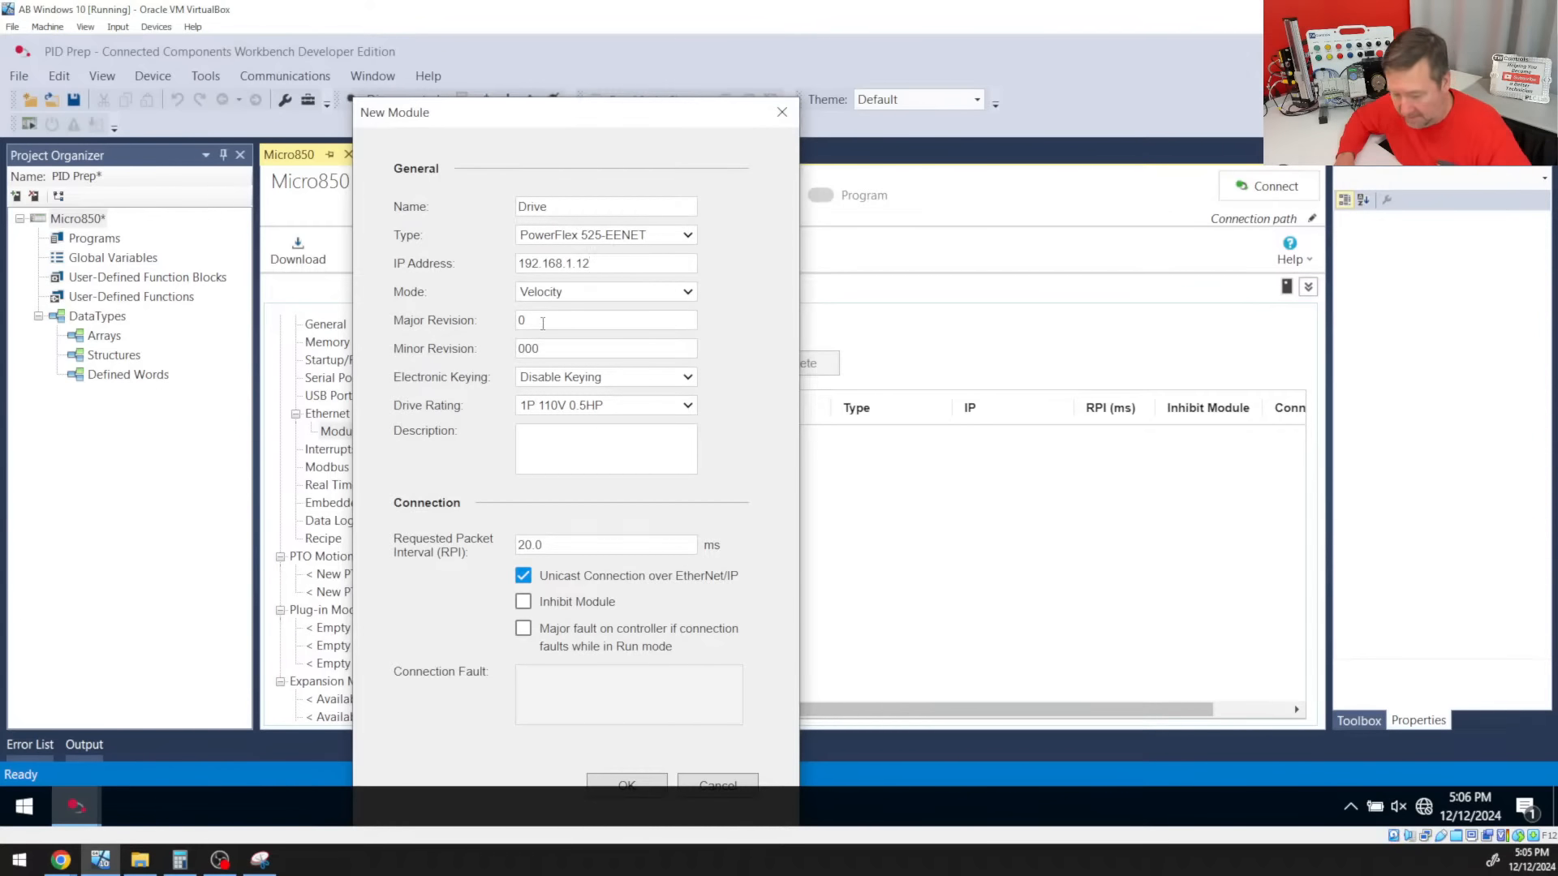
Correct the Drive module's IP address to 192.168.20.102, keep Disable Keying, and add the module to the controller
{"action": "key", "text": "BackSpace"}
{"action": "key", "text": "BackSpace"}
{"action": "key", "text": "BackSpace"}
{"action": "key", "text": "BackSpace"}
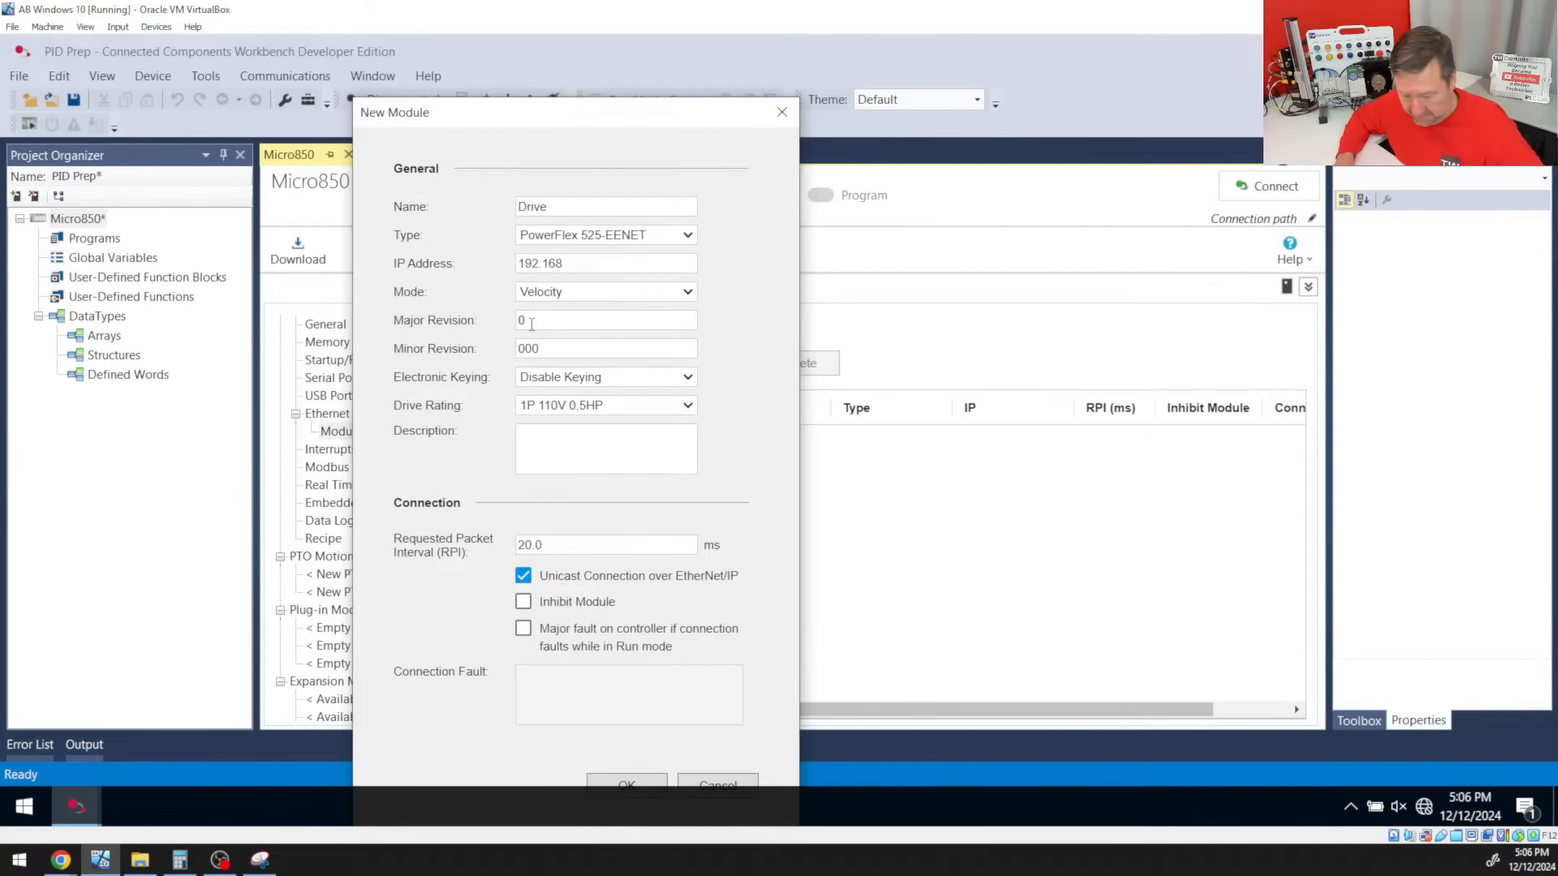
{"action": "type", "text": "20.102"}
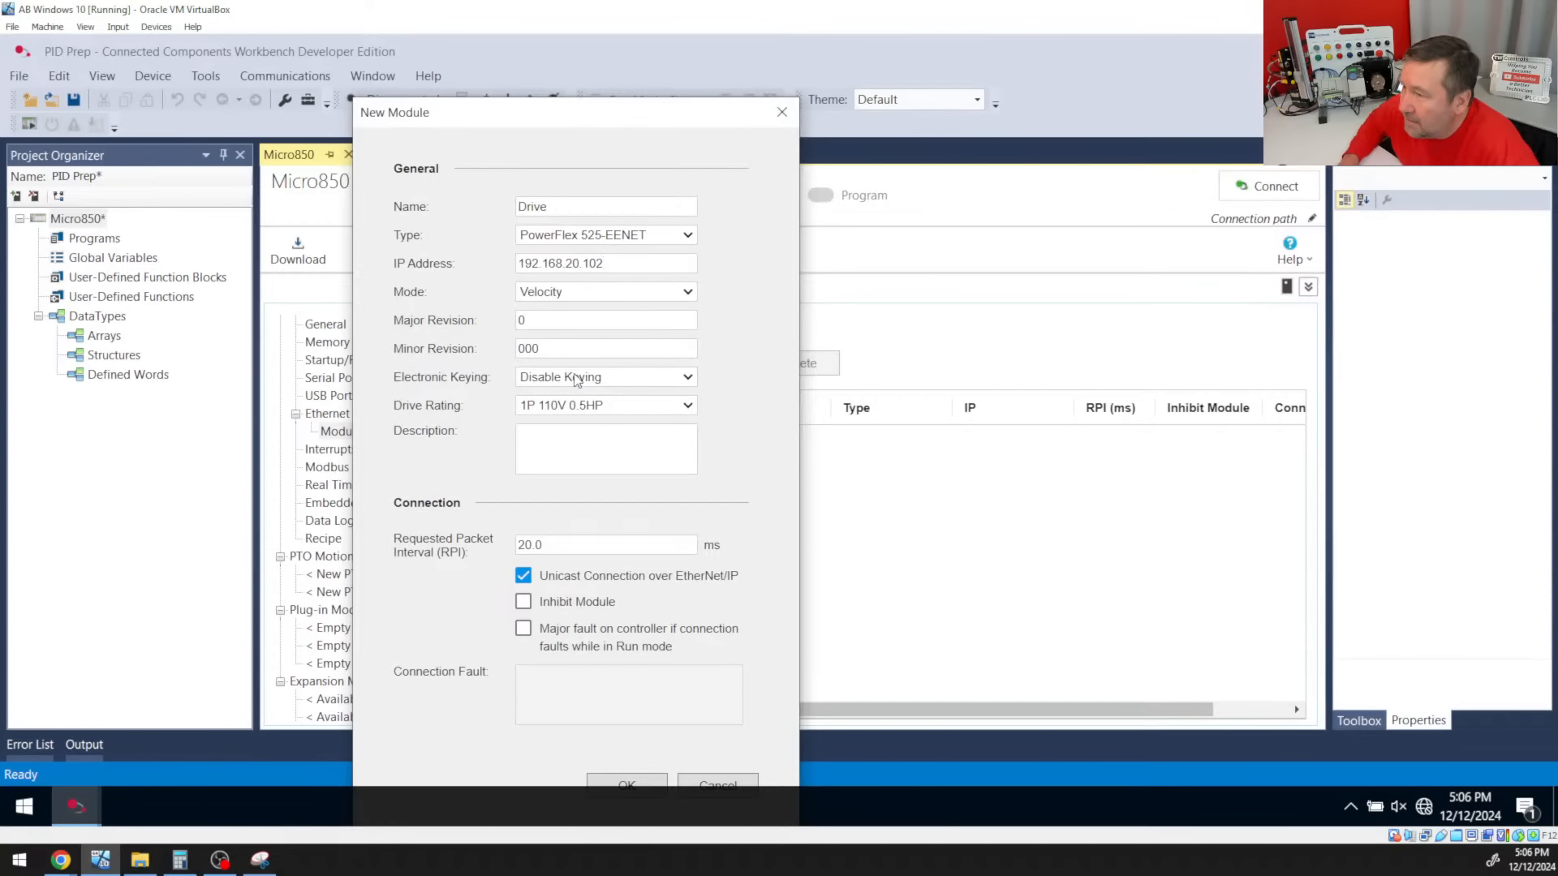
{"action": "left_click", "coordinate": [692, 385]}
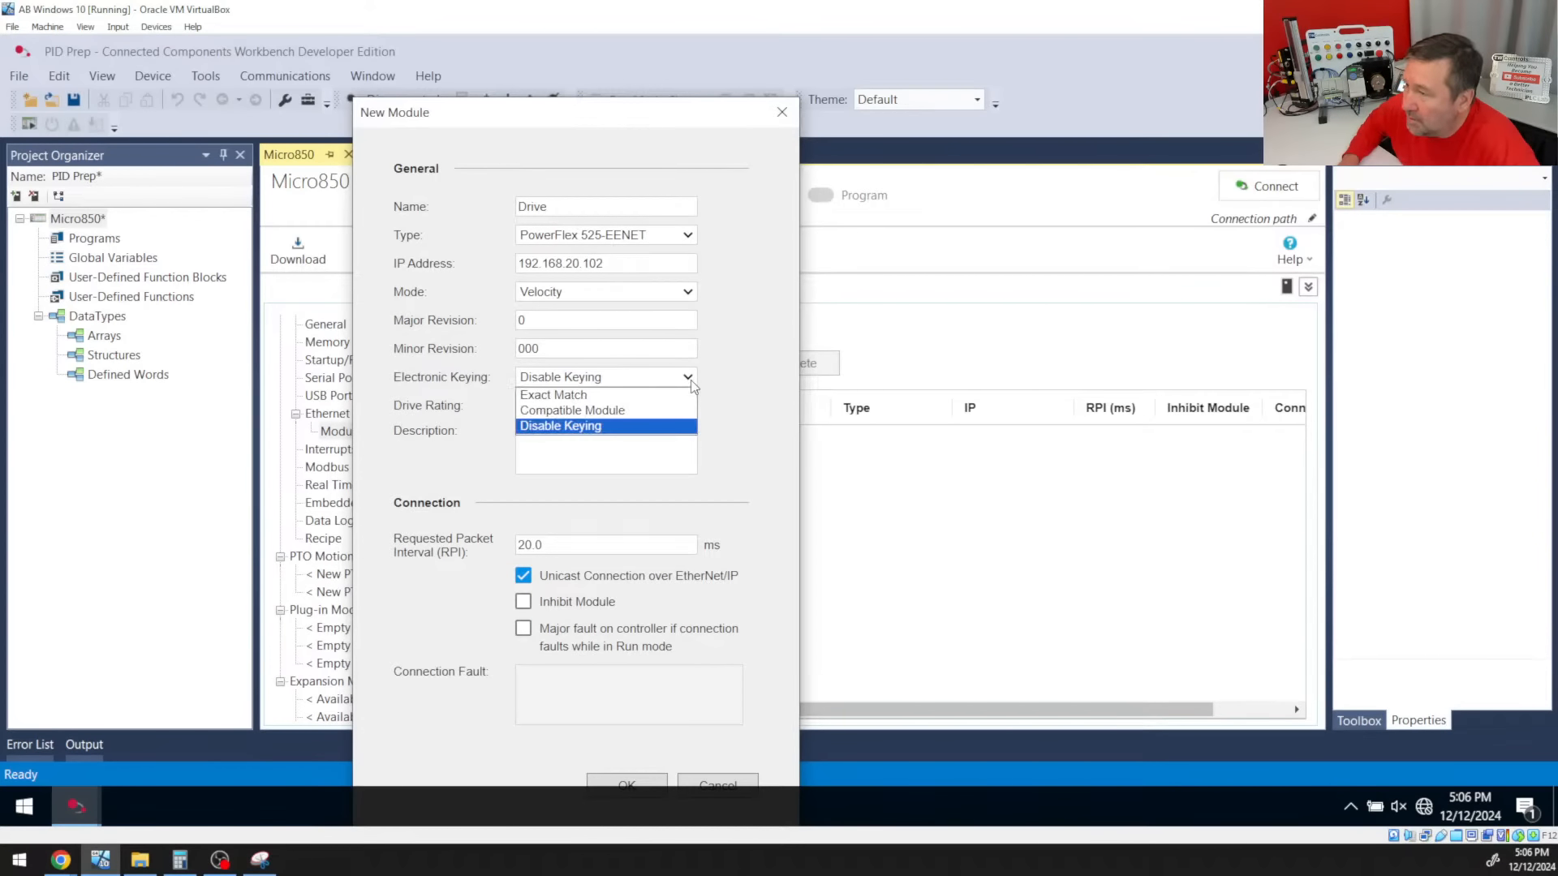
{"action": "left_click", "coordinate": [693, 385]}
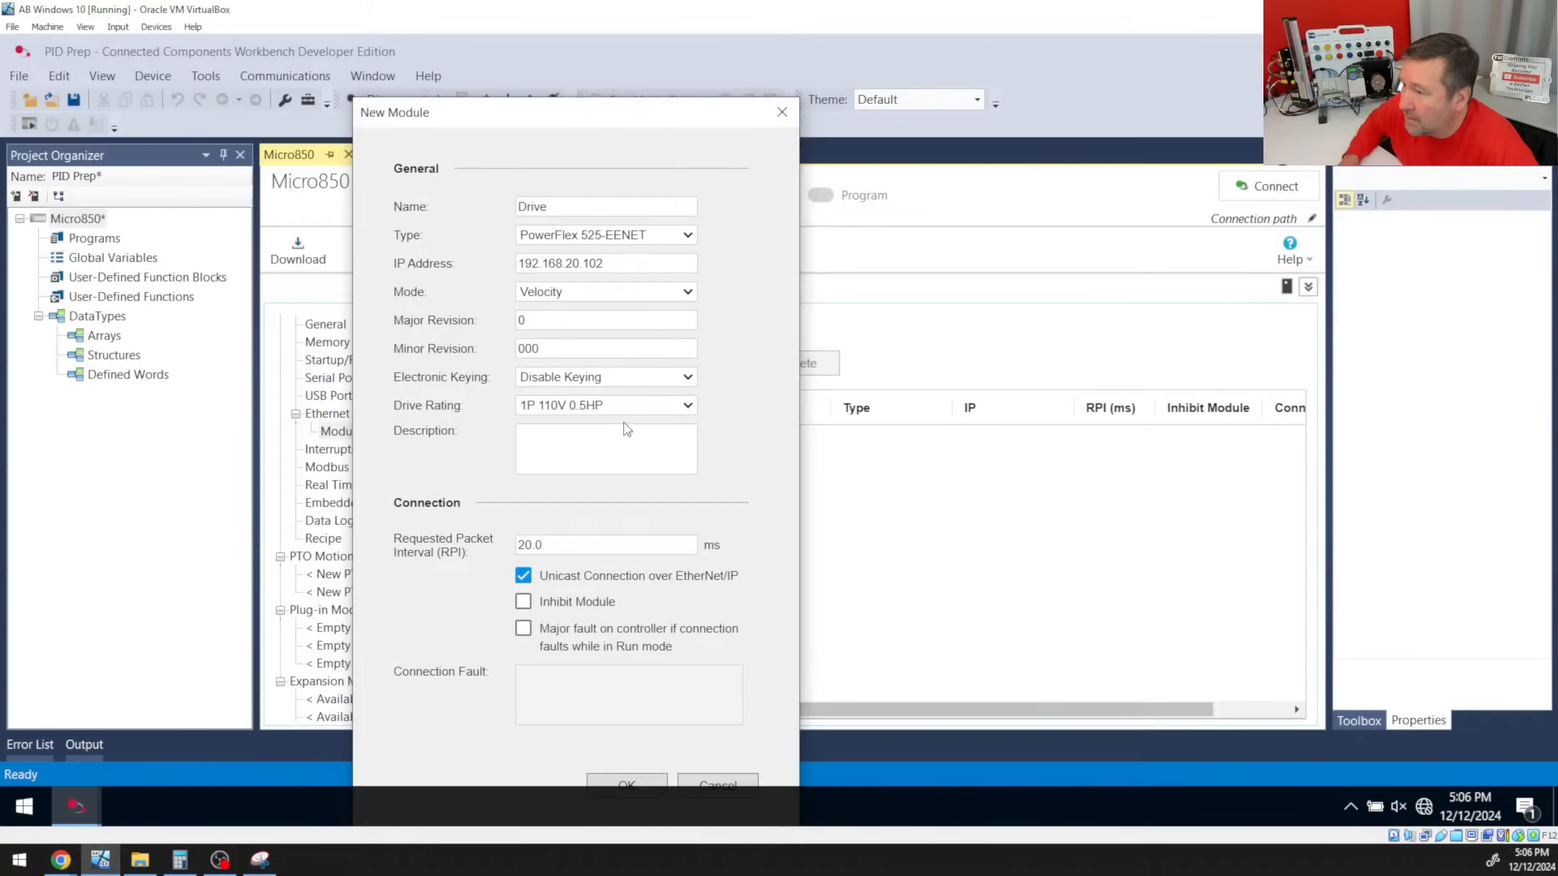
{"action": "left_click", "coordinate": [621, 783]}
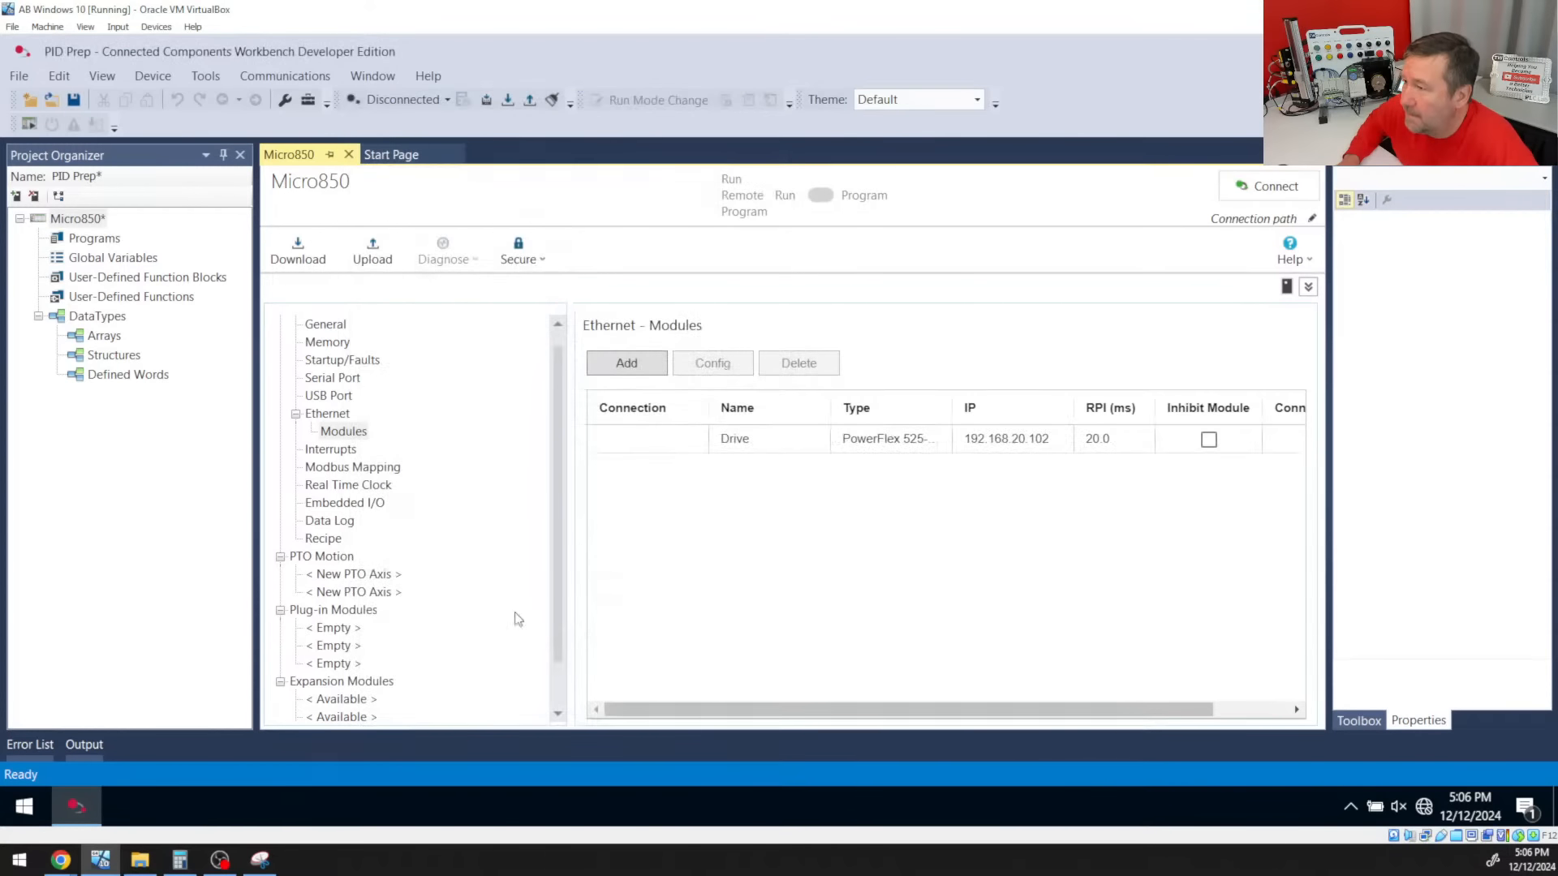
Start another new Ethernet module of type Generic Device and name it IO_Link
{"action": "left_click", "coordinate": [624, 366]}
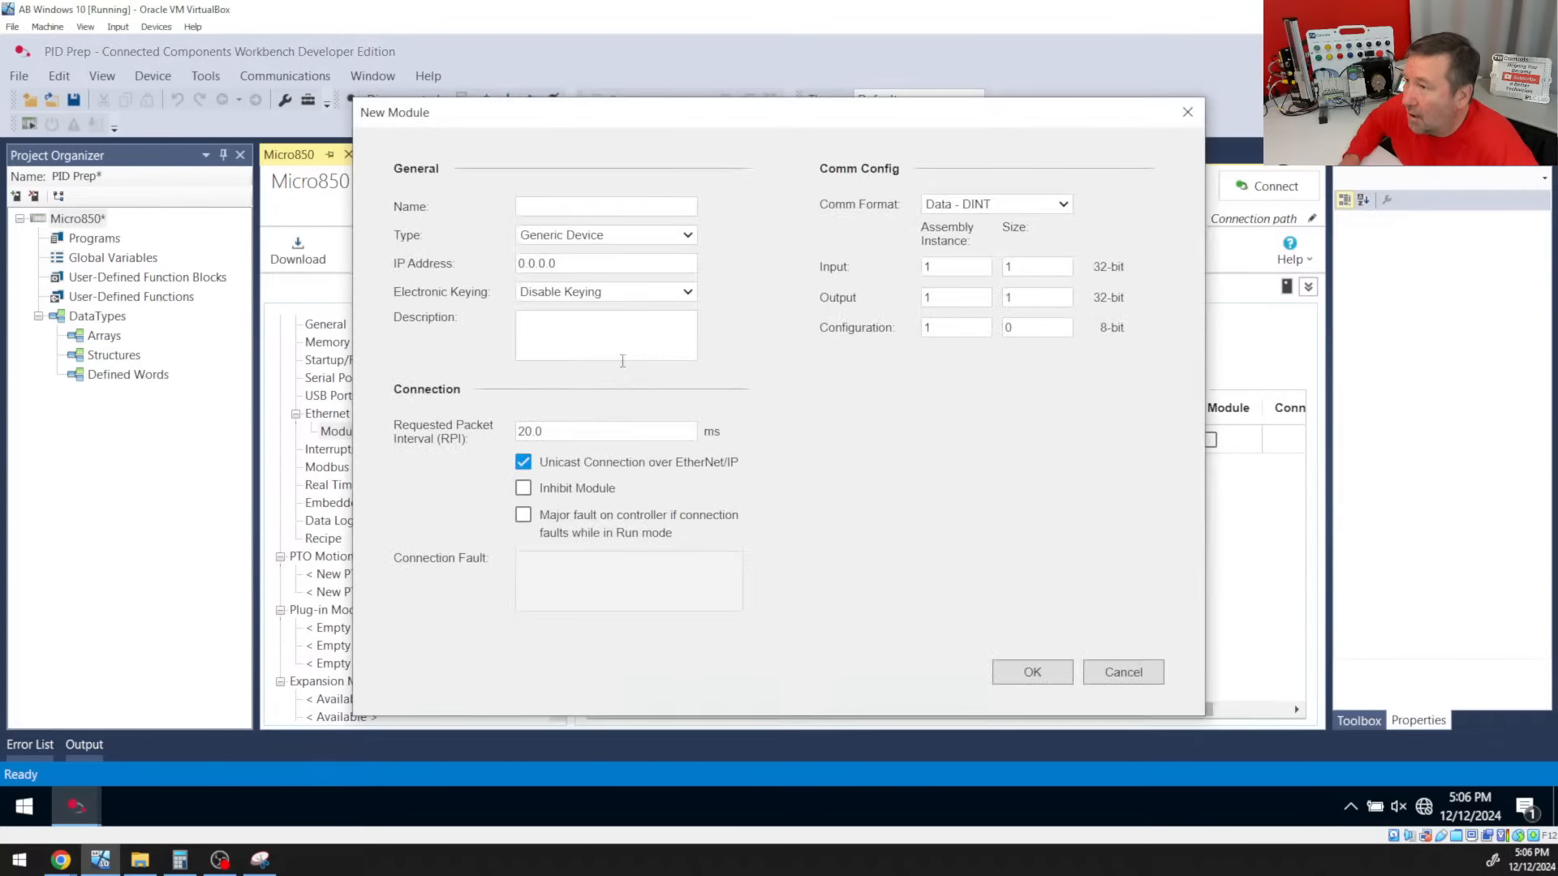
{"action": "left_click", "coordinate": [569, 205]}
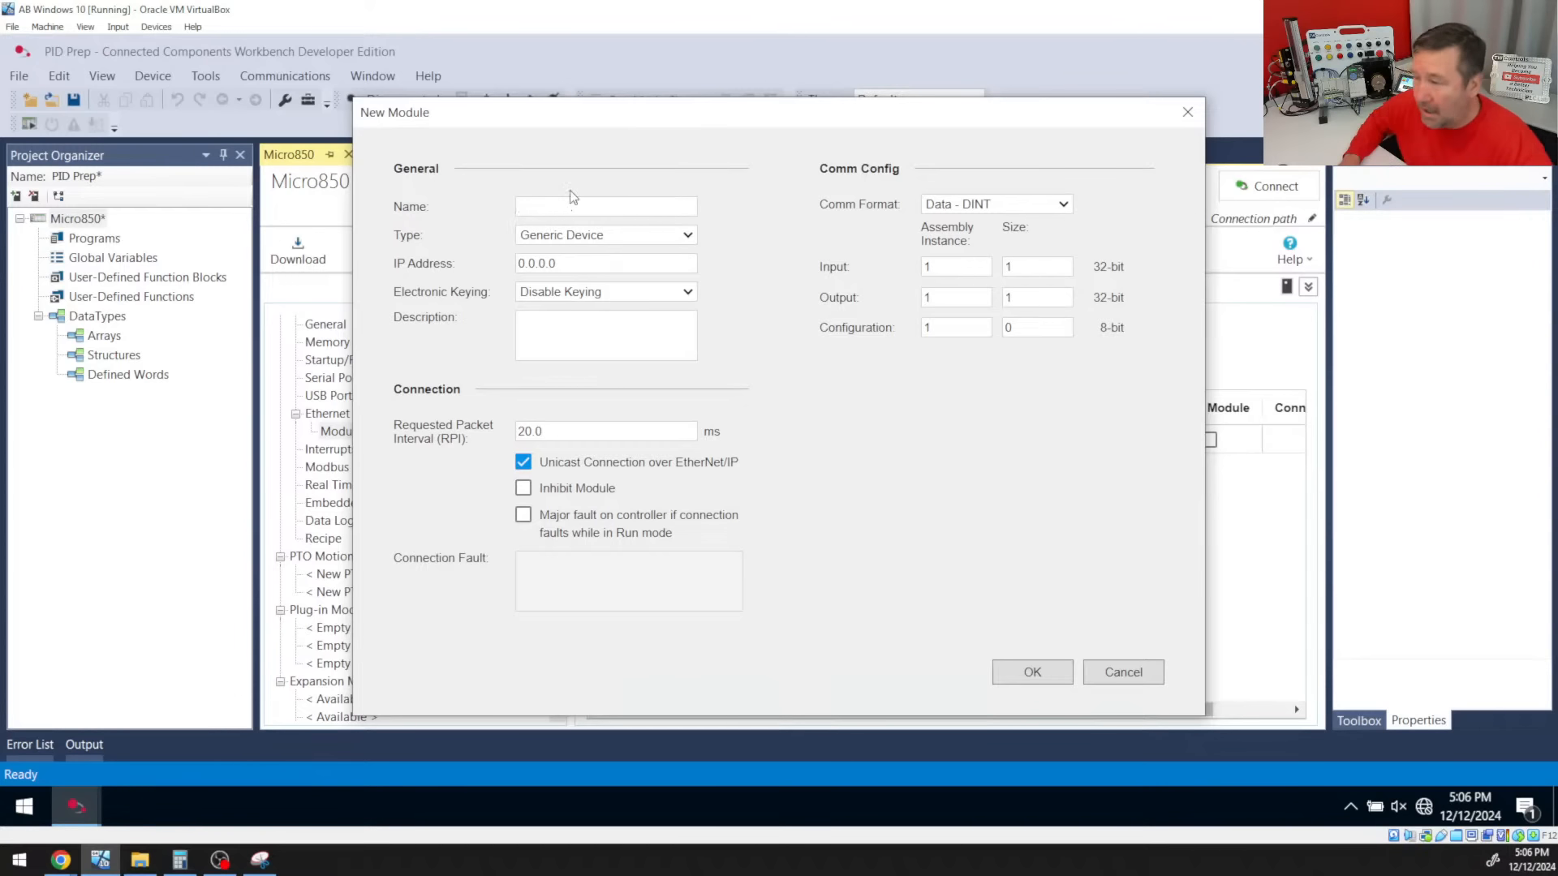
{"action": "type", "text": "I"}
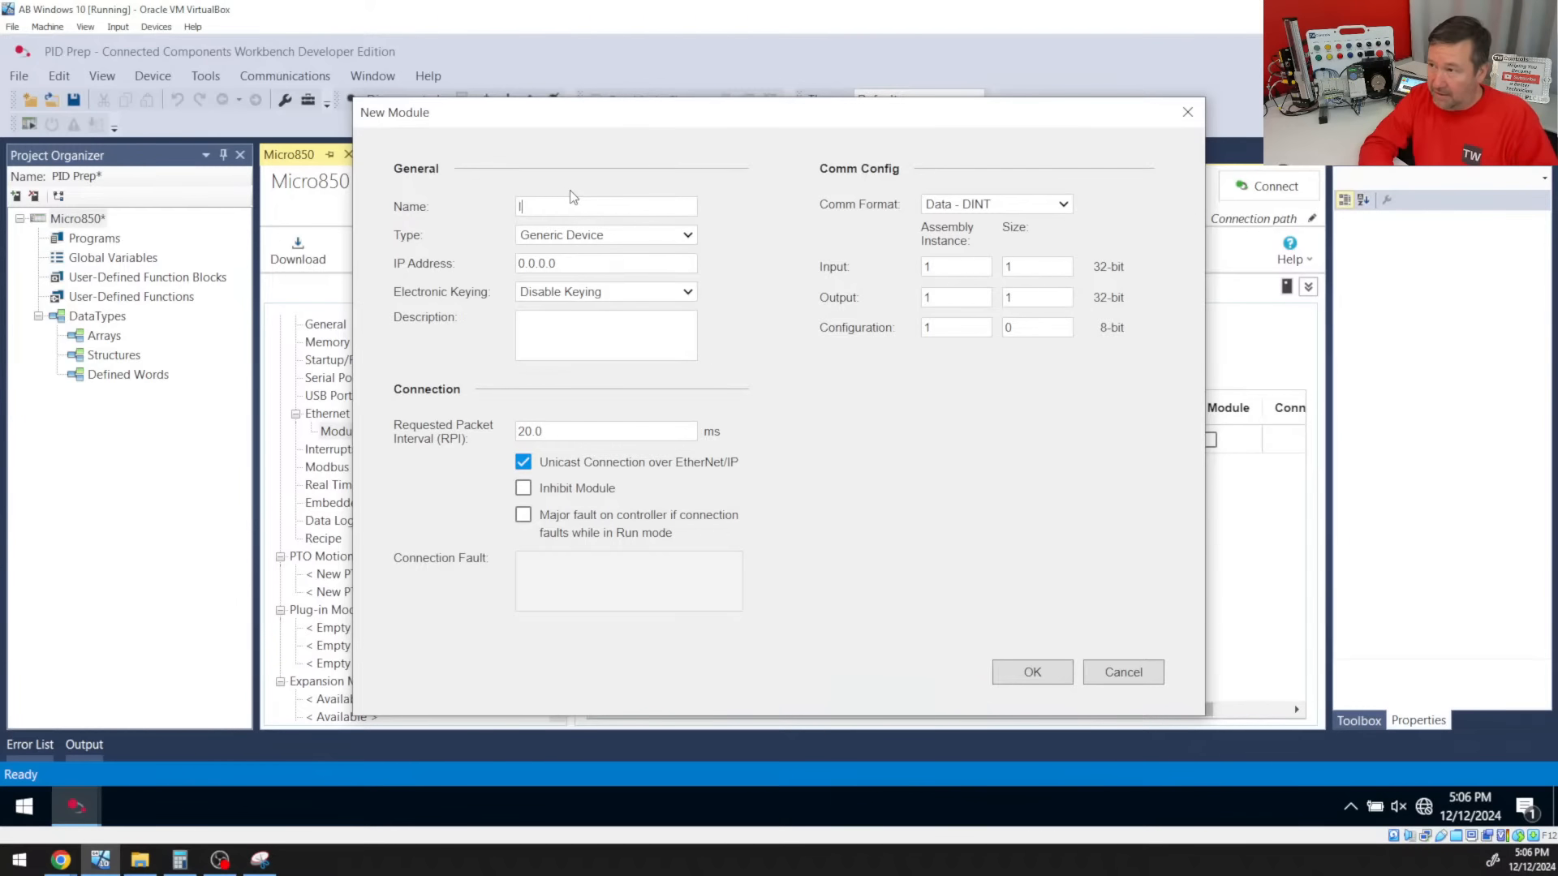
{"action": "type", "text": "O_Link"}
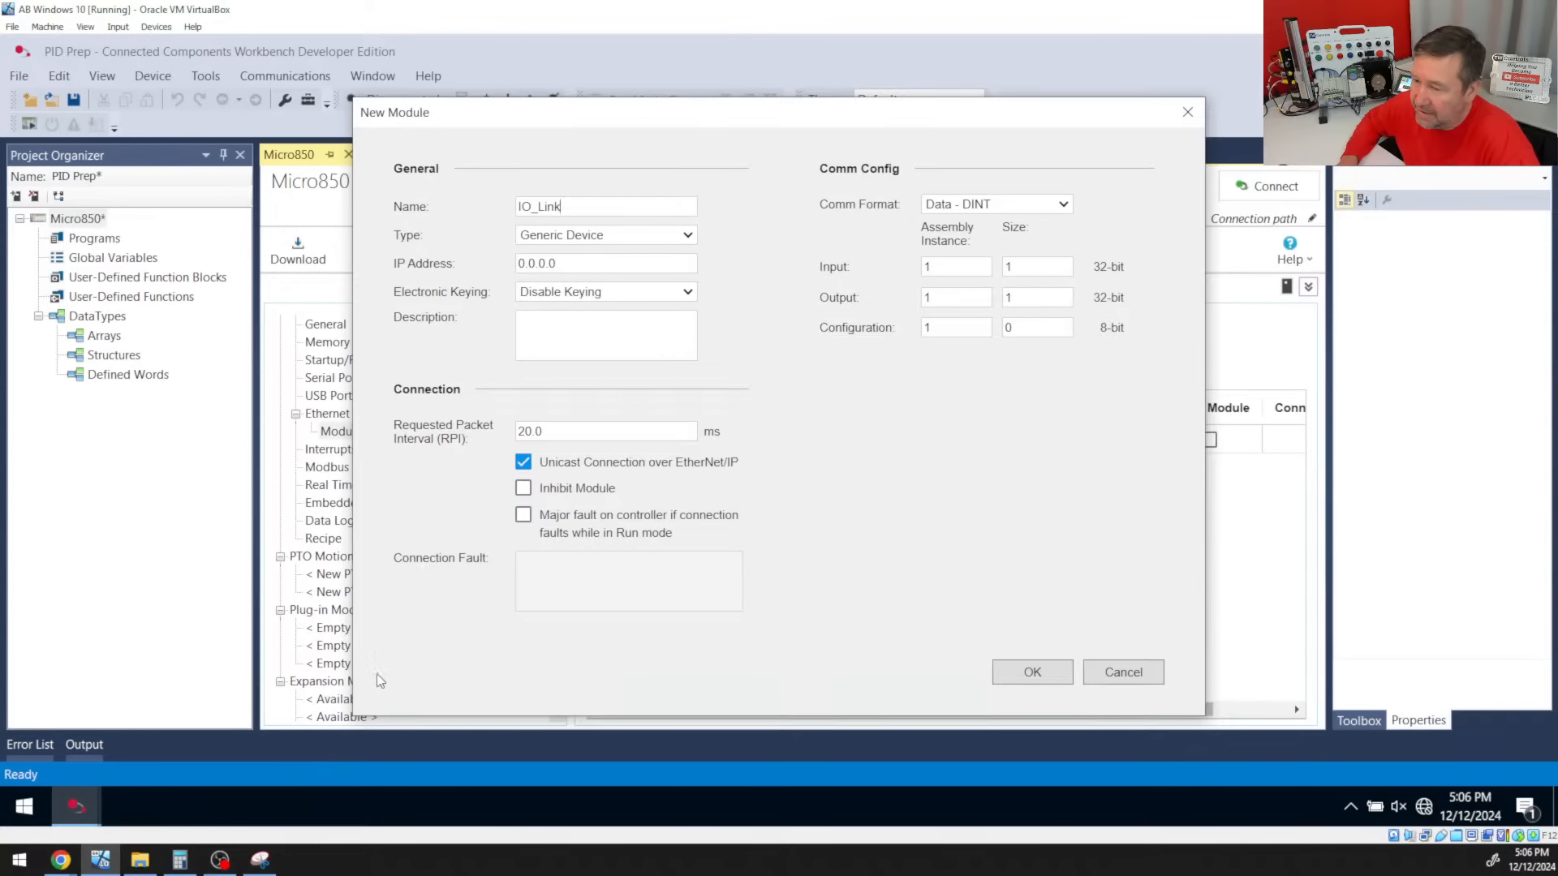
Switch to Microsoft Edge and load the IO-Link gateway's web page at 192.168.20.105
{"action": "left_click", "coordinate": [36, 814]}
{"action": "type", "text": "e"}
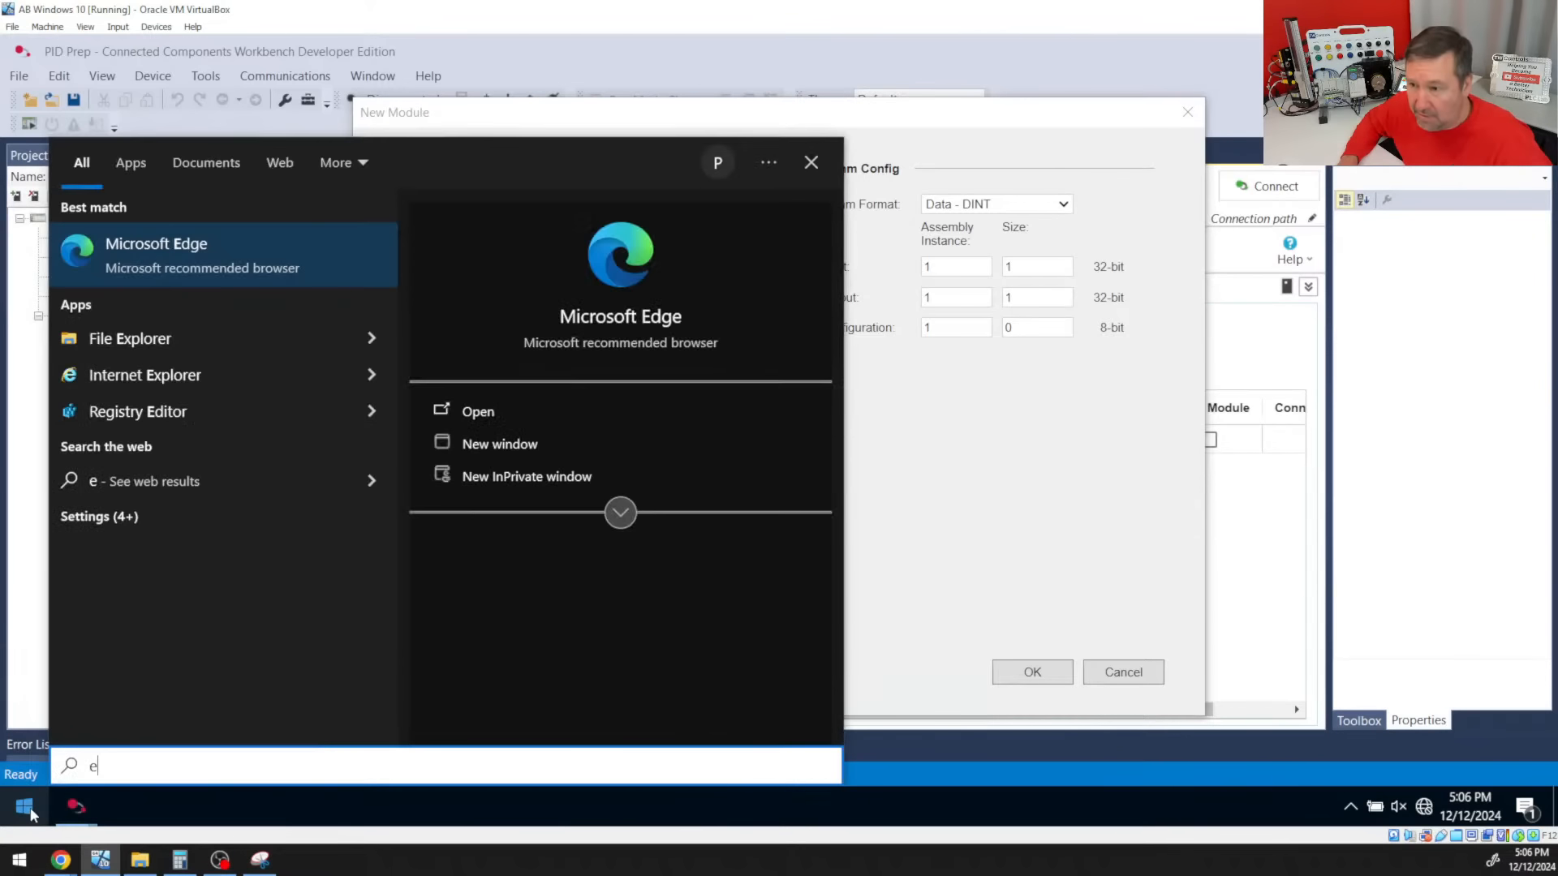
{"action": "left_click", "coordinate": [213, 275]}
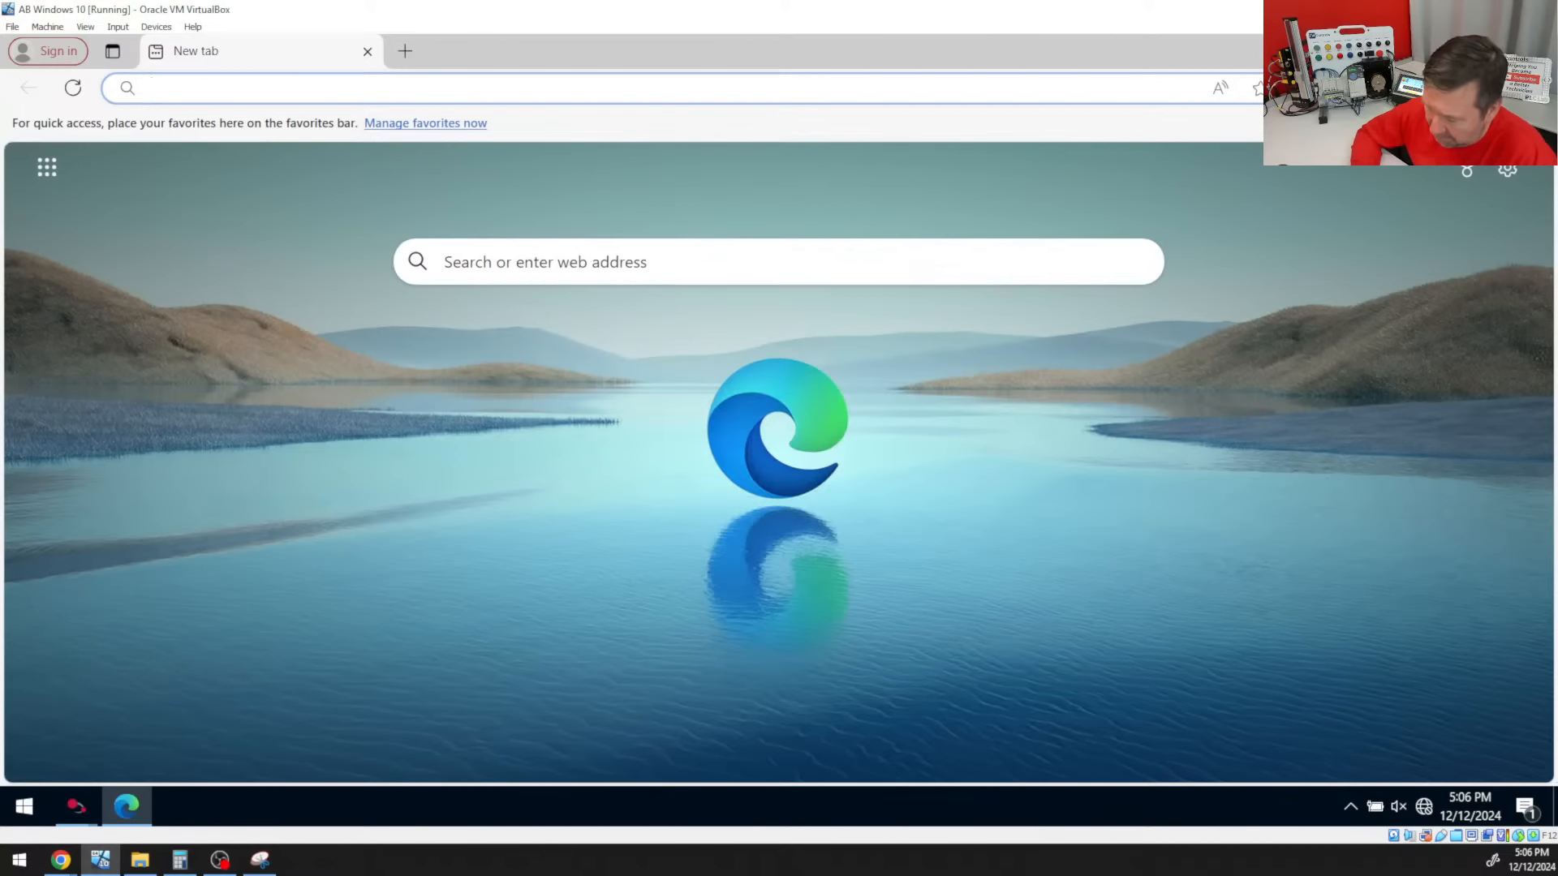
{"action": "type", "text": "192.168"}
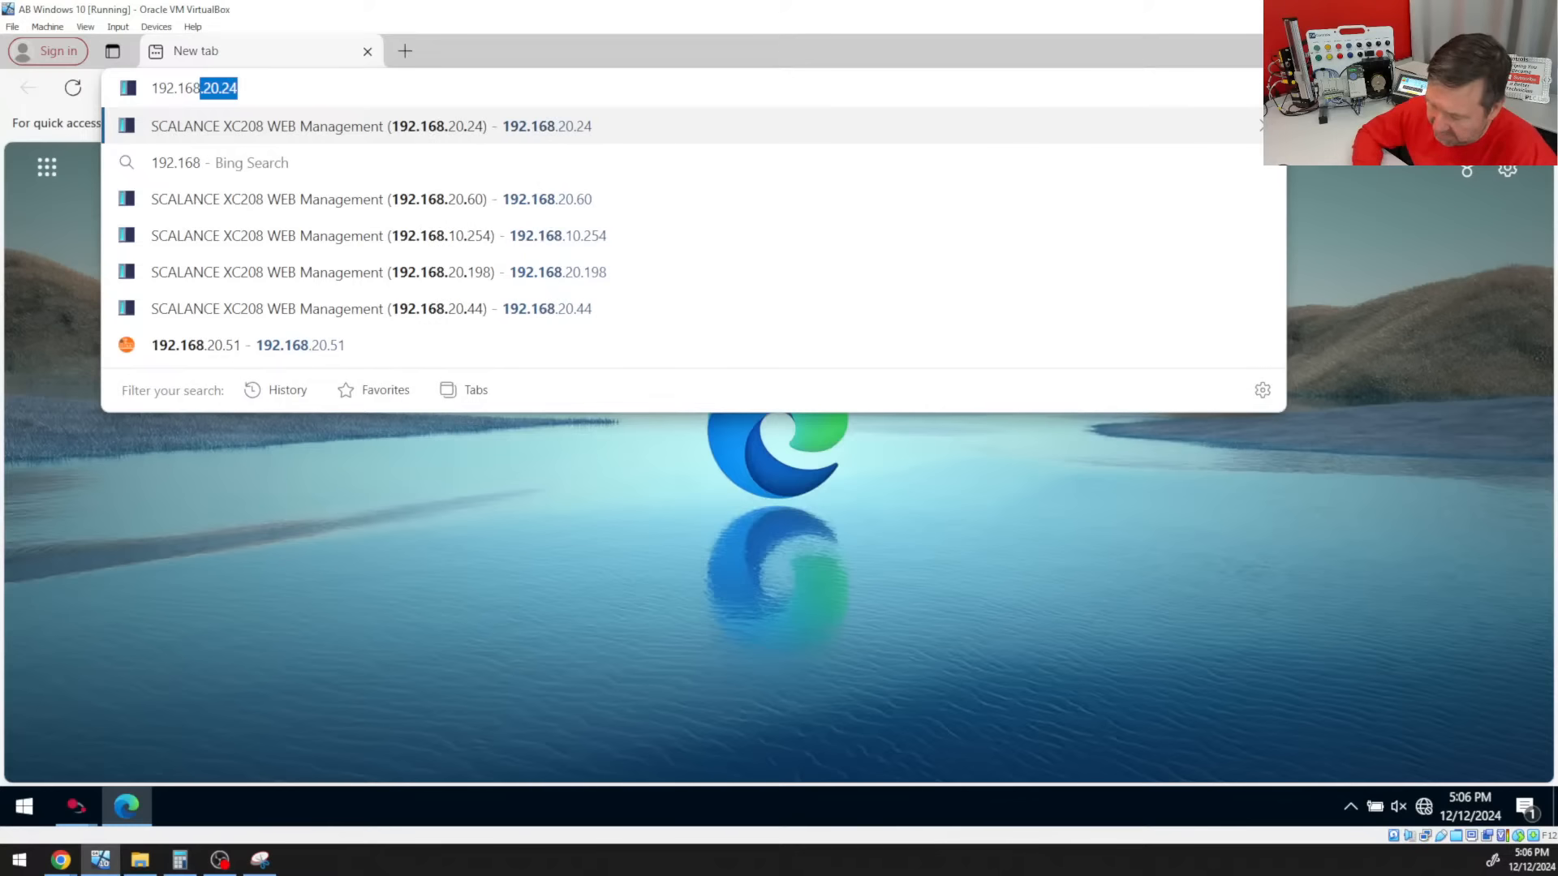
{"action": "type", "text": ".1."}
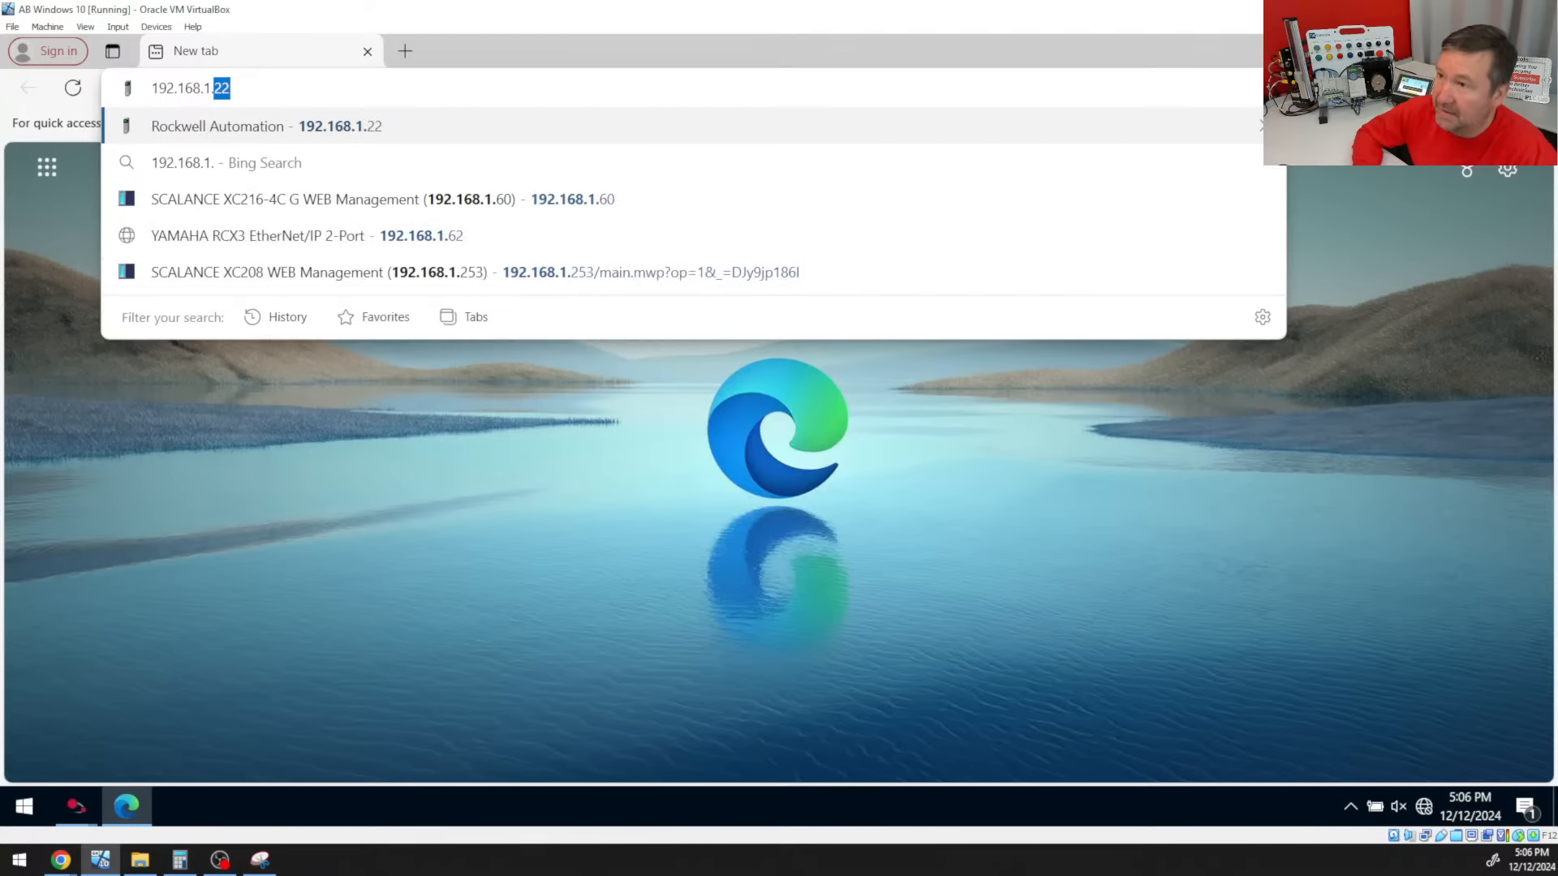
{"action": "type", "text": "15"}
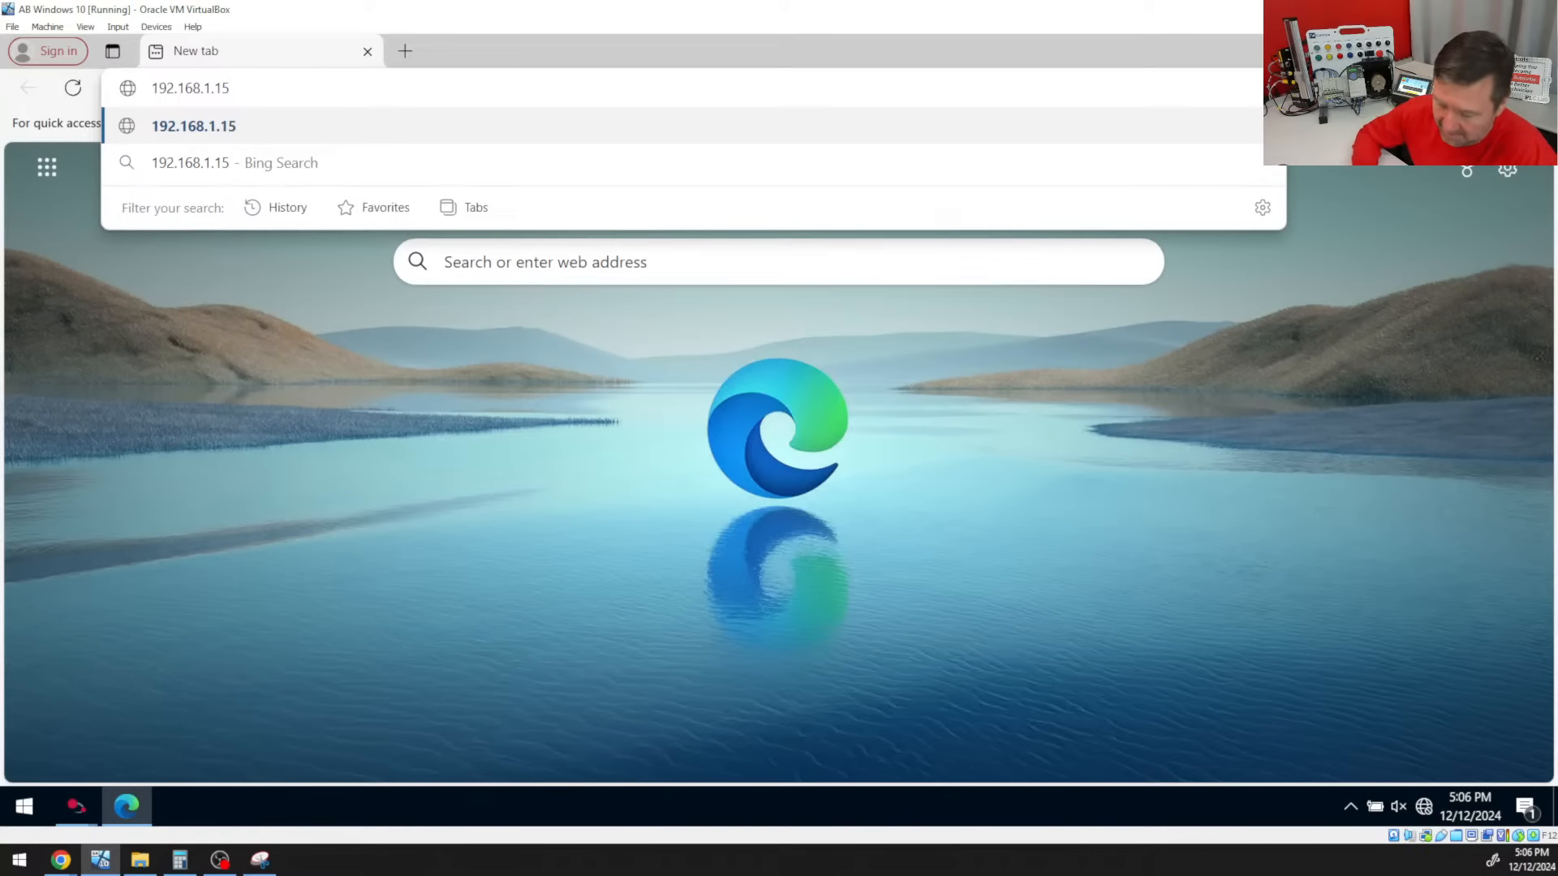
{"action": "key", "text": "BackSpace"}
{"action": "key", "text": "BackSpace"}
{"action": "key", "text": "BackSpace"}
{"action": "key", "text": "BackSpace"}
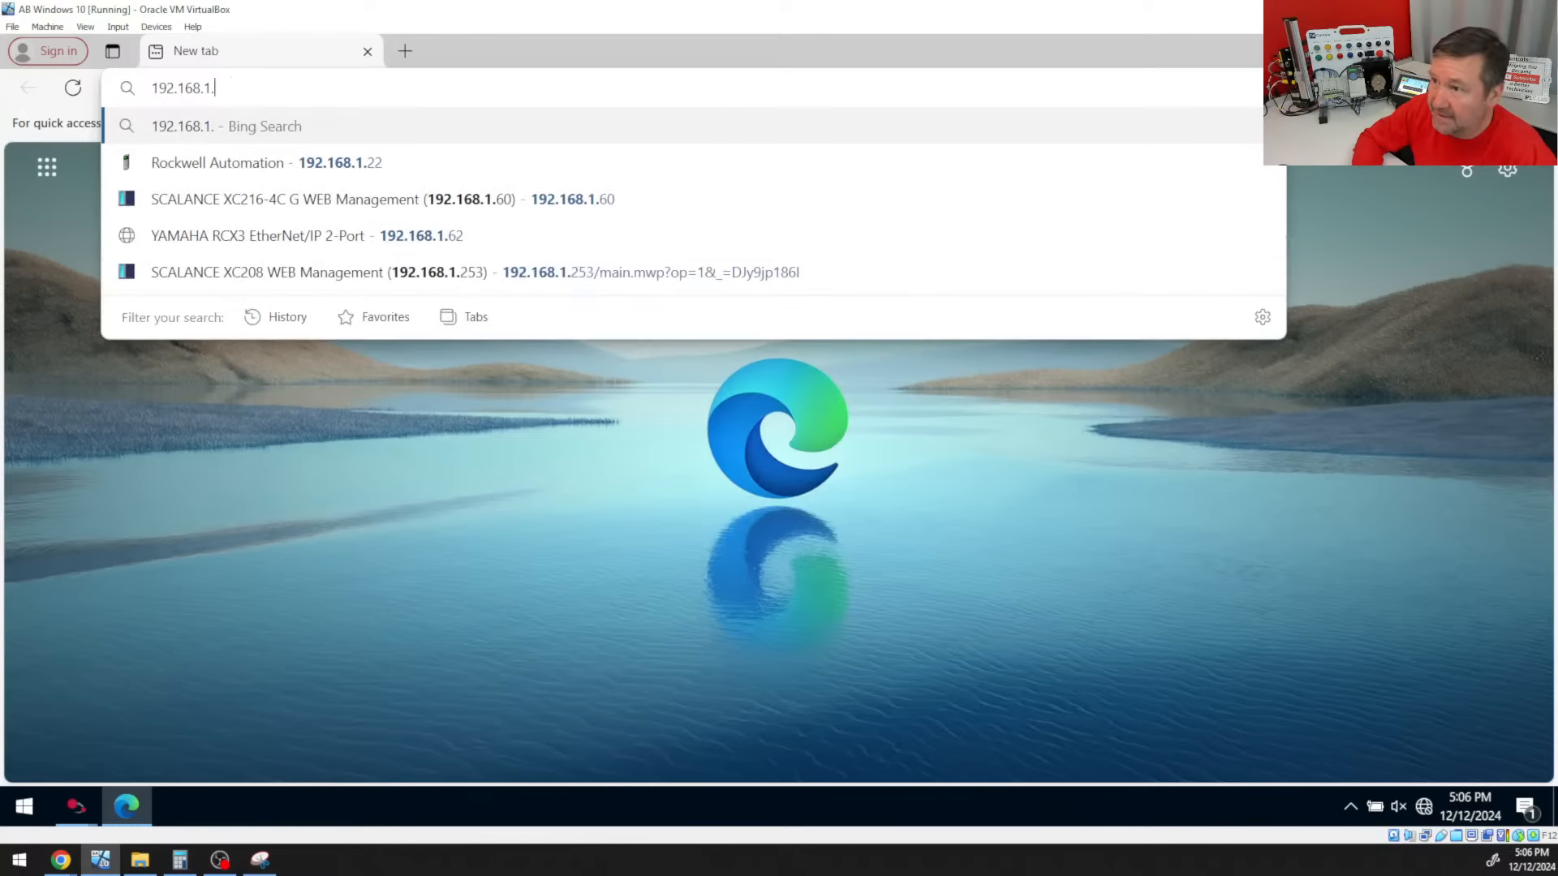
{"action": "type", "text": "20.1"}
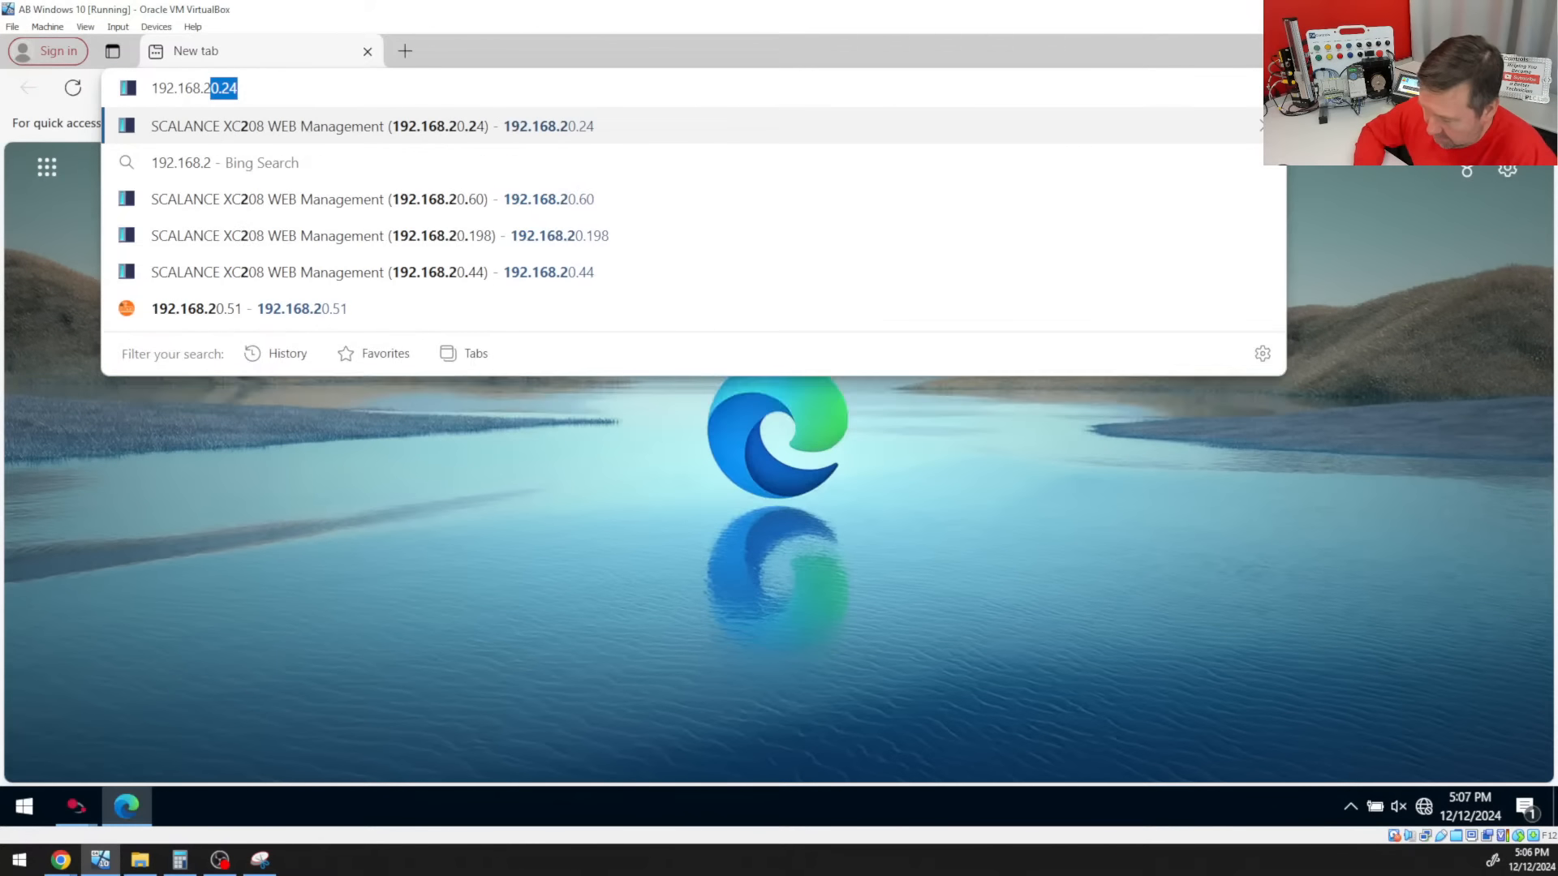
{"action": "type", "text": "05"}
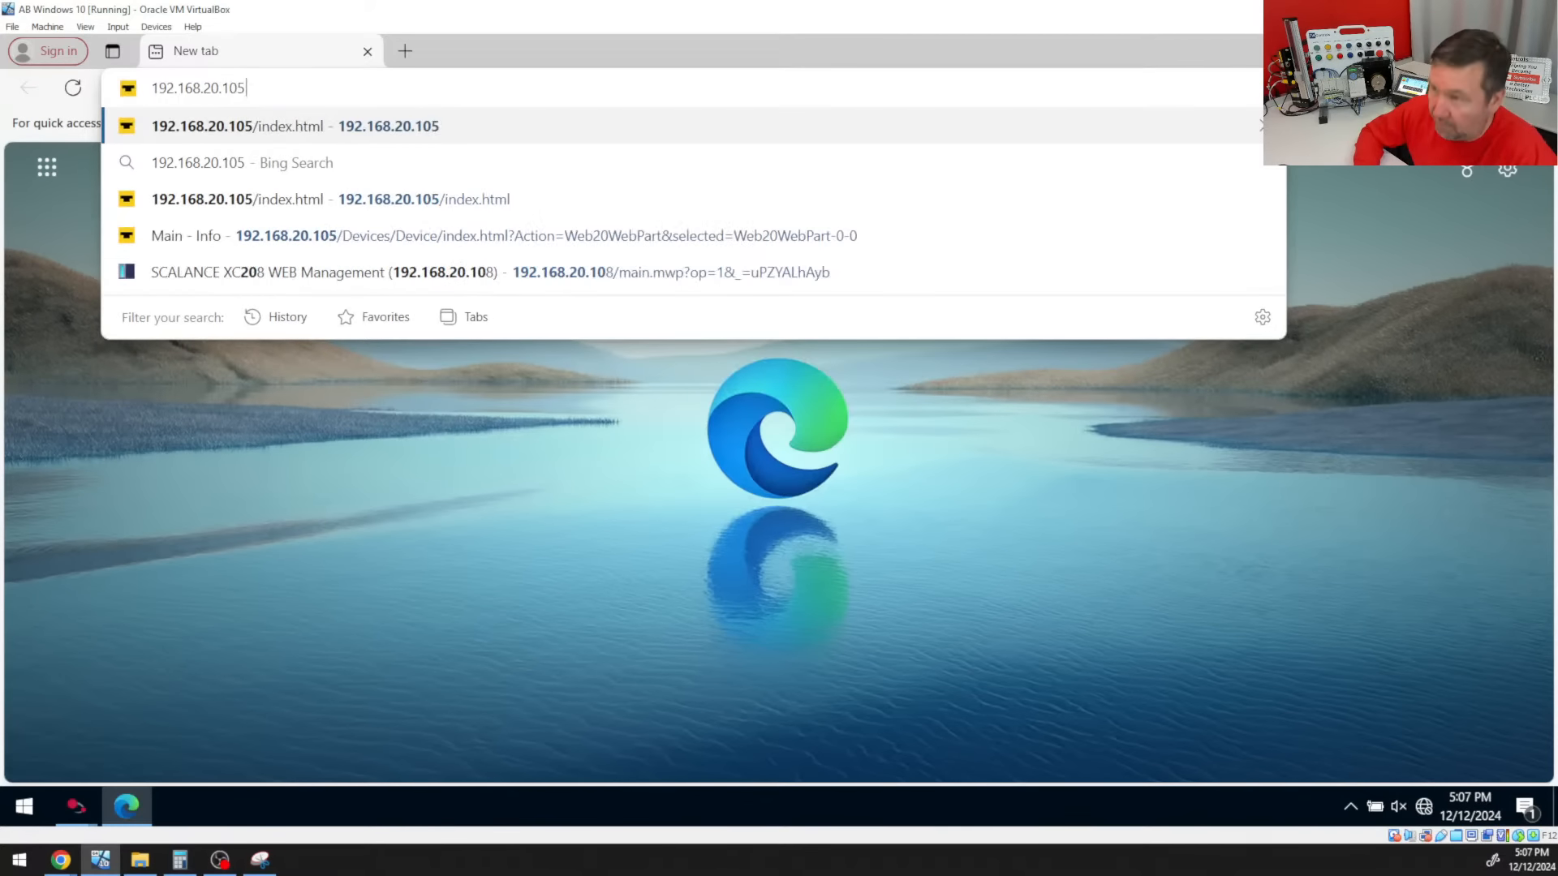
{"action": "key", "text": "Return"}
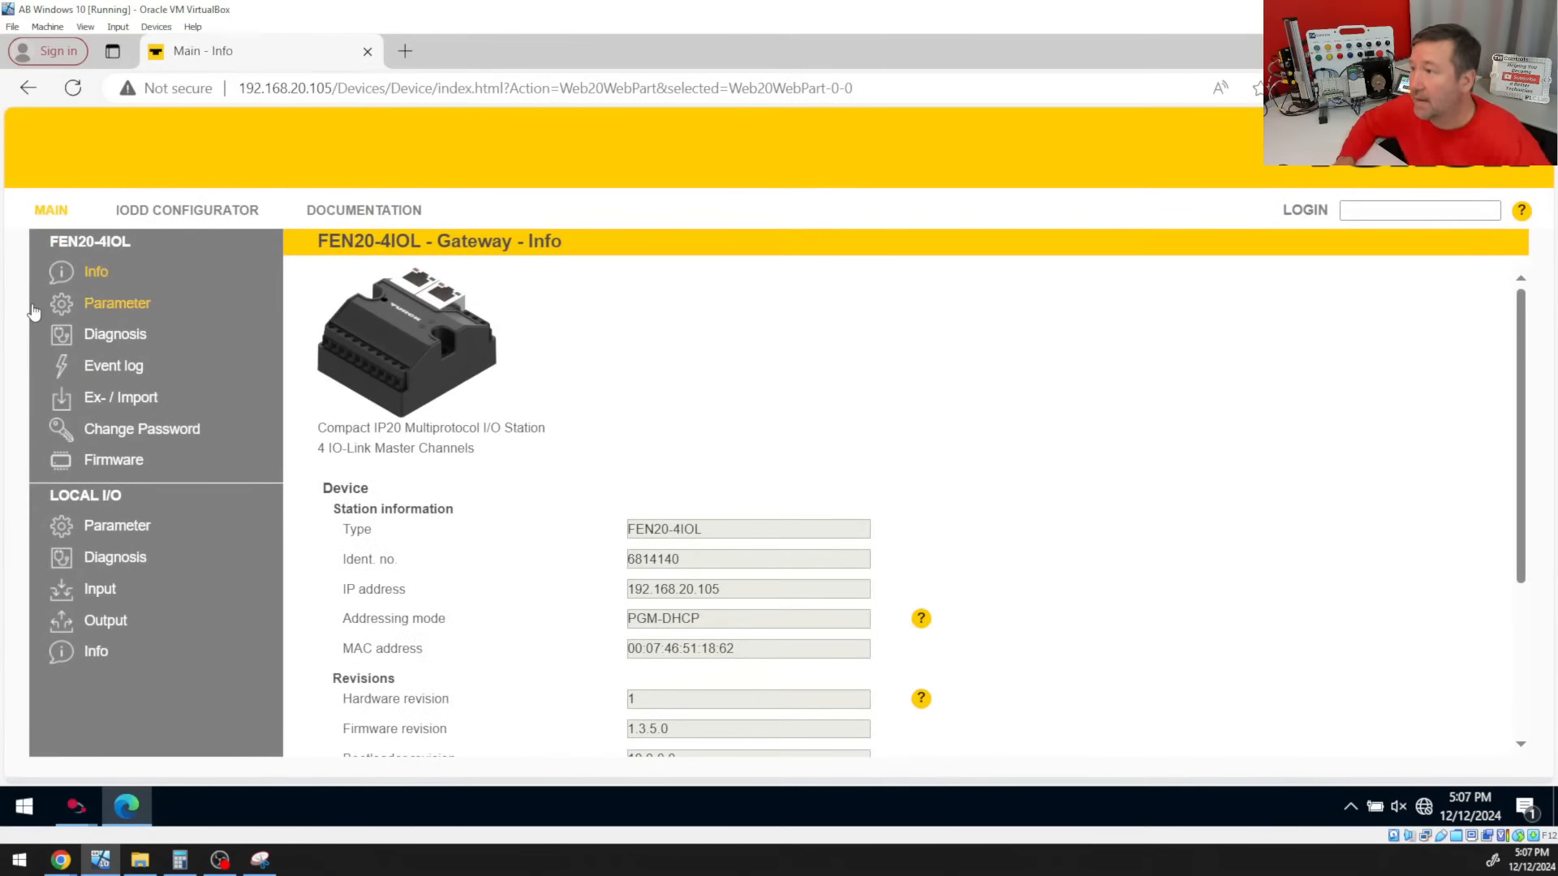
{"action": "left_click", "coordinate": [1439, 217]}
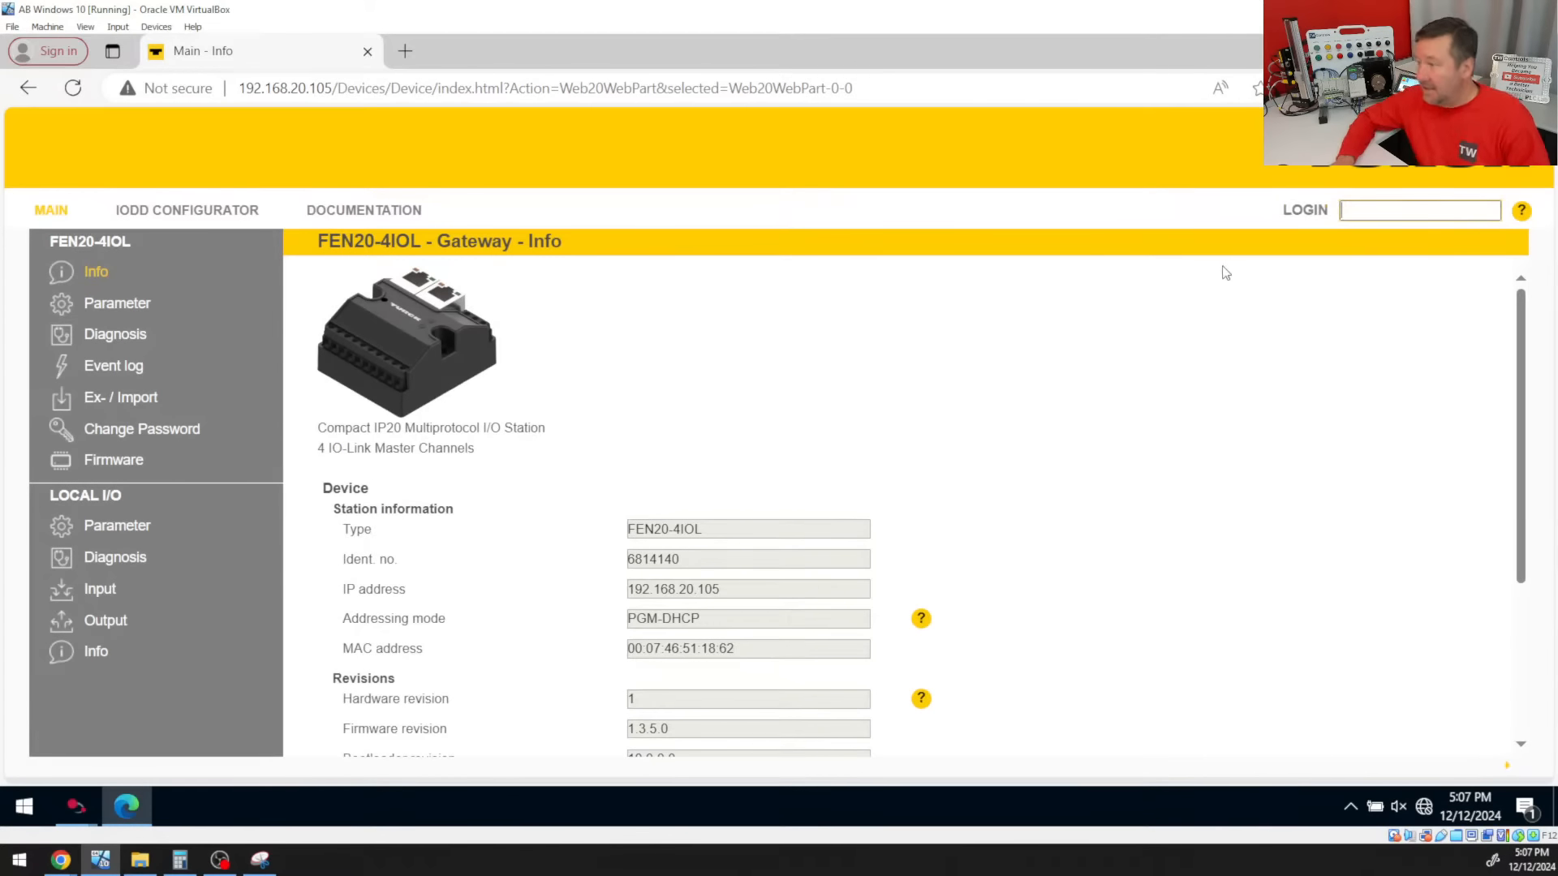
{"action": "type", "text": "pa"}
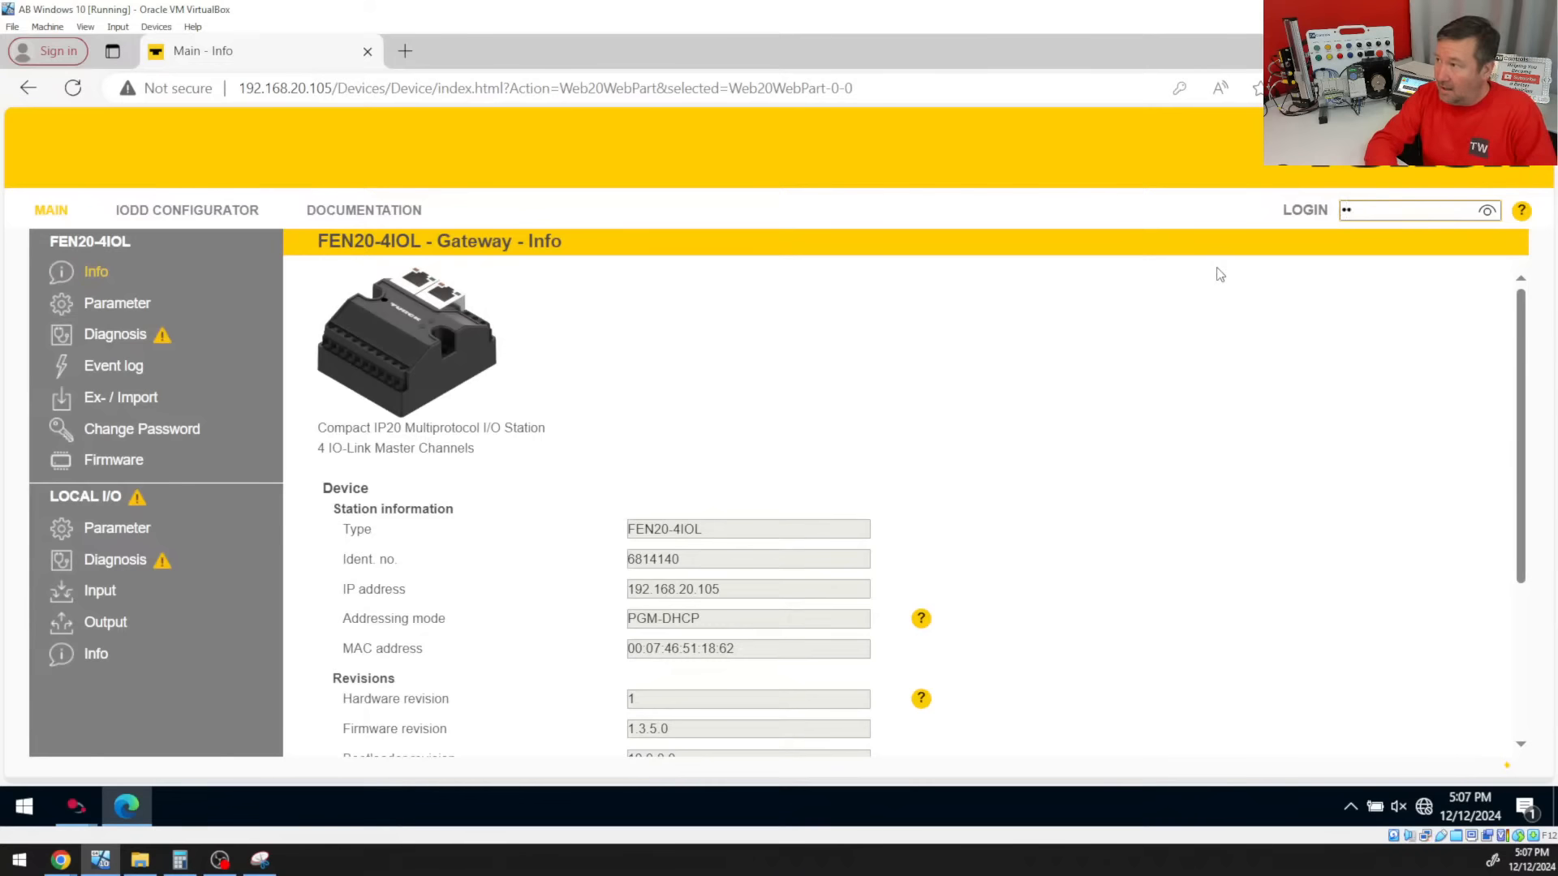
{"action": "key", "text": "BackSpace"}
{"action": "key", "text": "BackSpace"}
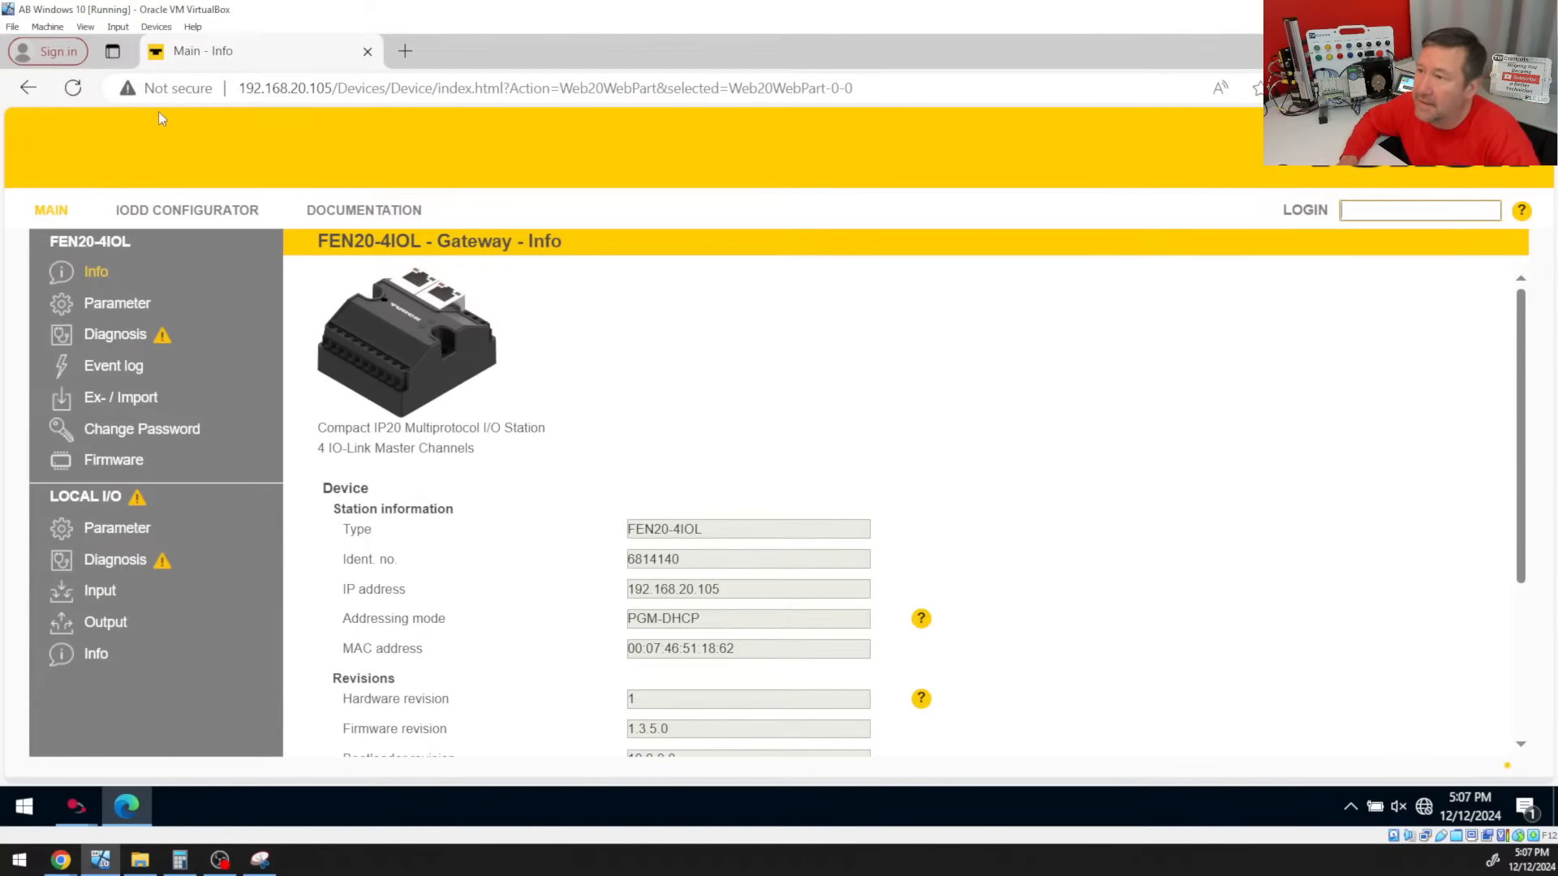
Open the gateway's EtherNet/IP Memory Map documentation and examine the input and output assembly instances and sizes
{"action": "left_click", "coordinate": [373, 213]}
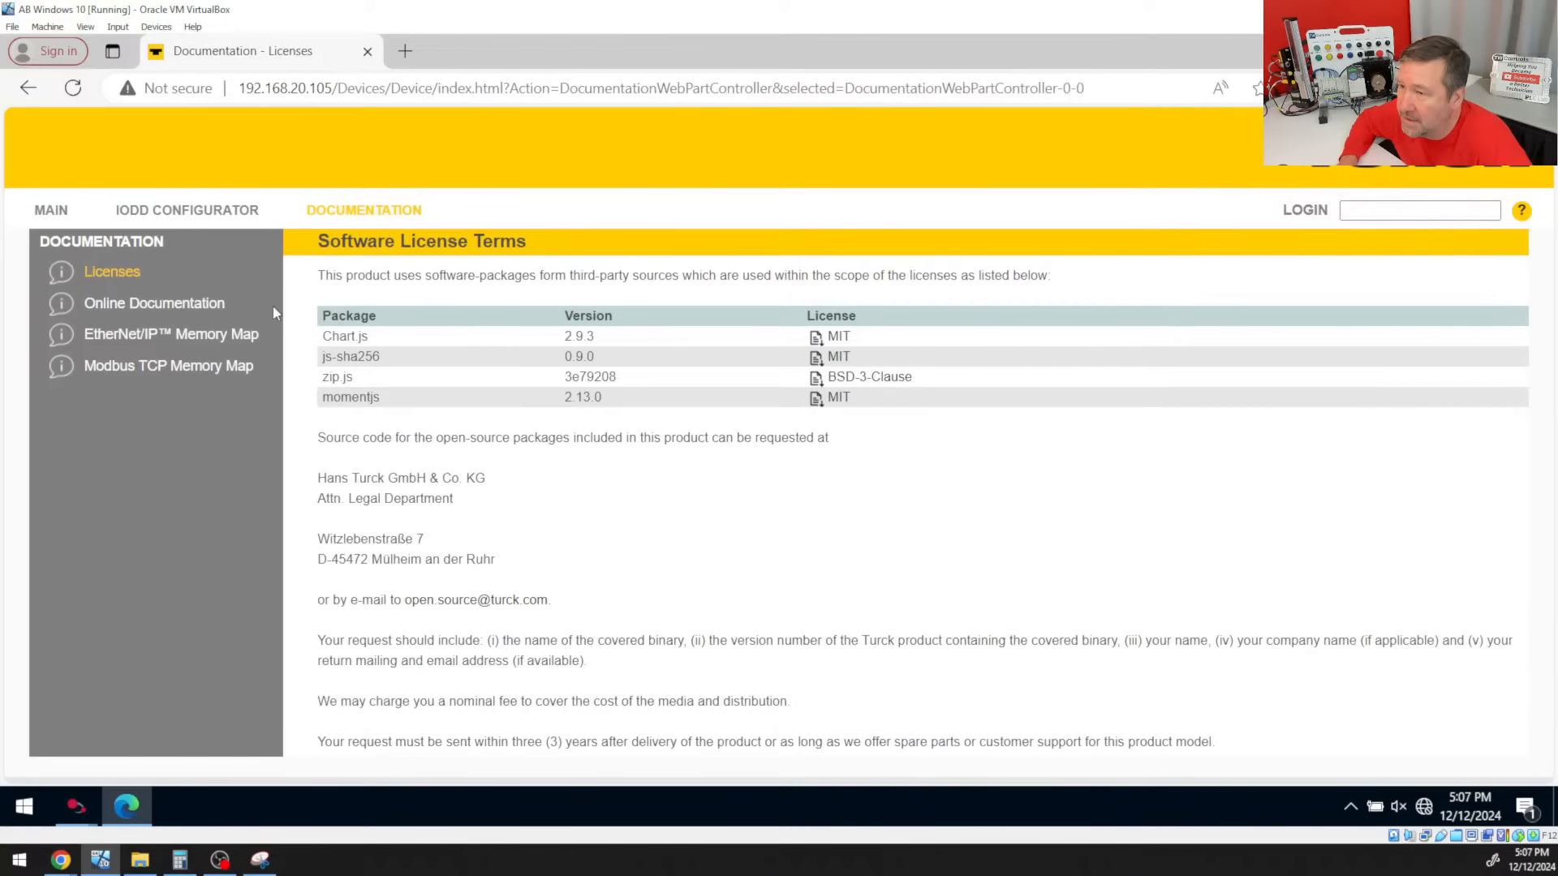
{"action": "left_click", "coordinate": [136, 342]}
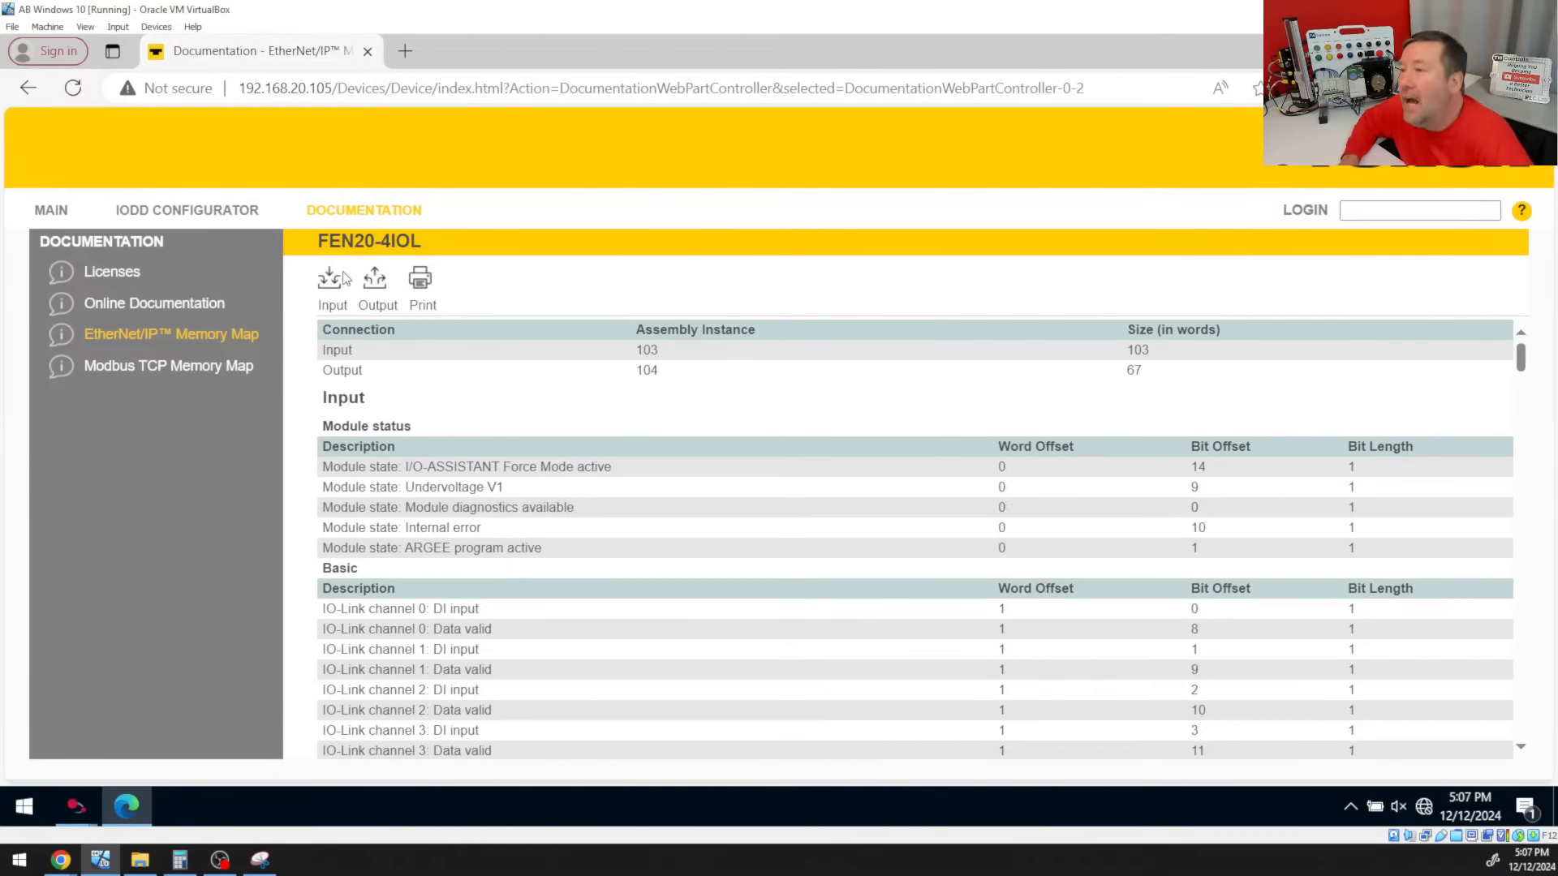
{"action": "left_click_drag", "start_coordinate": [325, 358], "coordinate": [735, 335]}
{"action": "left_click_drag", "start_coordinate": [954, 338], "coordinate": [1192, 369]}
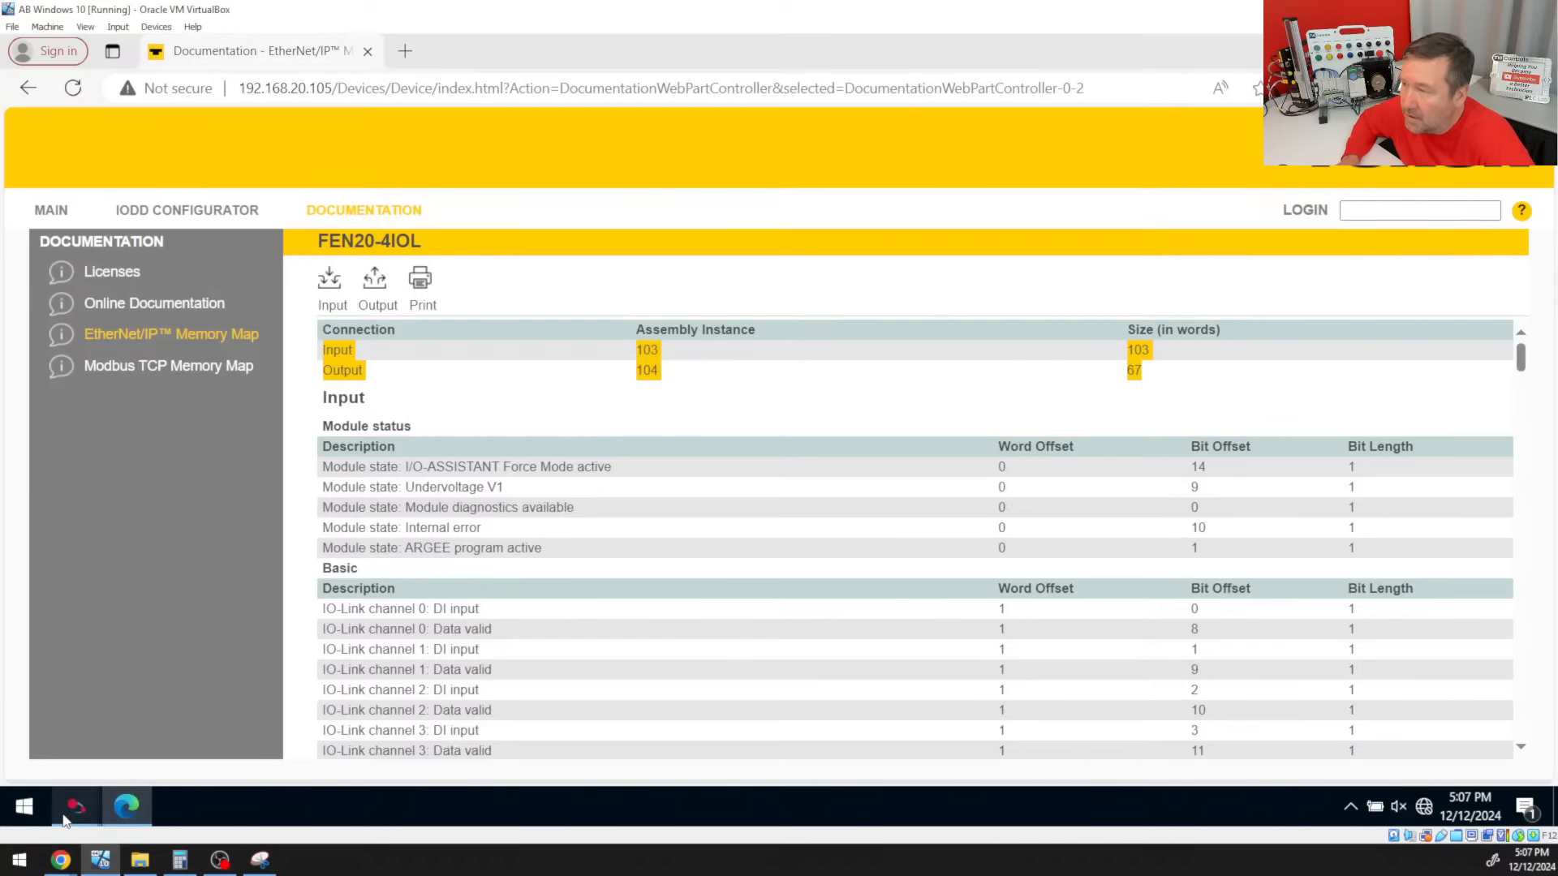
Compare the IO_Link module's Comm Config in Connected Components Workbench with the size unit in the memory map in Edge
{"action": "mouse_move", "coordinate": [101, 824]}
{"action": "left_click", "coordinate": [287, 726]}
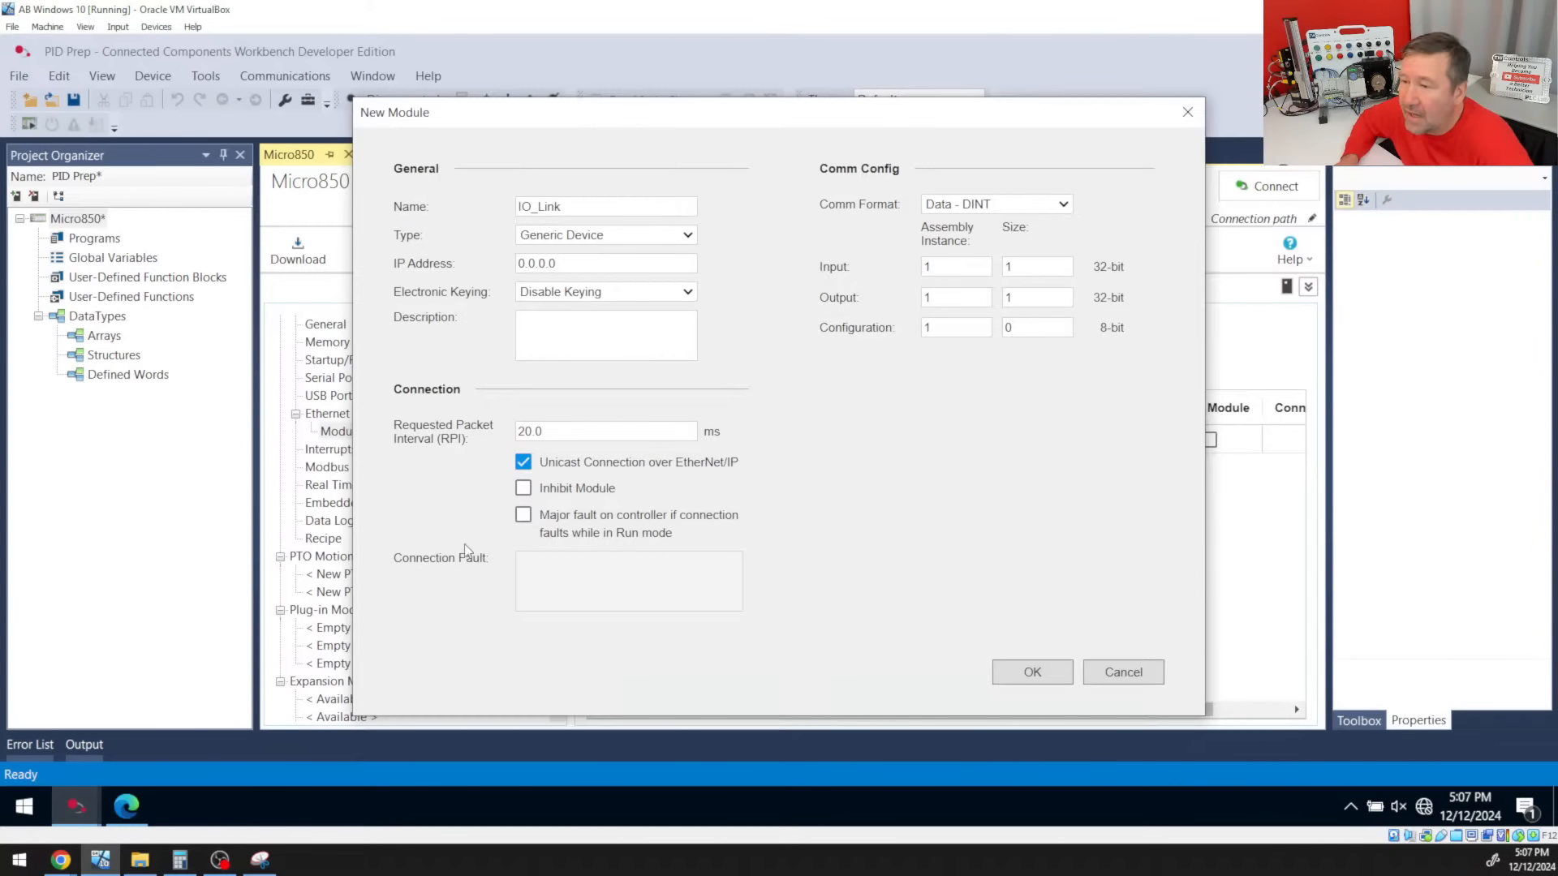
{"action": "left_click", "coordinate": [127, 813]}
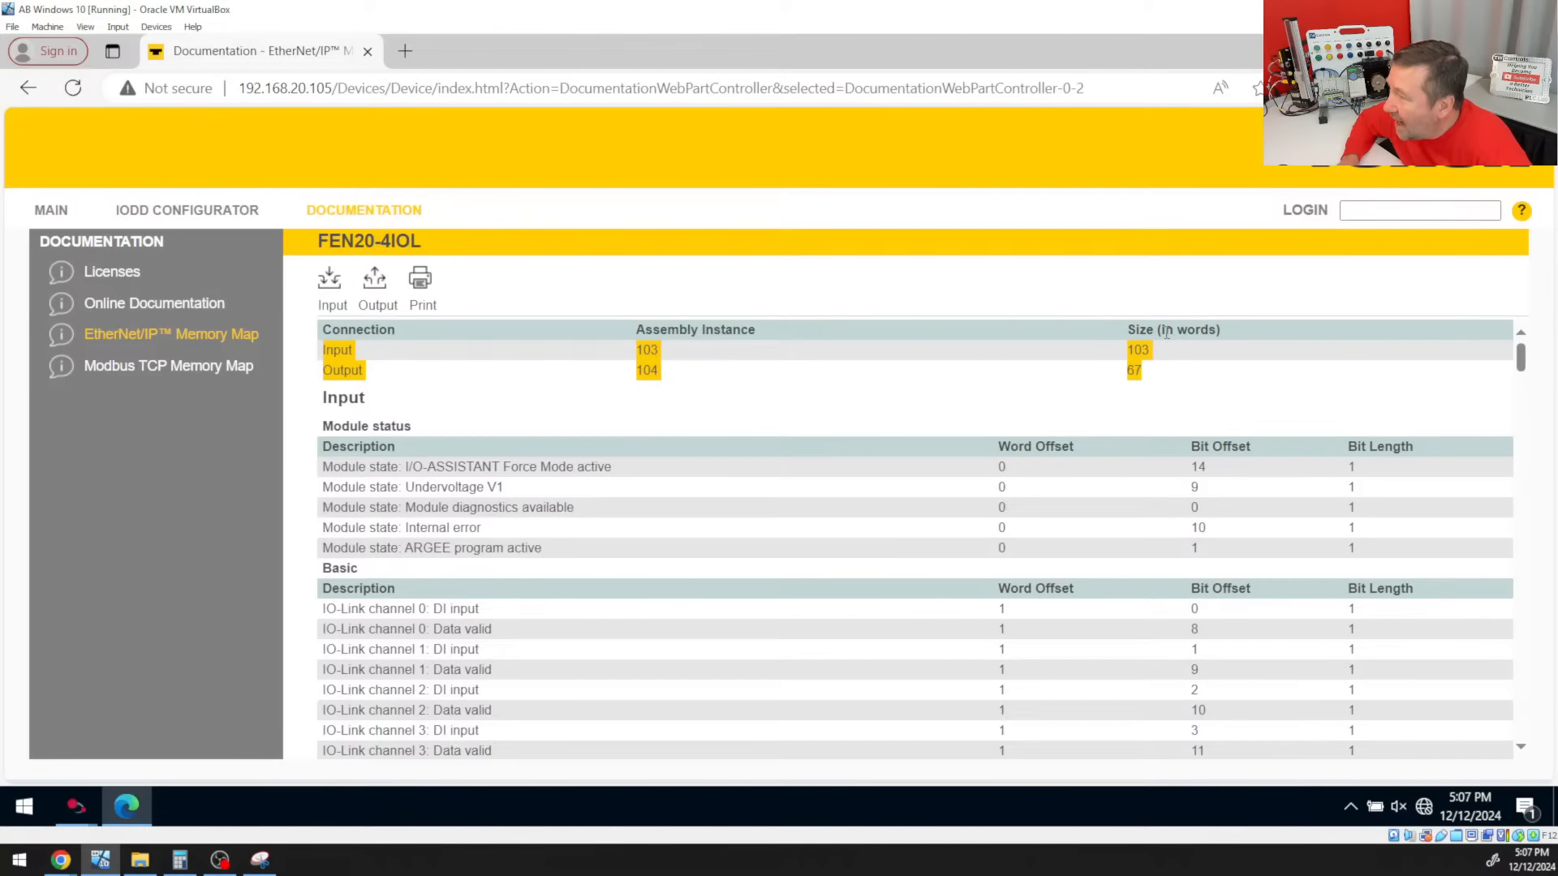
{"action": "left_click_drag", "start_coordinate": [1162, 331], "coordinate": [1219, 332]}
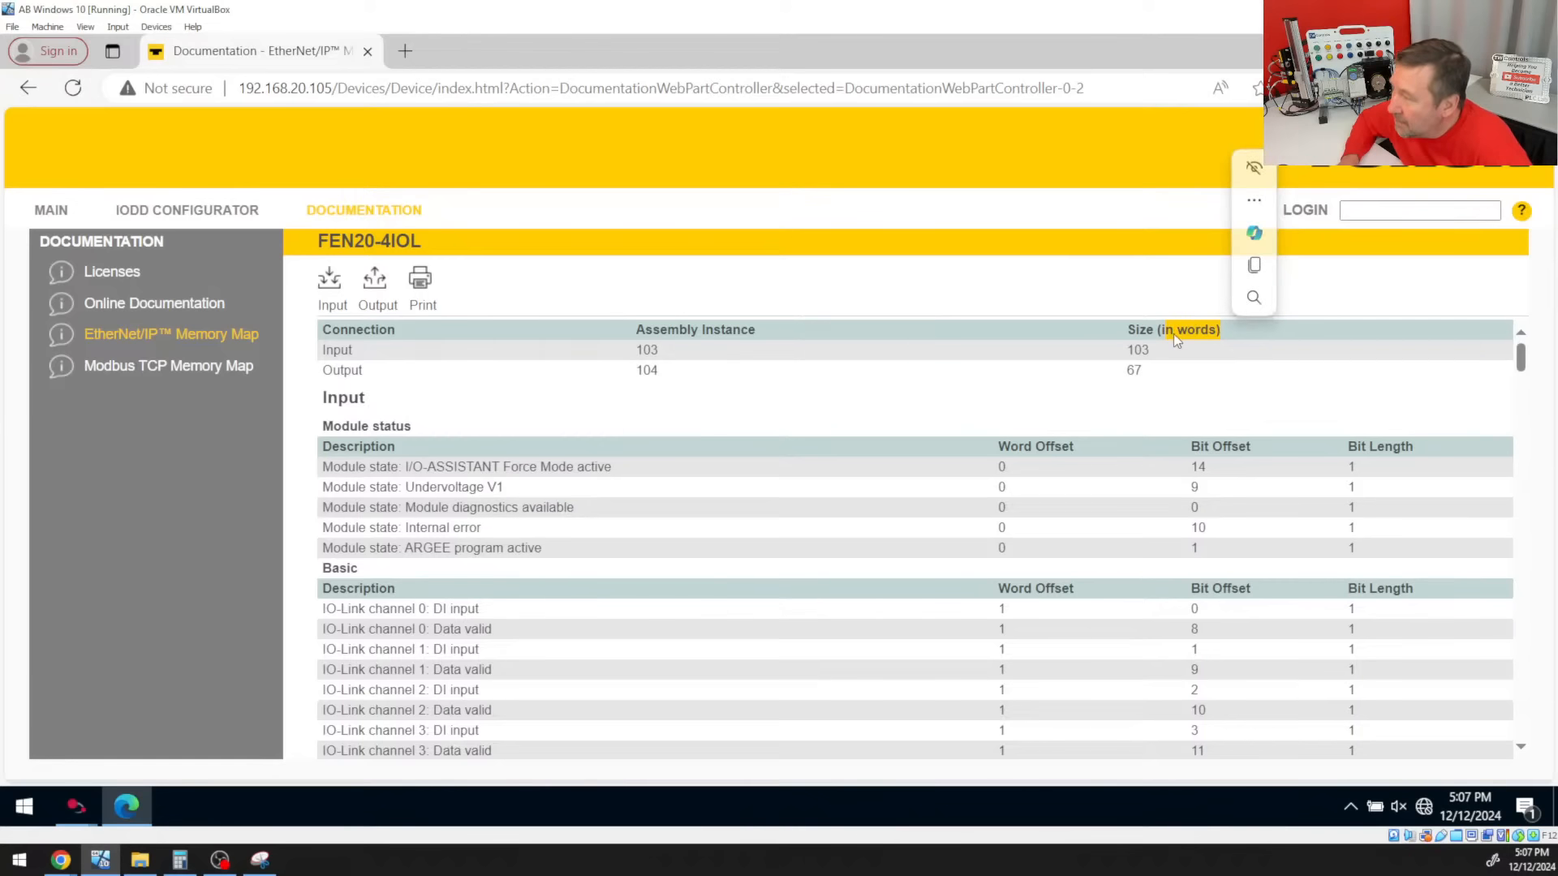
{"action": "left_click", "coordinate": [1129, 334]}
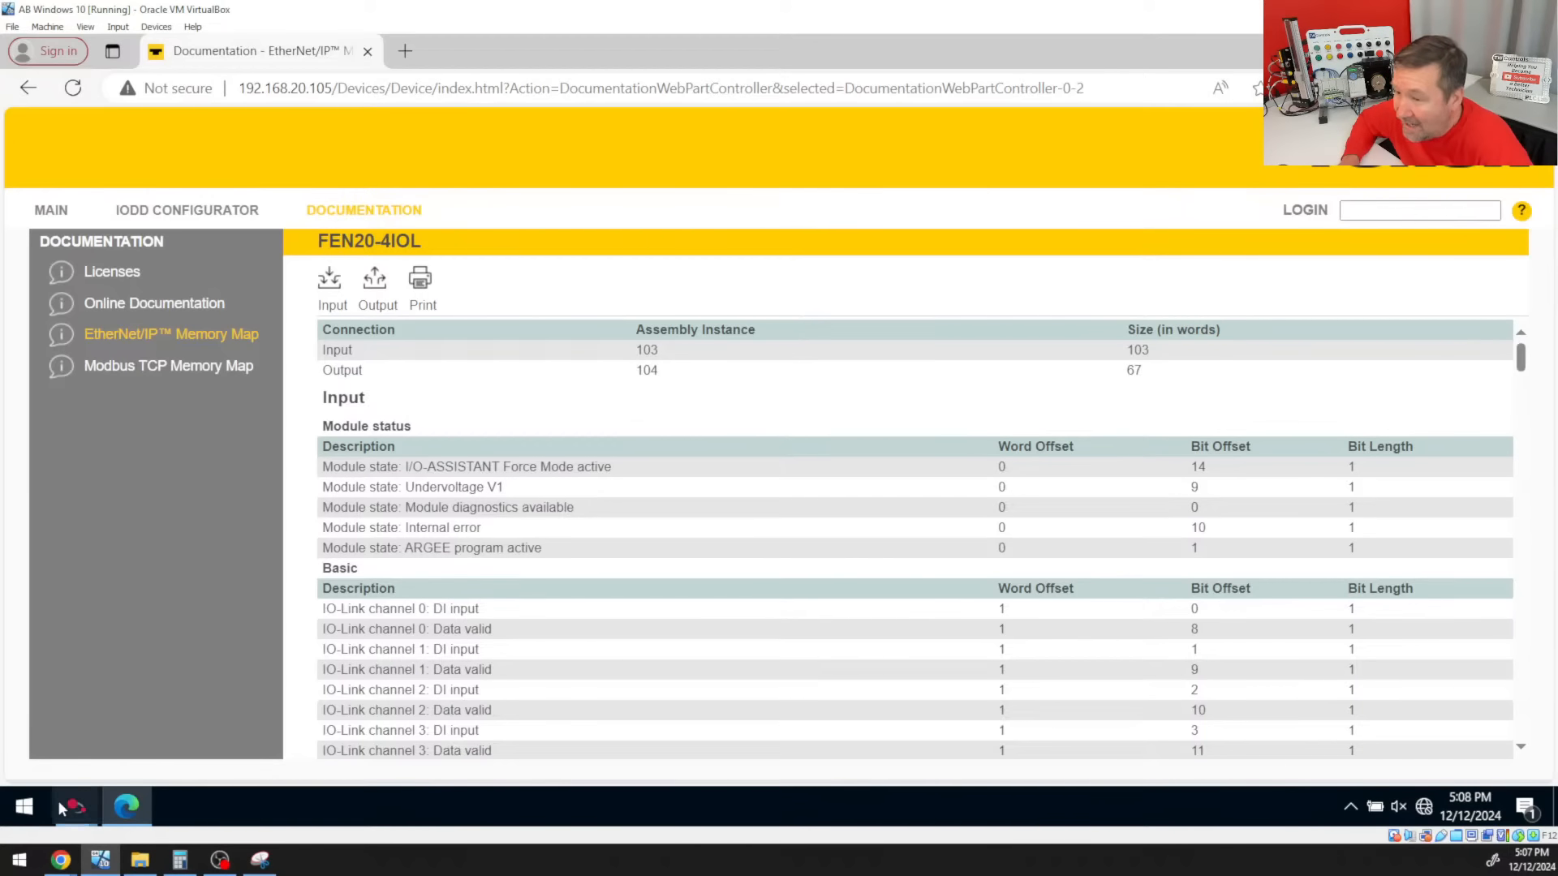
Return to Connected Components Workbench and set the IO_Link module's Comm Format to Data - INT
{"action": "mouse_move", "coordinate": [83, 802]}
{"action": "left_click", "coordinate": [262, 721]}
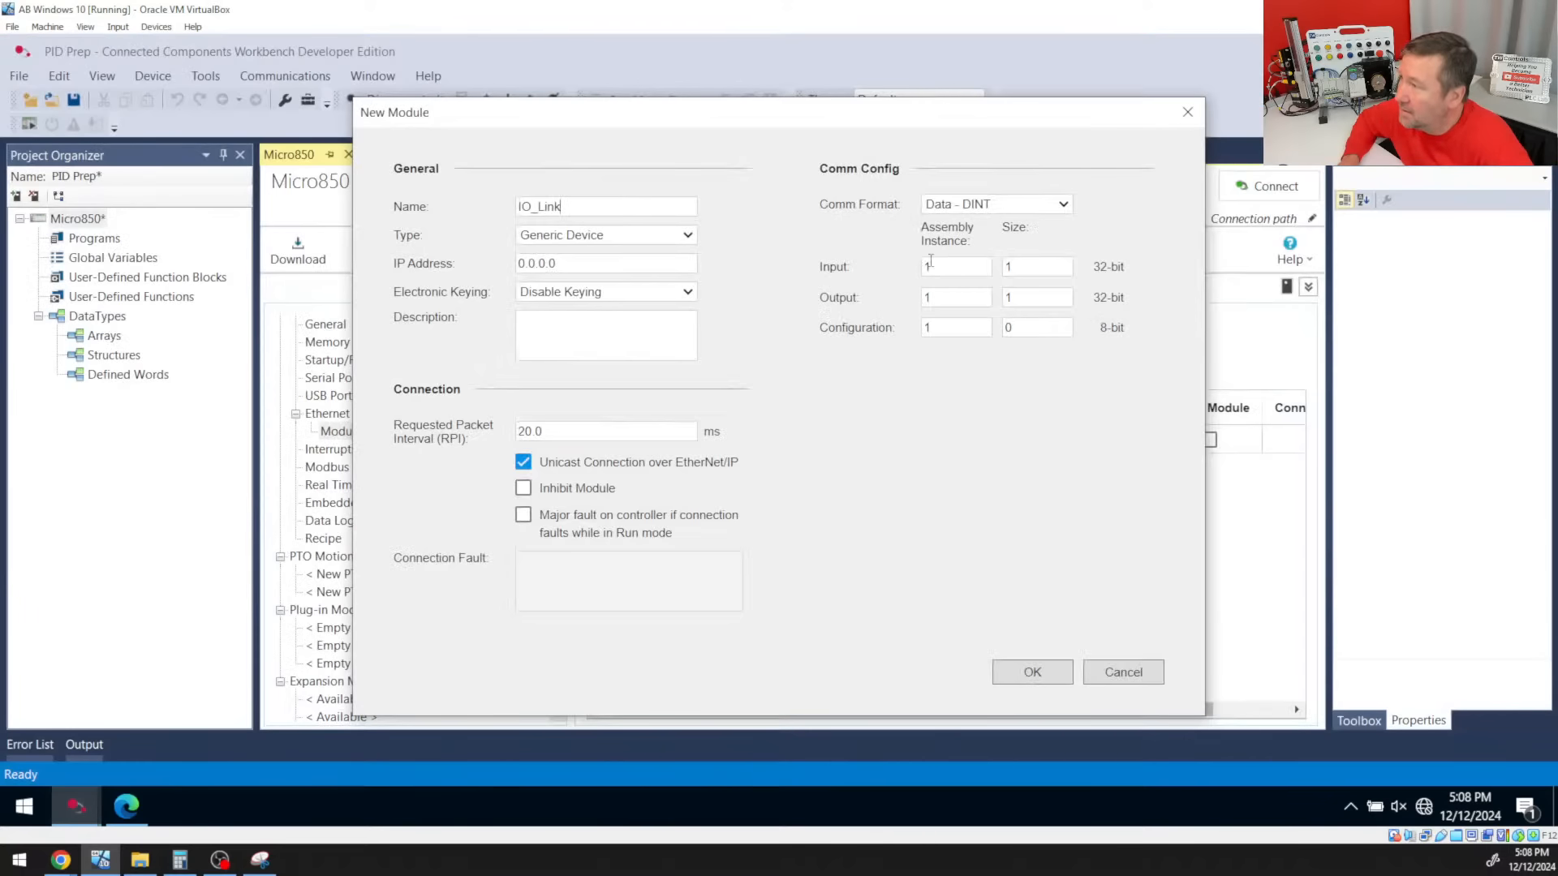
{"action": "left_click", "coordinate": [967, 205]}
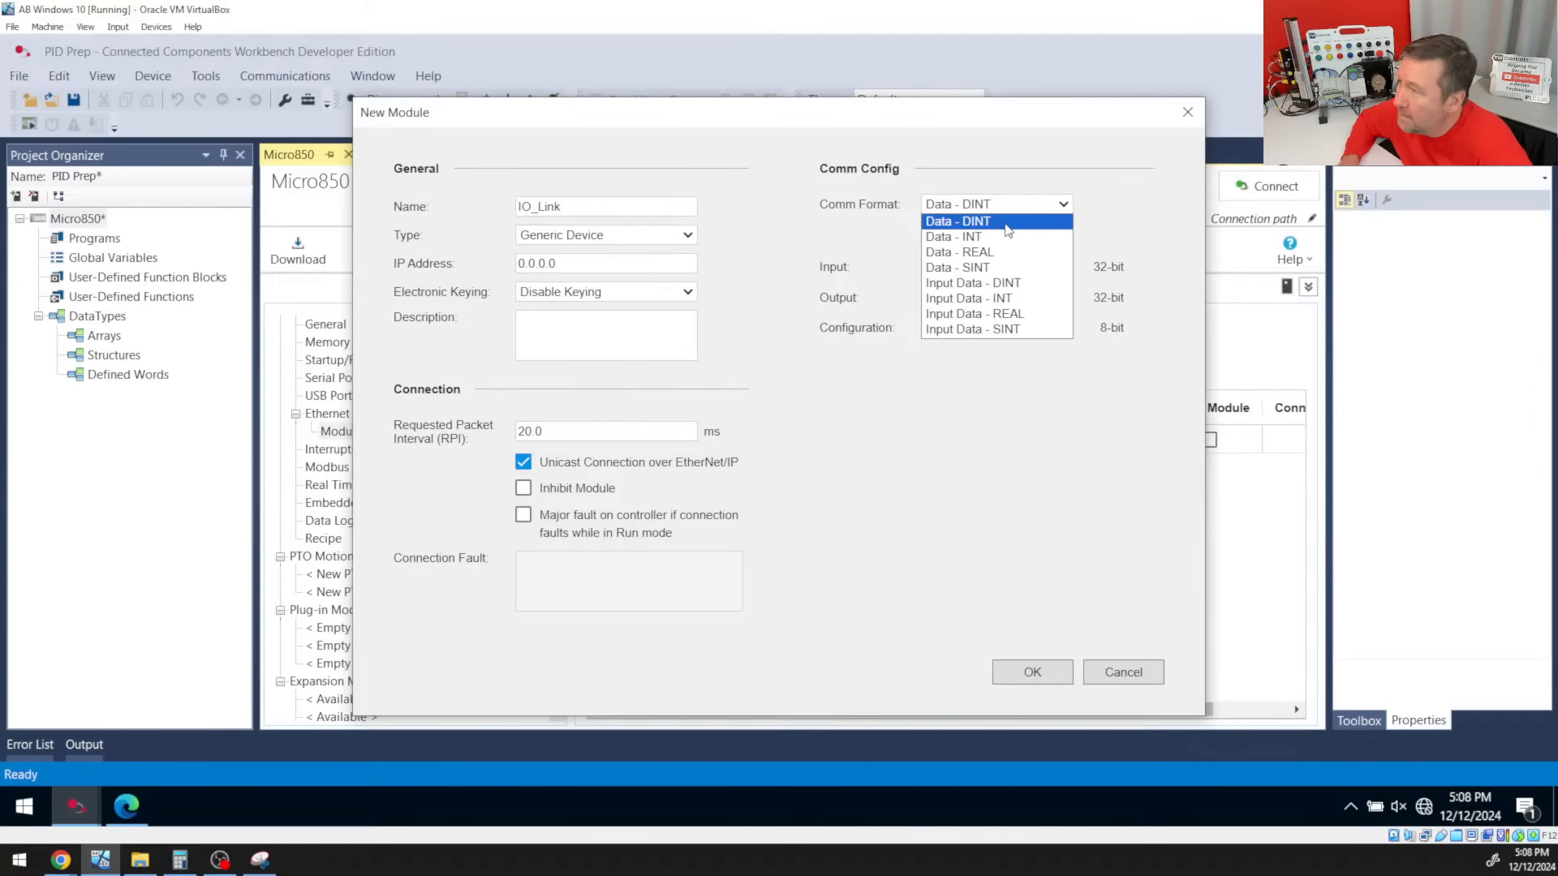
{"action": "left_click", "coordinate": [973, 237]}
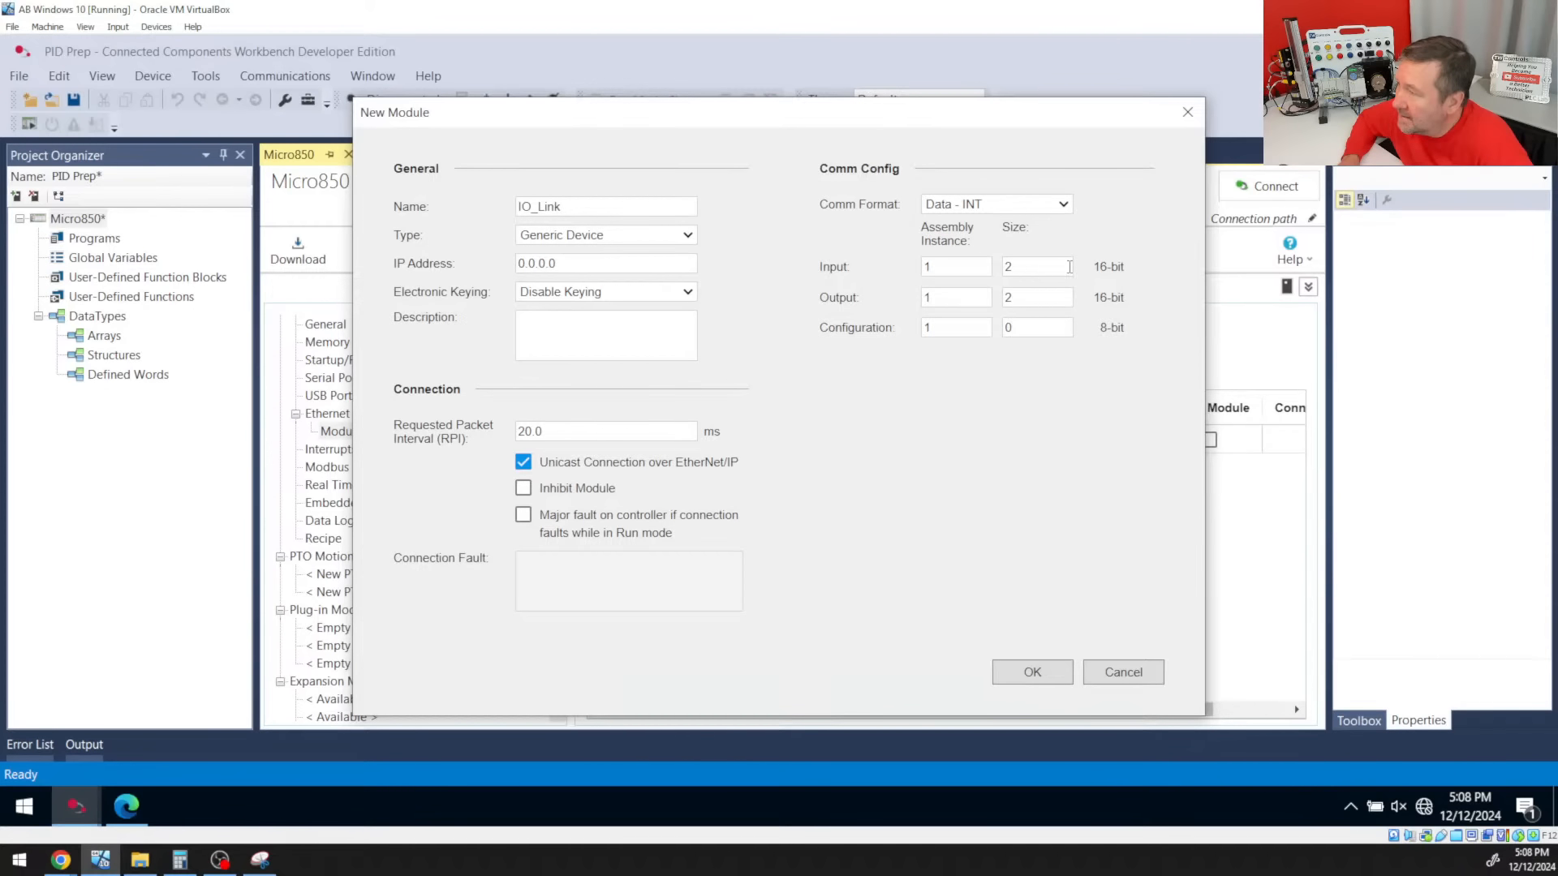
Recheck the gateway's memory map in Edge and, back in Connected Components Workbench, set IO_Link's input assembly instance to 103 and size to 103
{"action": "left_click", "coordinate": [126, 806]}
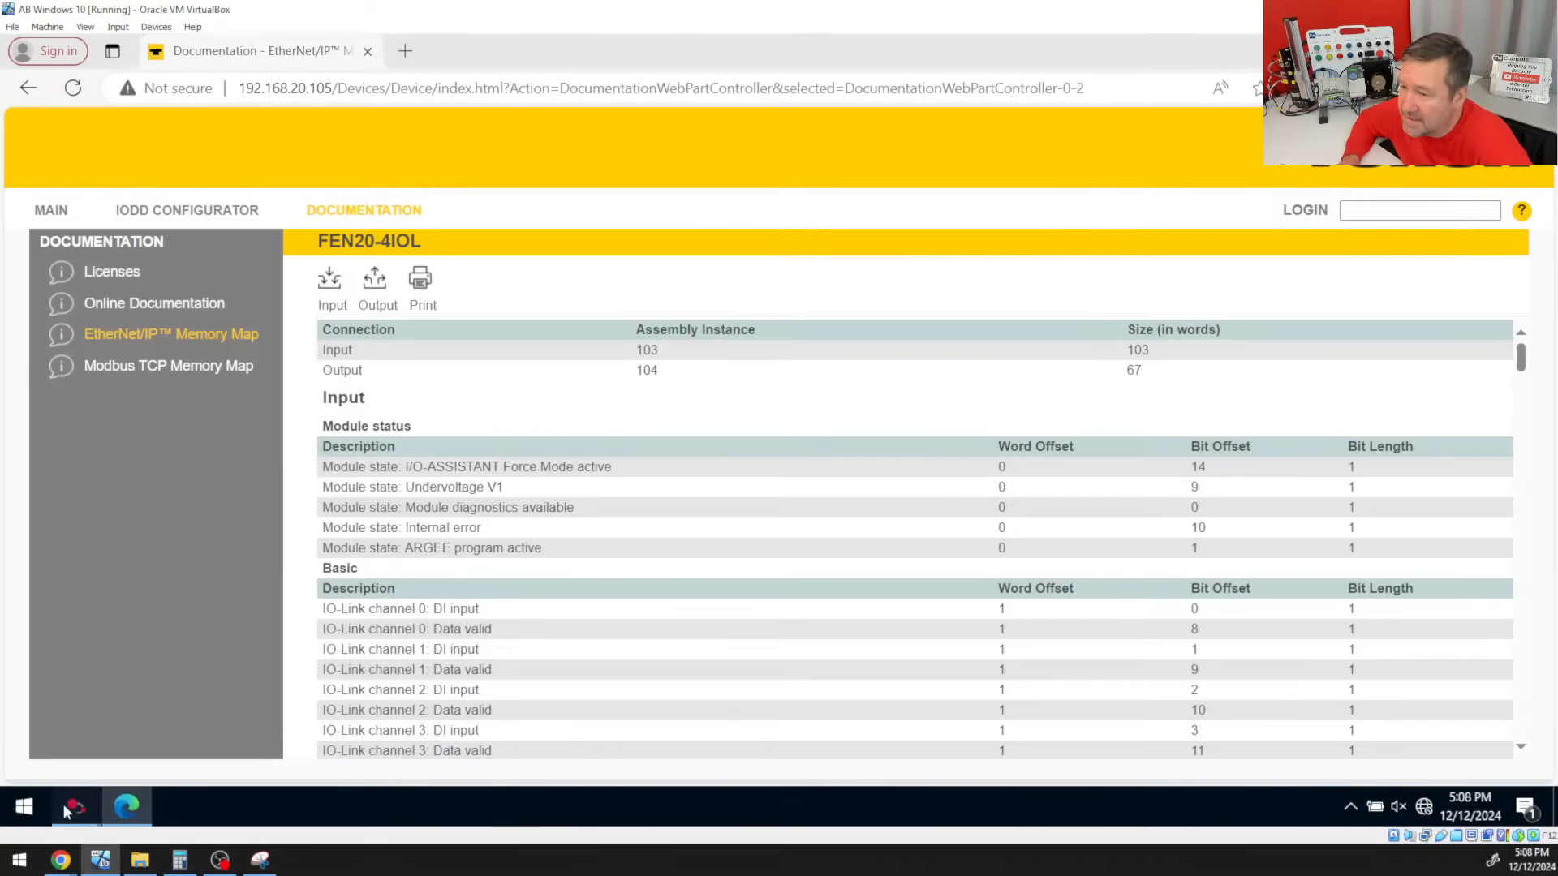
{"action": "mouse_move", "coordinate": [76, 806]}
{"action": "left_click", "coordinate": [312, 710]}
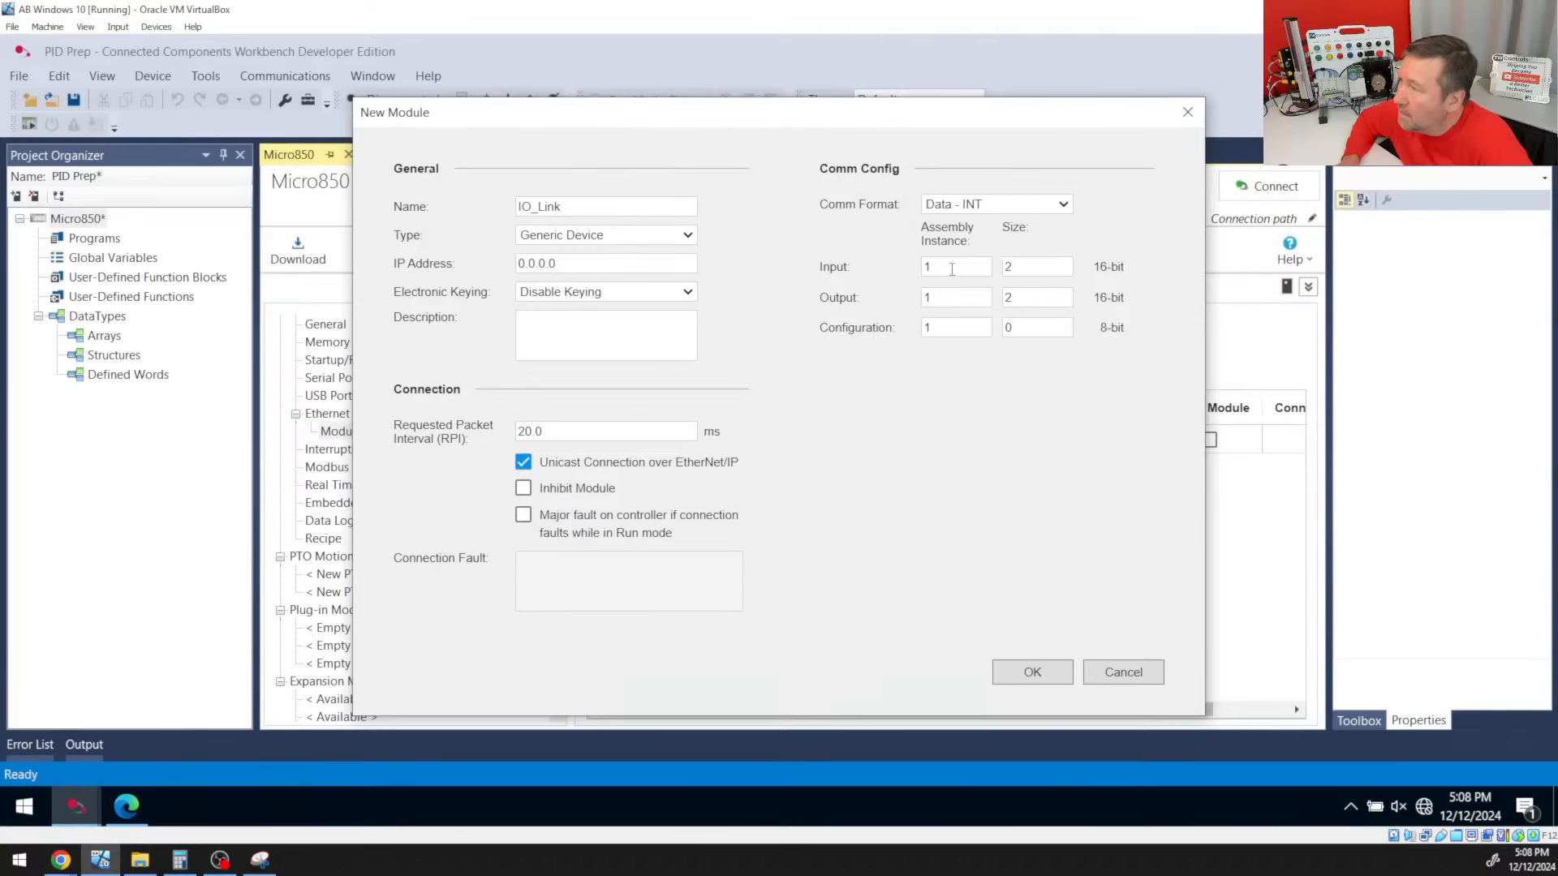
{"action": "type", "text": "03"}
{"action": "key", "text": "Tab"}
{"action": "type", "text": "103"}
{"action": "key", "text": "Tab"}
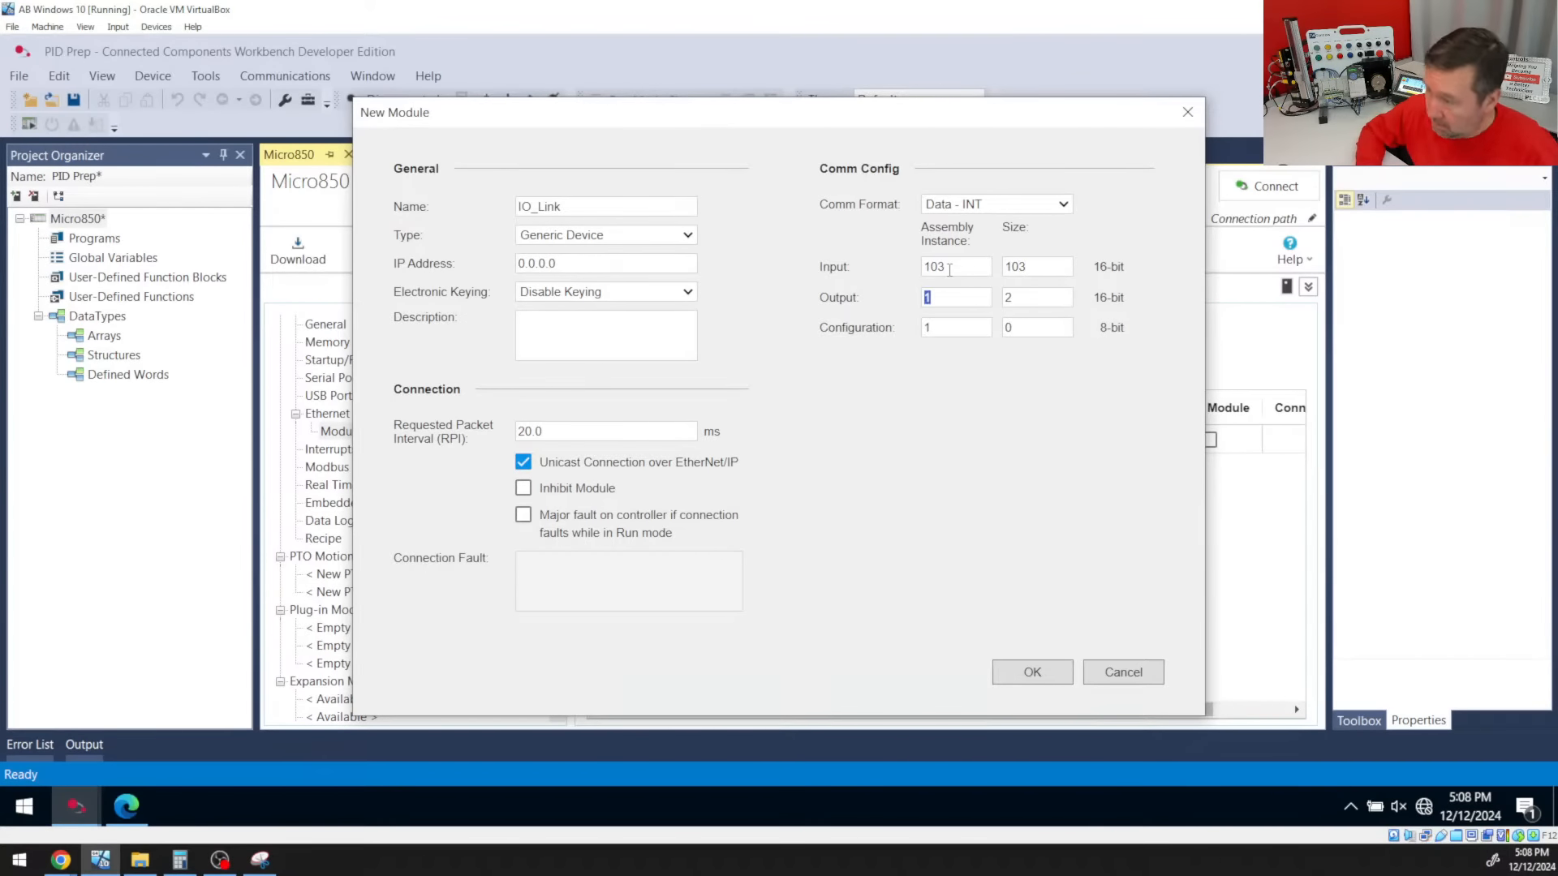
Set the IO_Link module's output assembly instance to 104 with a size of 67
{"action": "type", "text": "104"}
{"action": "key", "text": "Tab"}
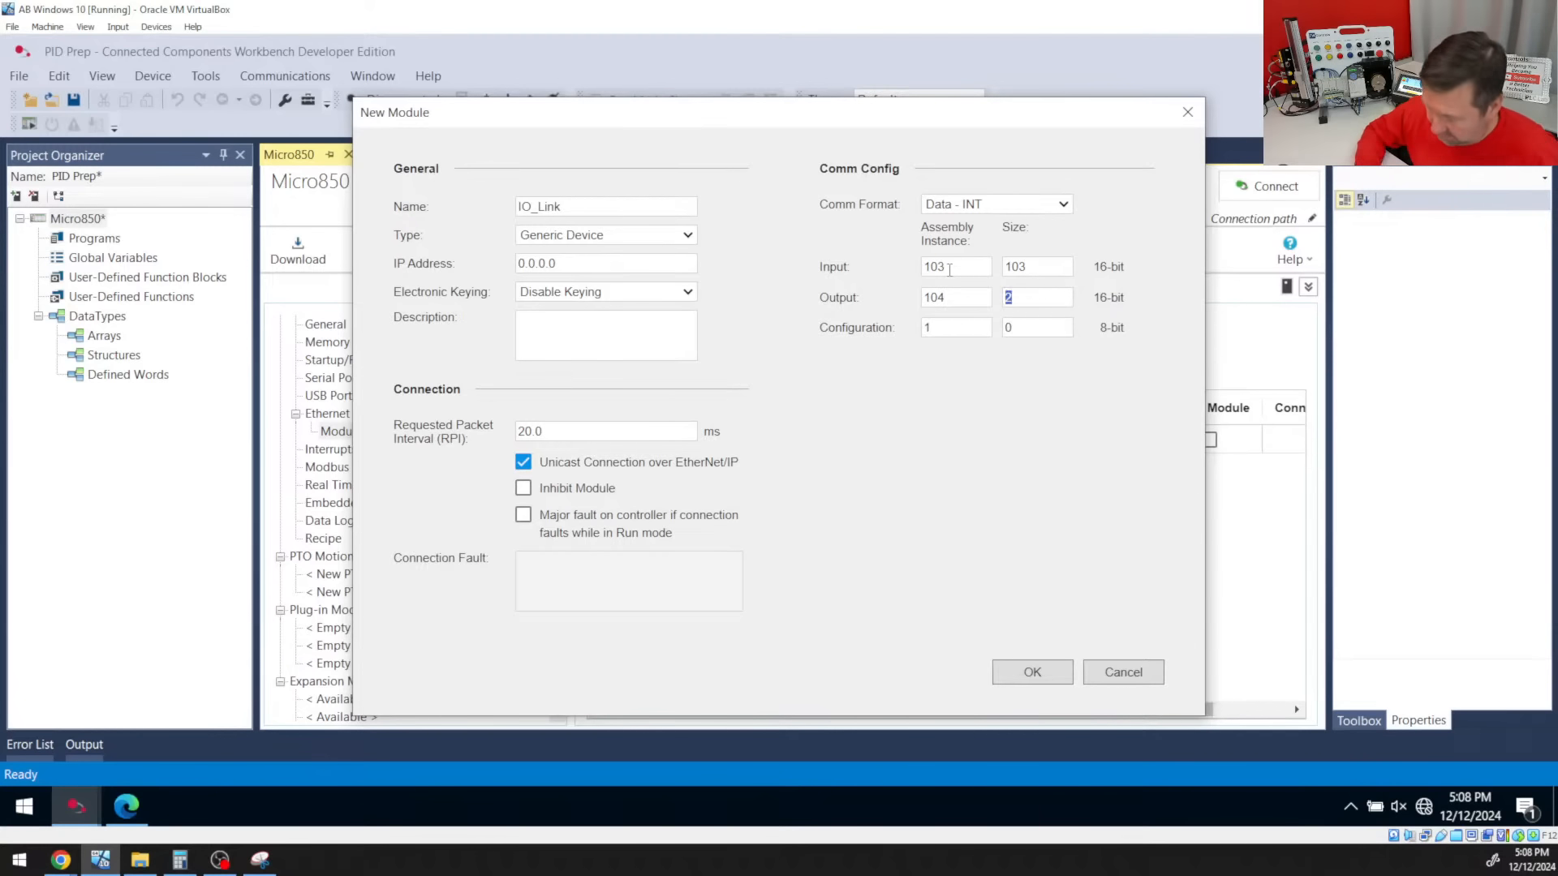
{"action": "key", "text": "Tab"}
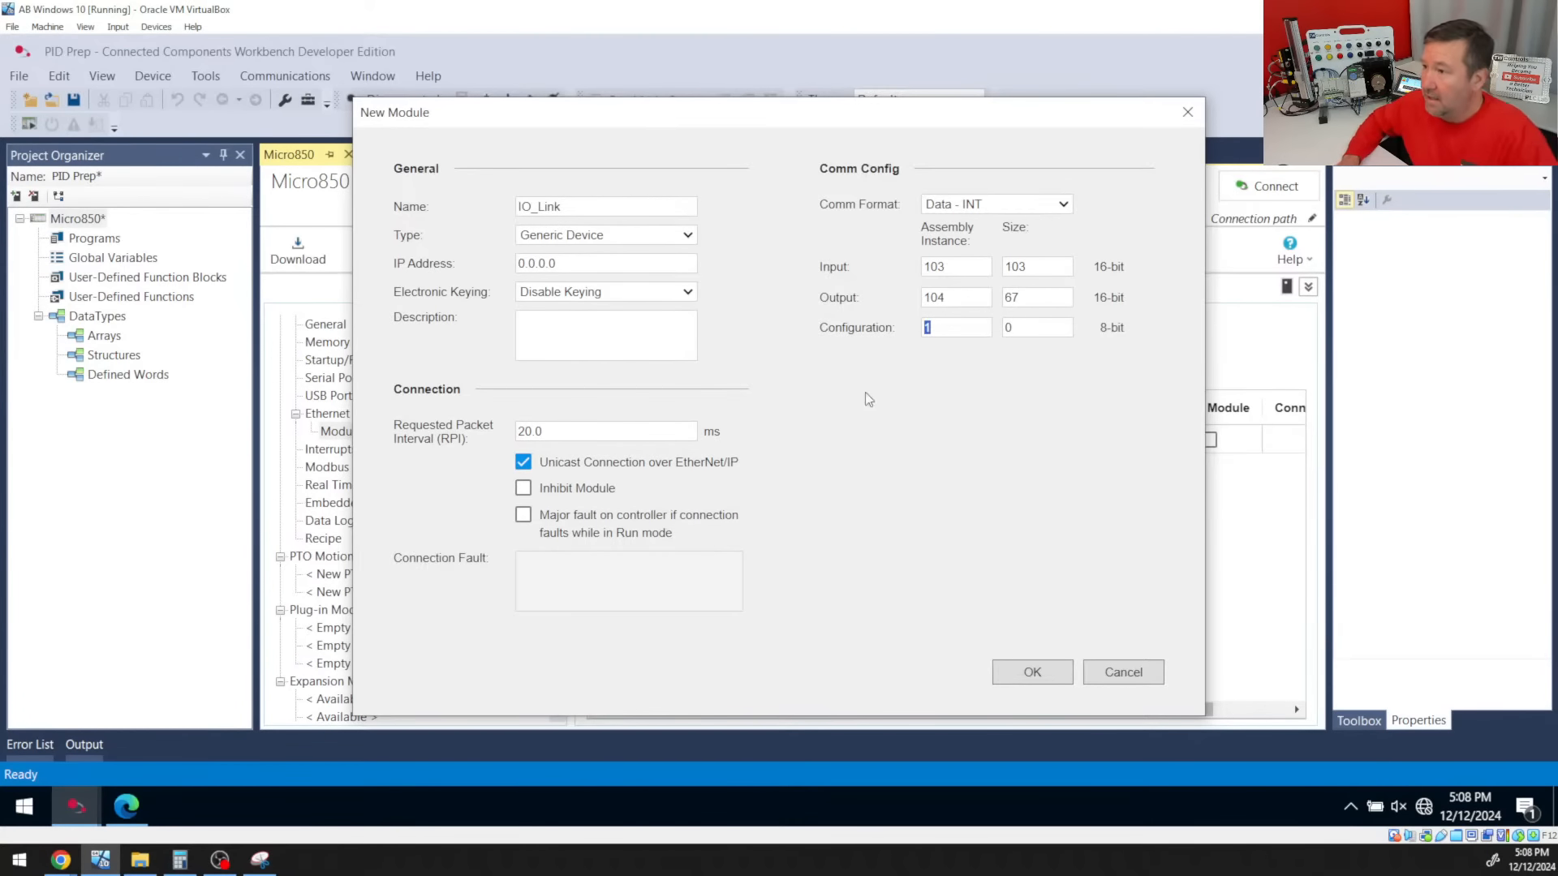
{"action": "left_click", "coordinate": [1043, 677]}
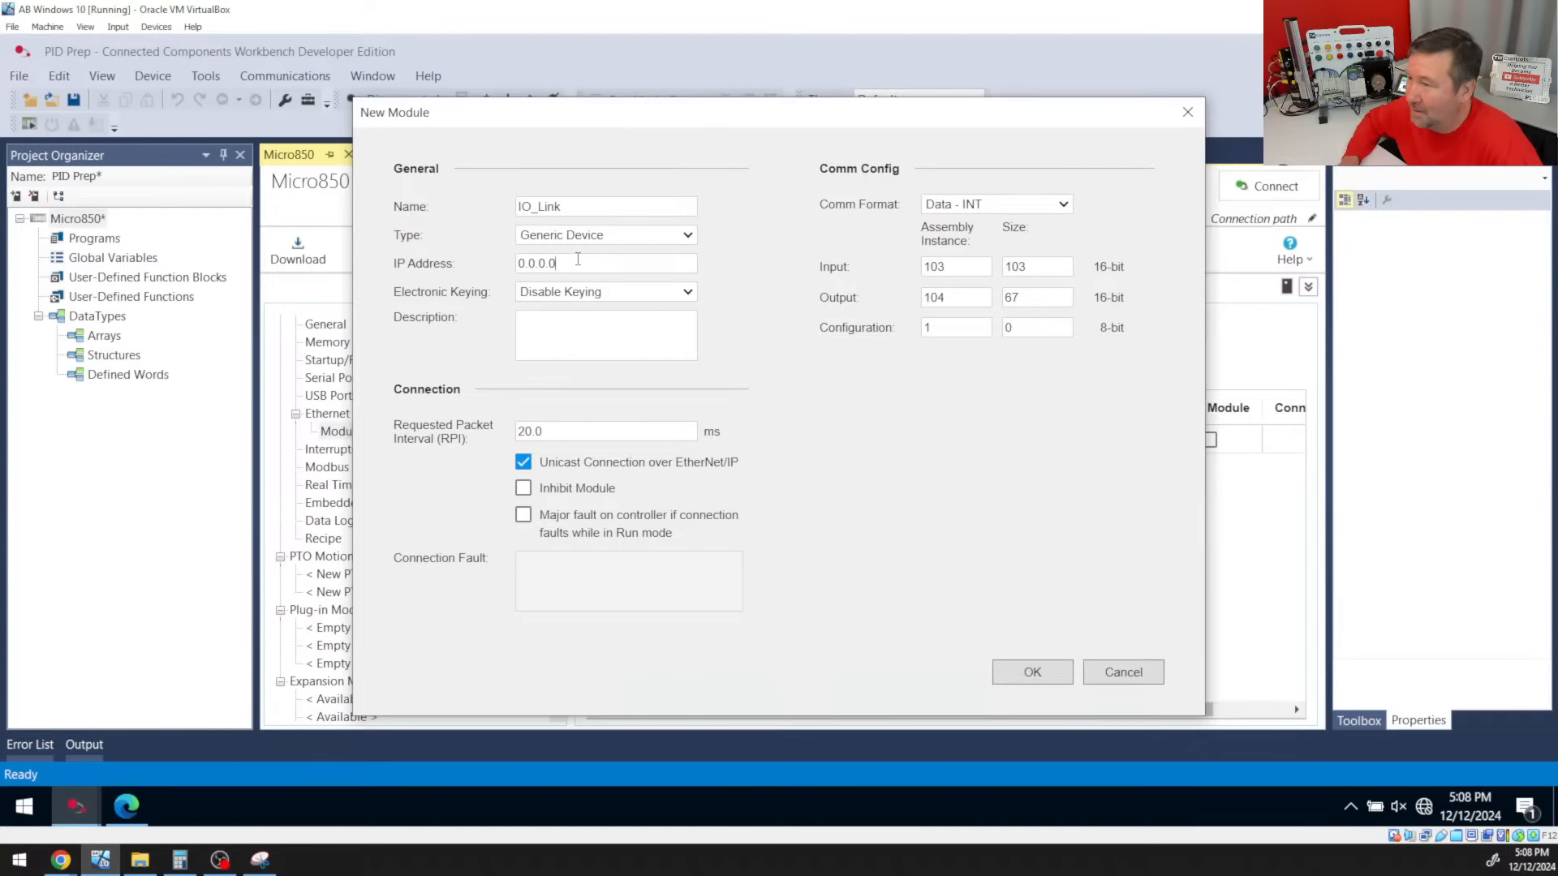
Set the IO_Link module's IP address to 192.168.20.105 and add it to the Ethernet modules
{"action": "left_click_drag", "start_coordinate": [558, 265], "coordinate": [443, 256]}
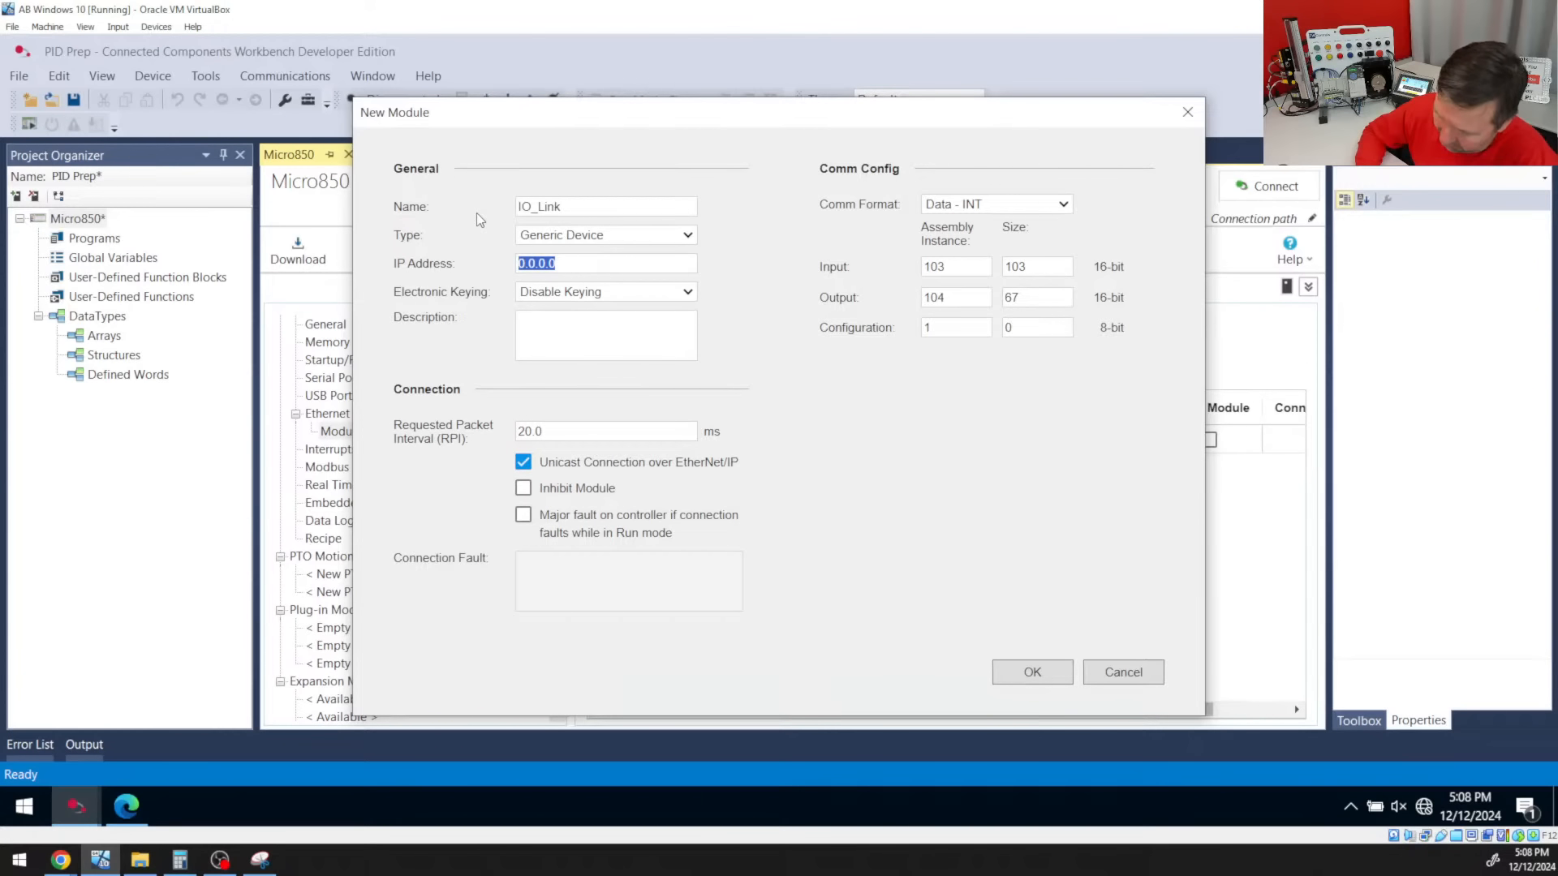
{"action": "type", "text": "192.168.1."}
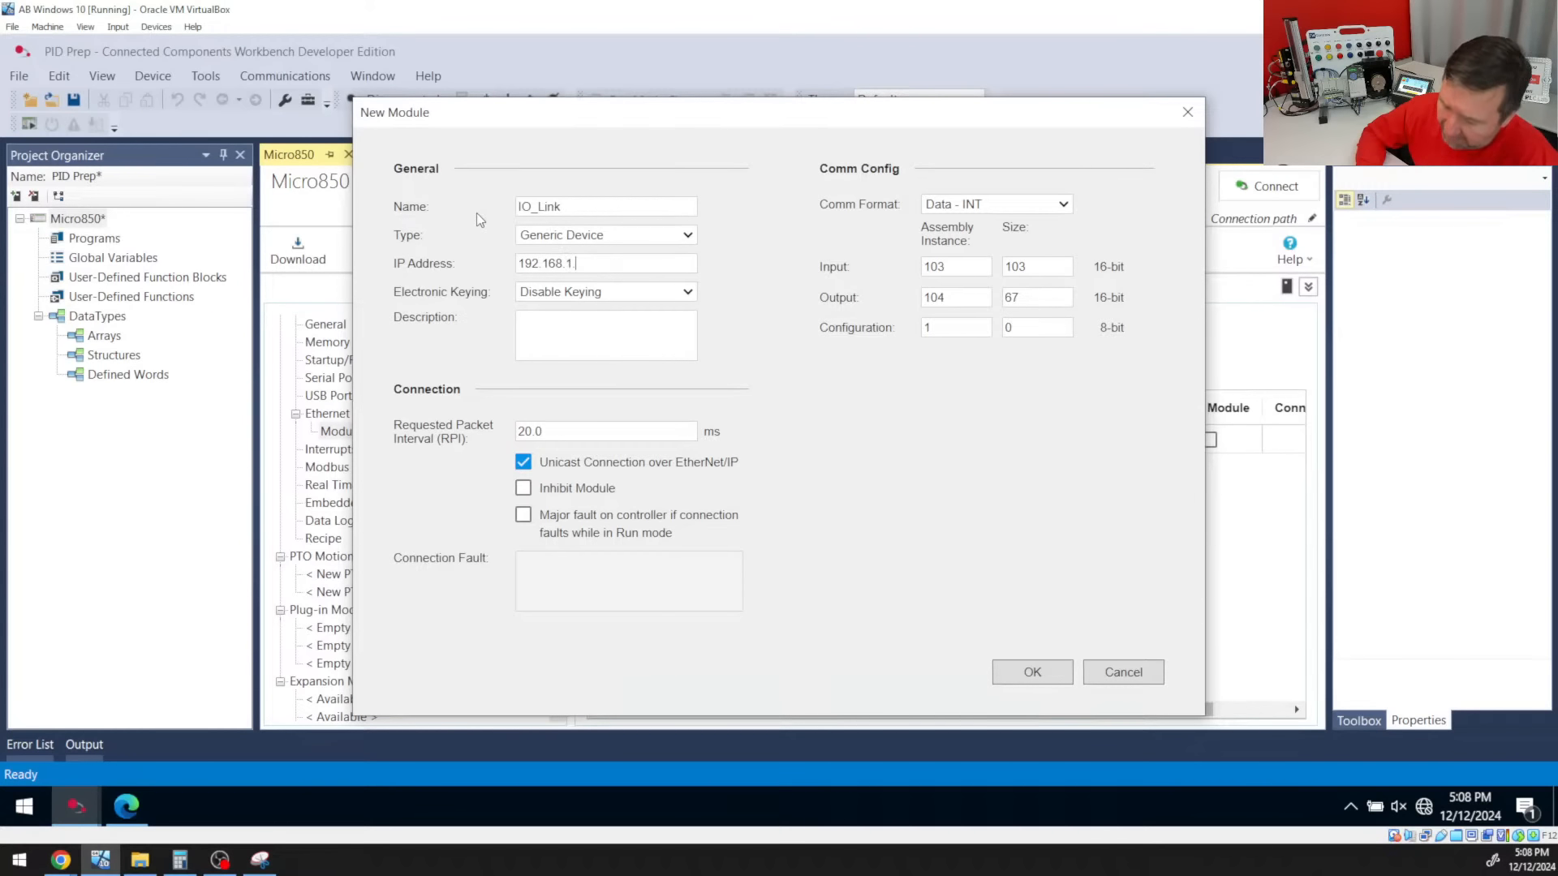
{"action": "type", "text": "1"}
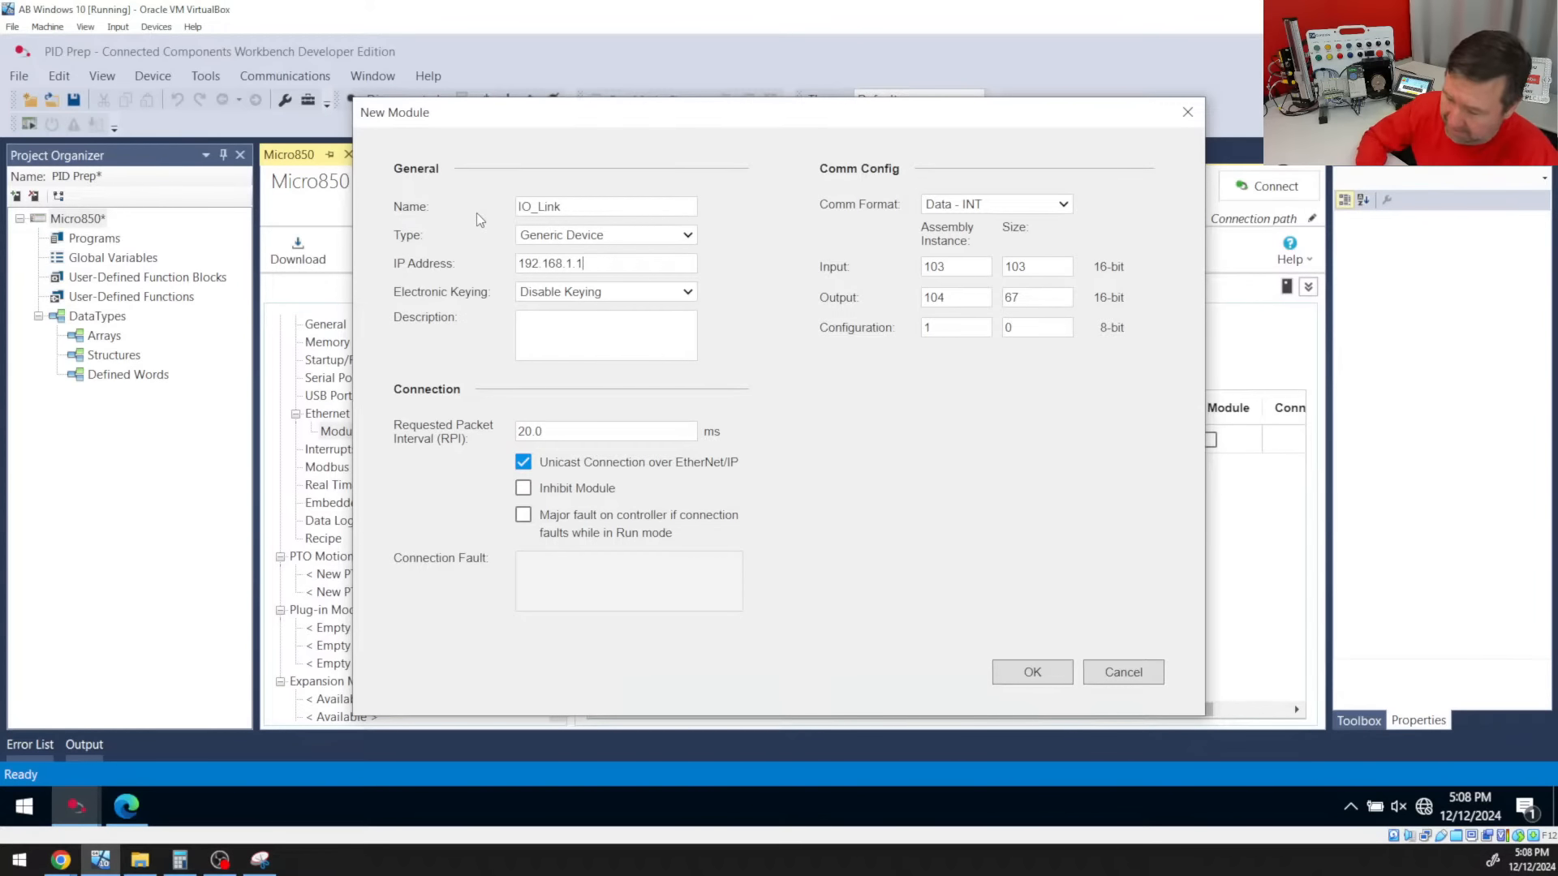
{"action": "key", "text": "BackSpace"}
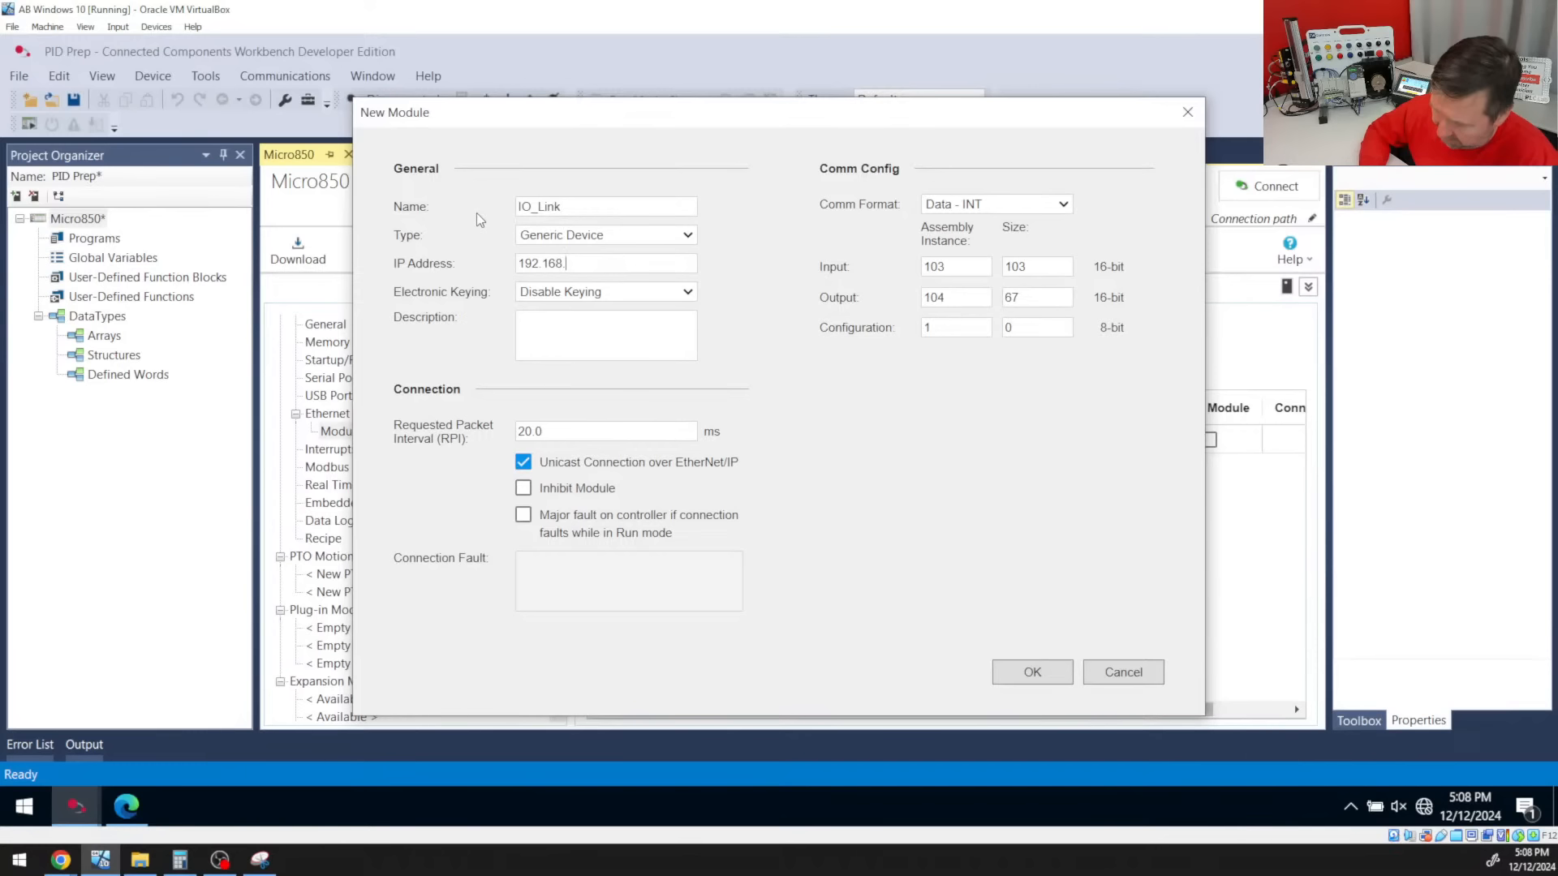
{"action": "type", "text": "20.105"}
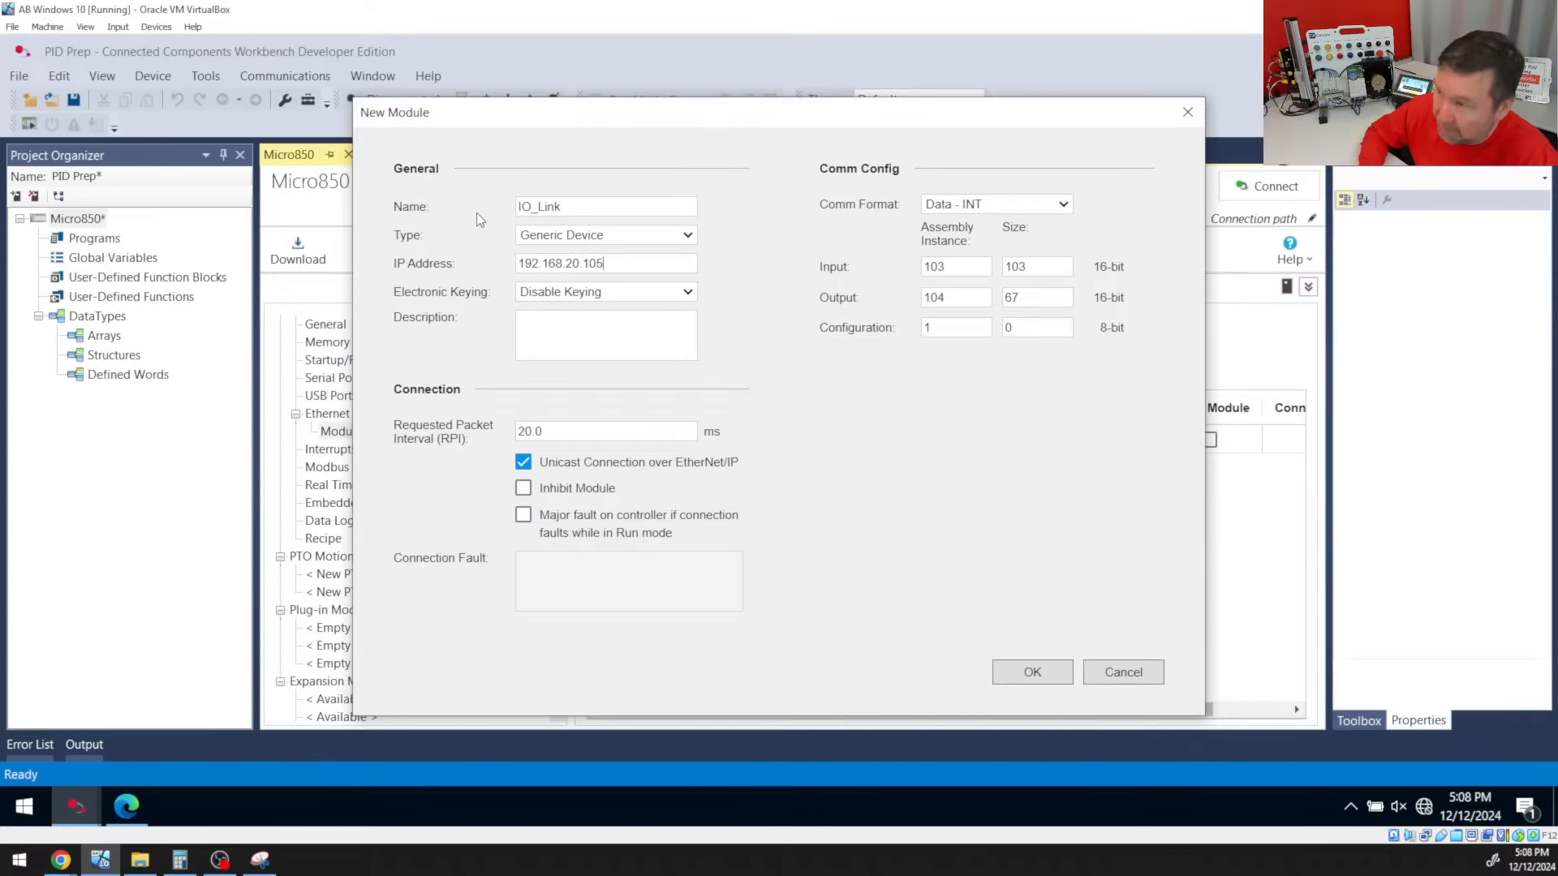
{"action": "left_click", "coordinate": [1040, 677]}
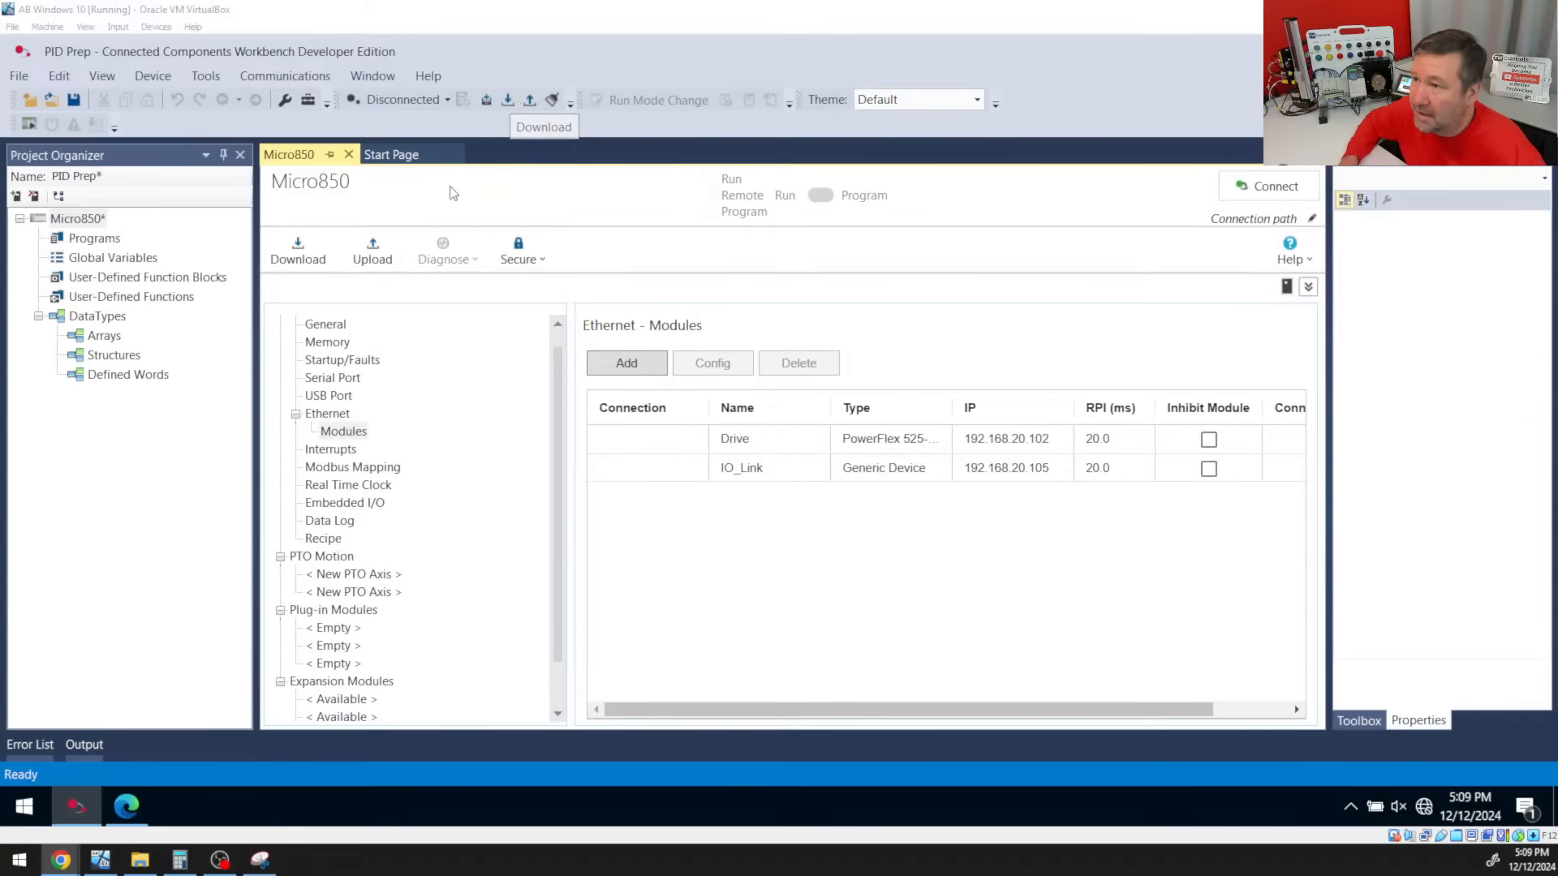
Start downloading the PID Prep project to the Micro850 controller
{"action": "left_click", "coordinate": [315, 258]}
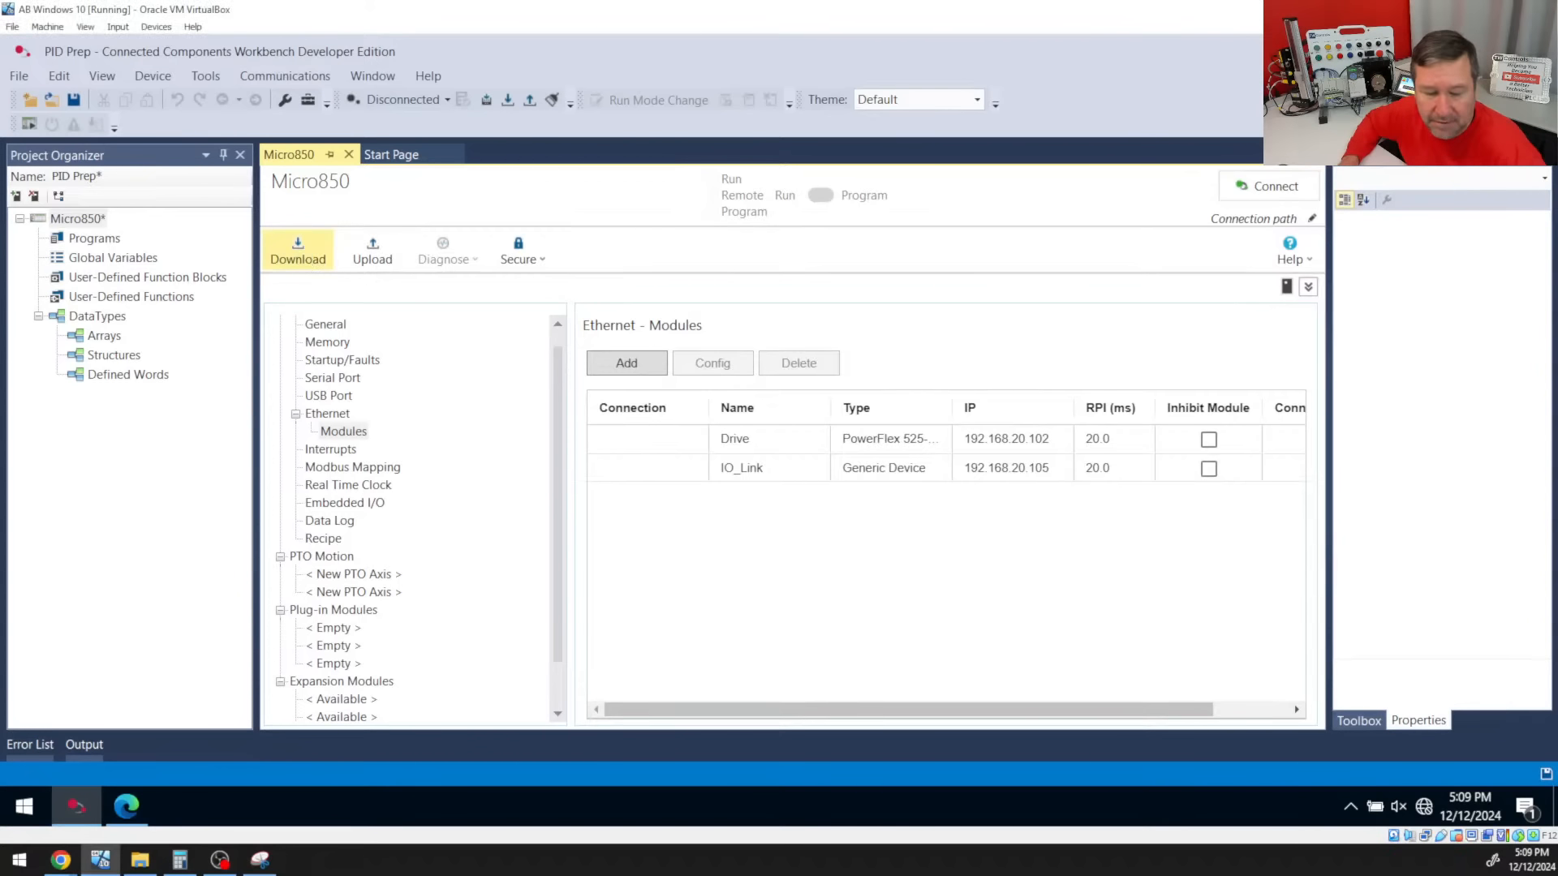